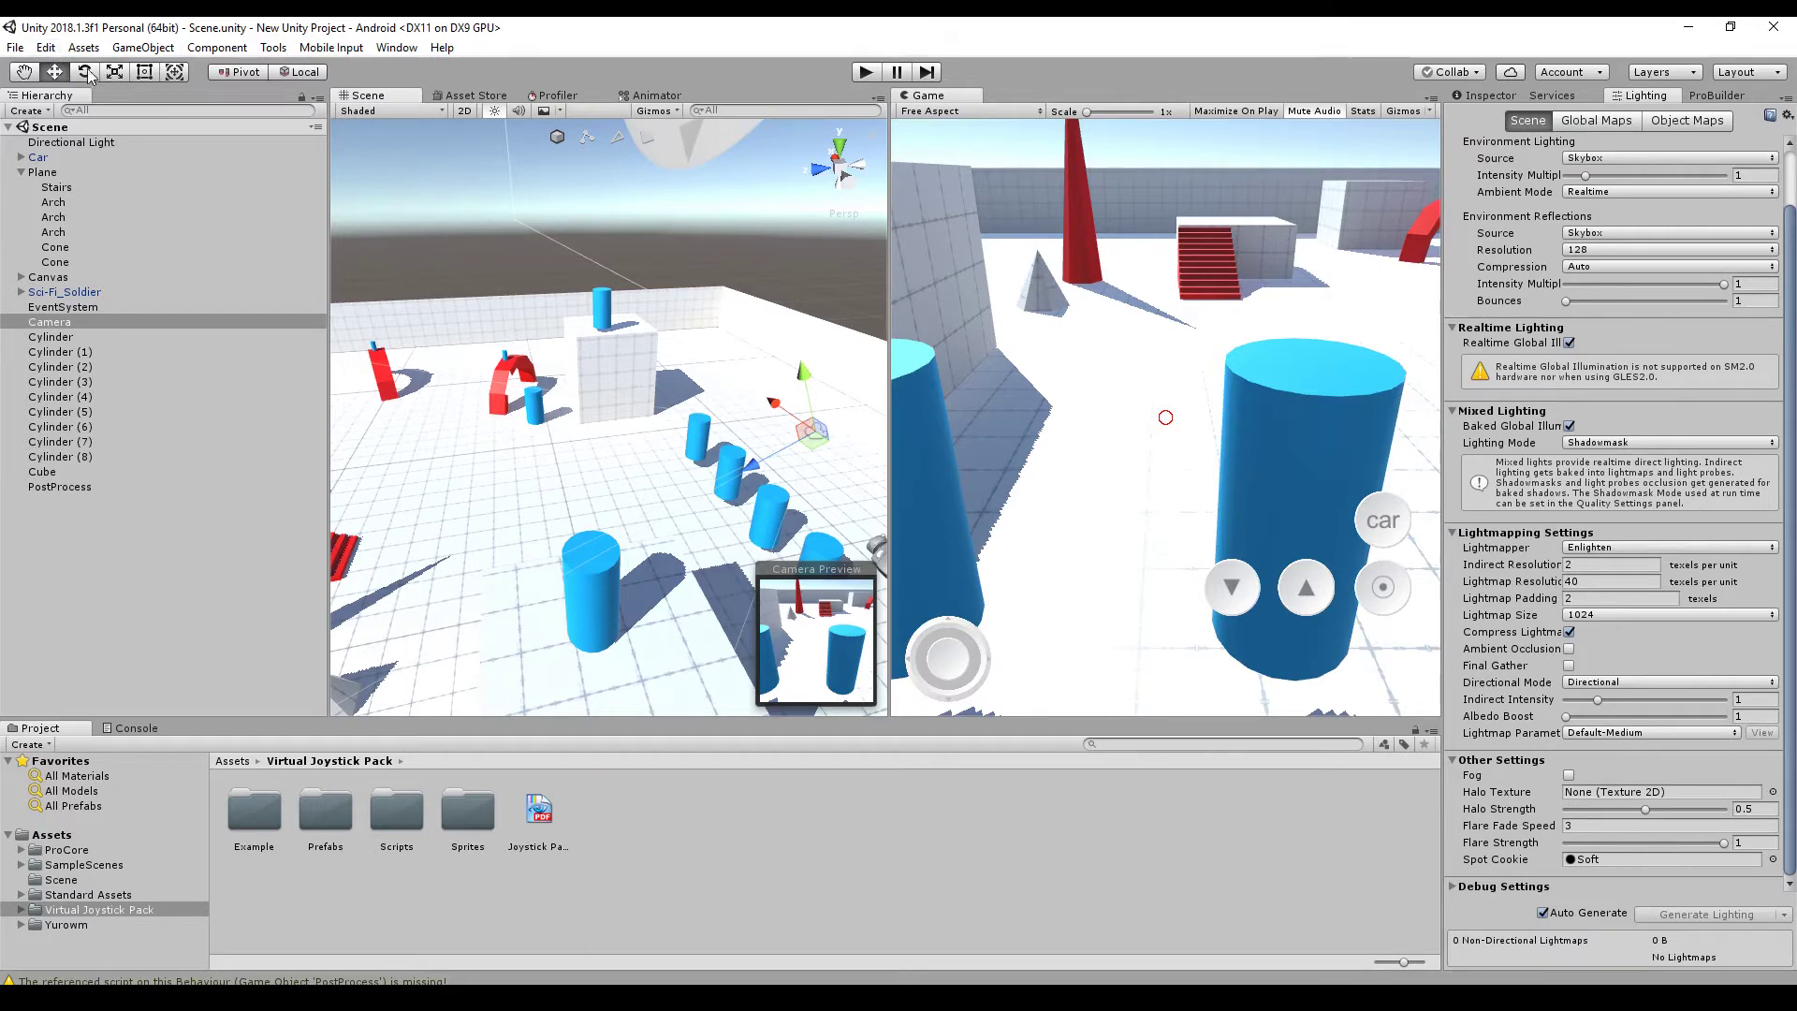
Open the Package Manager and review the in-project Analytics, In App Purchasing and Package Manager UI packages
click(396, 47)
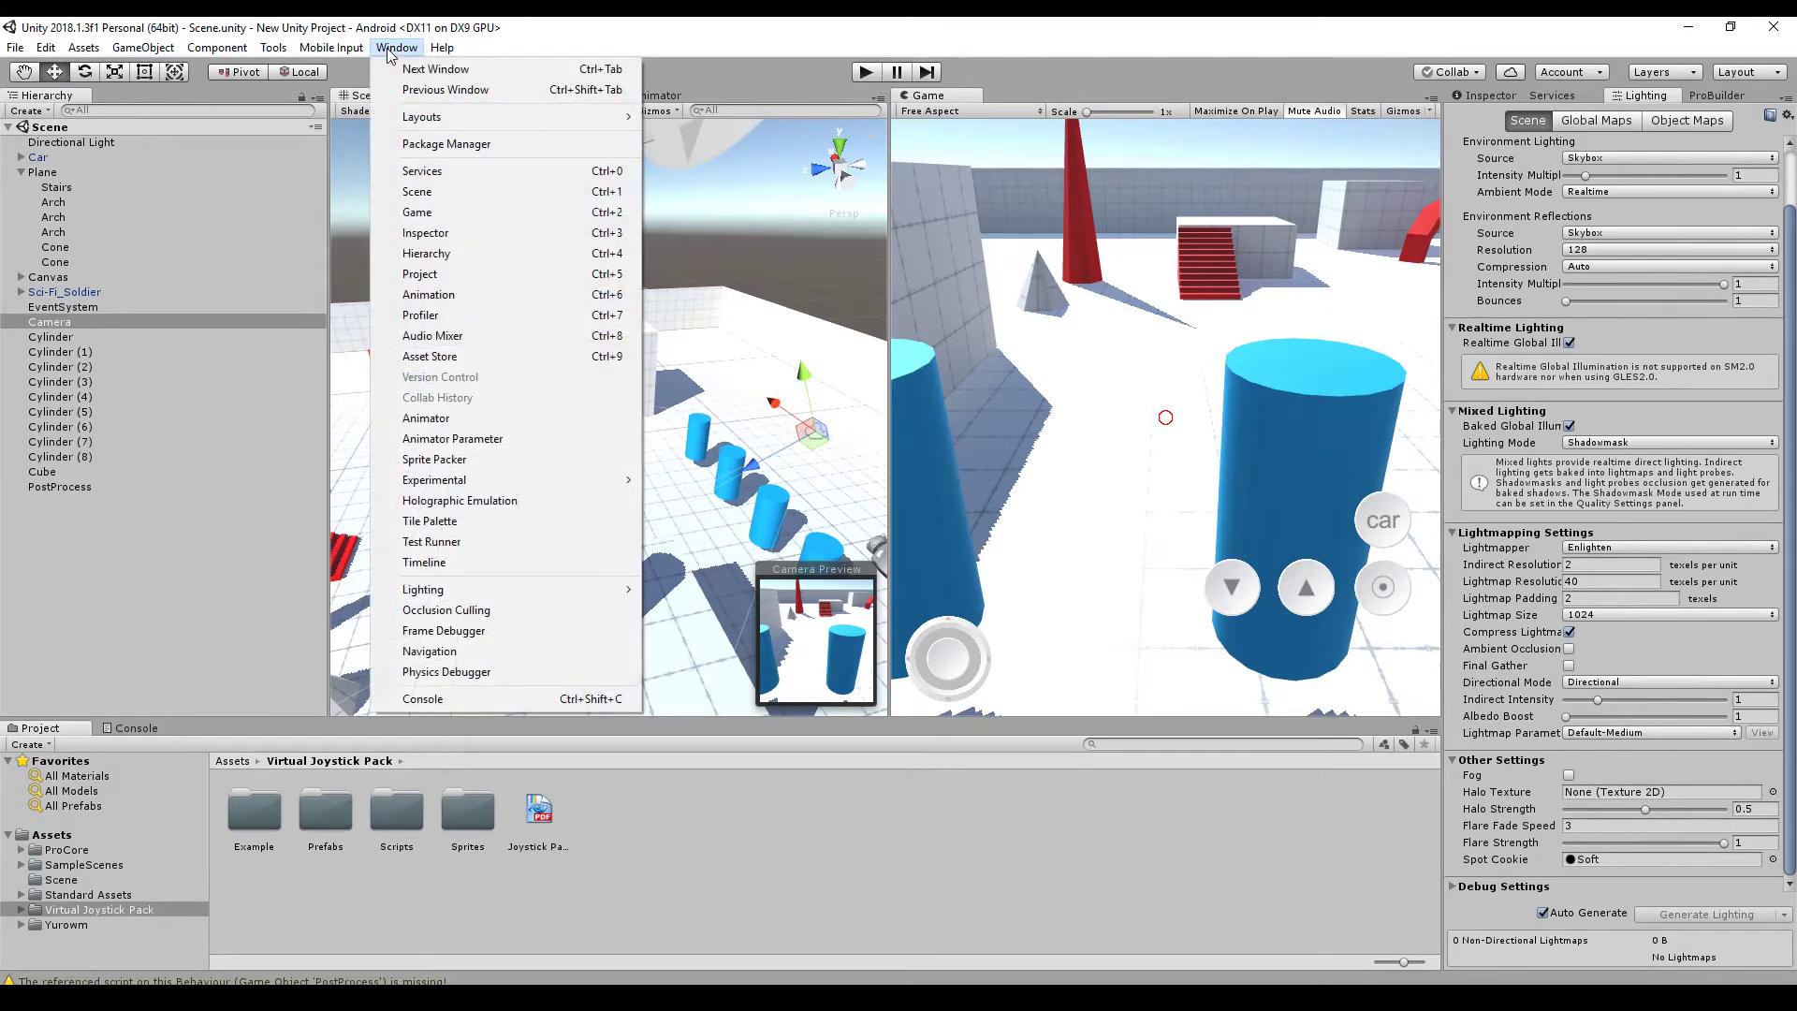
click(435, 146)
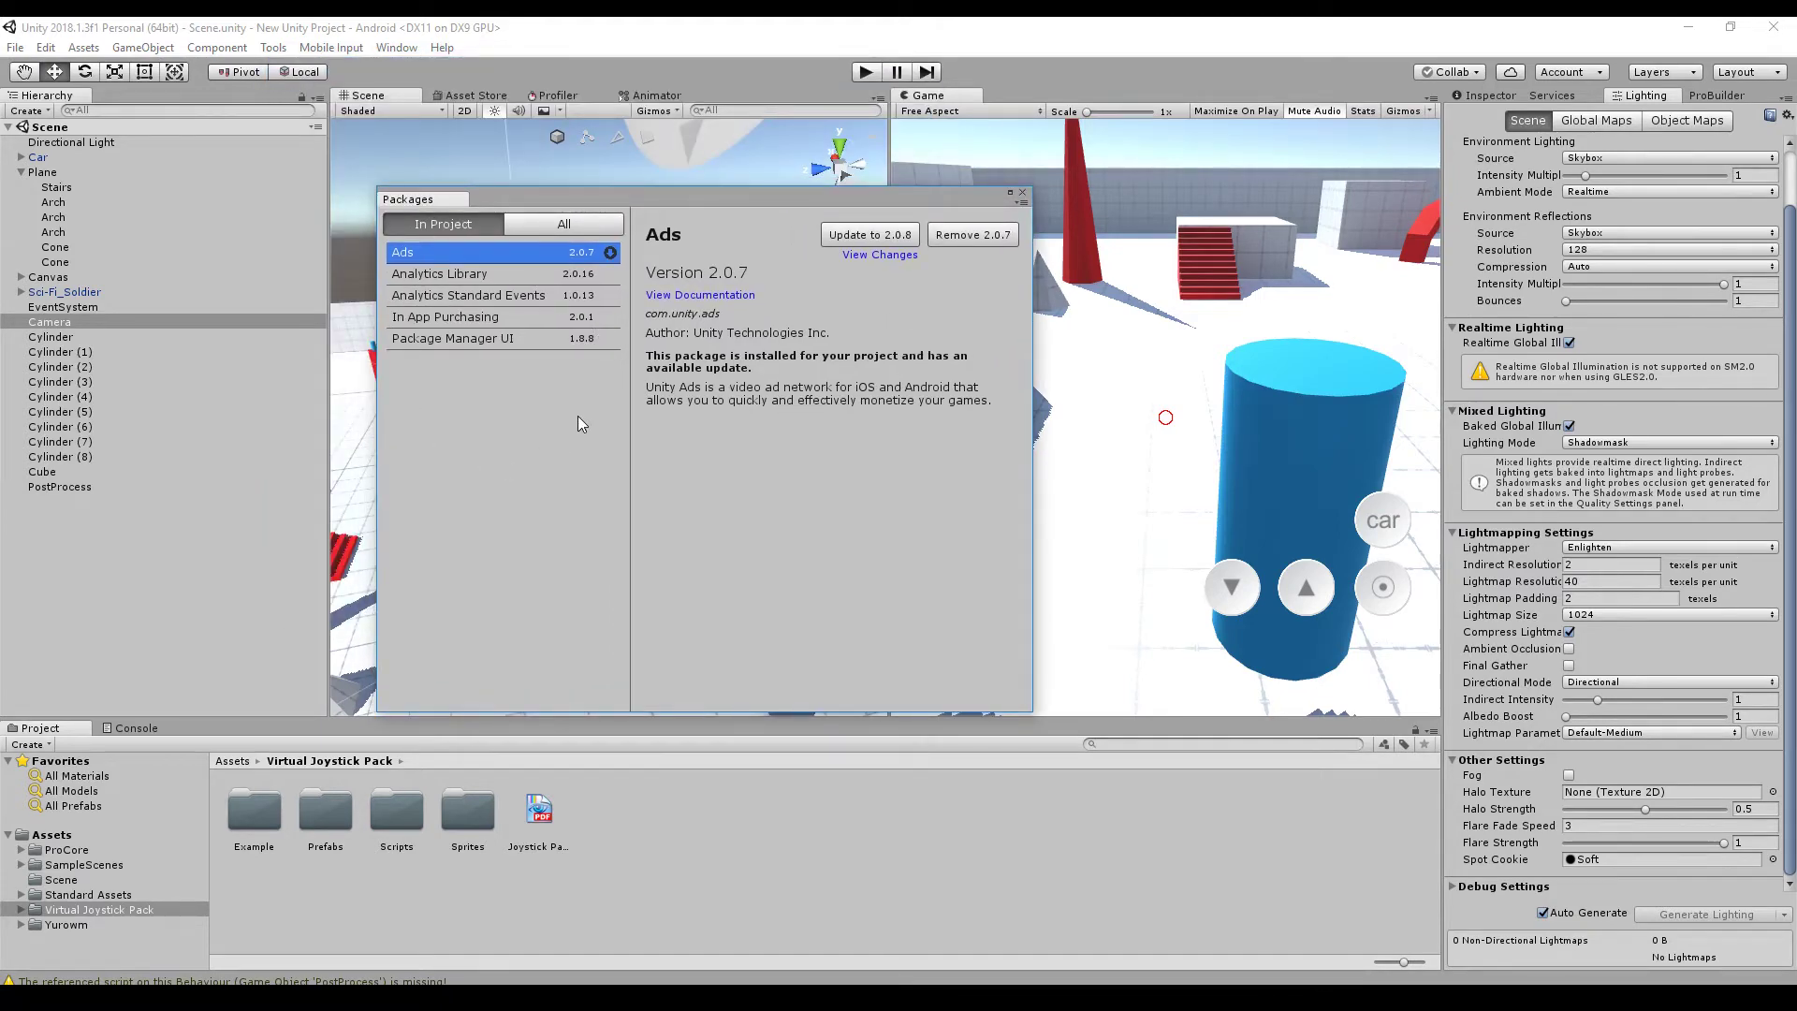
click(438, 274)
click(437, 296)
click(436, 316)
click(436, 337)
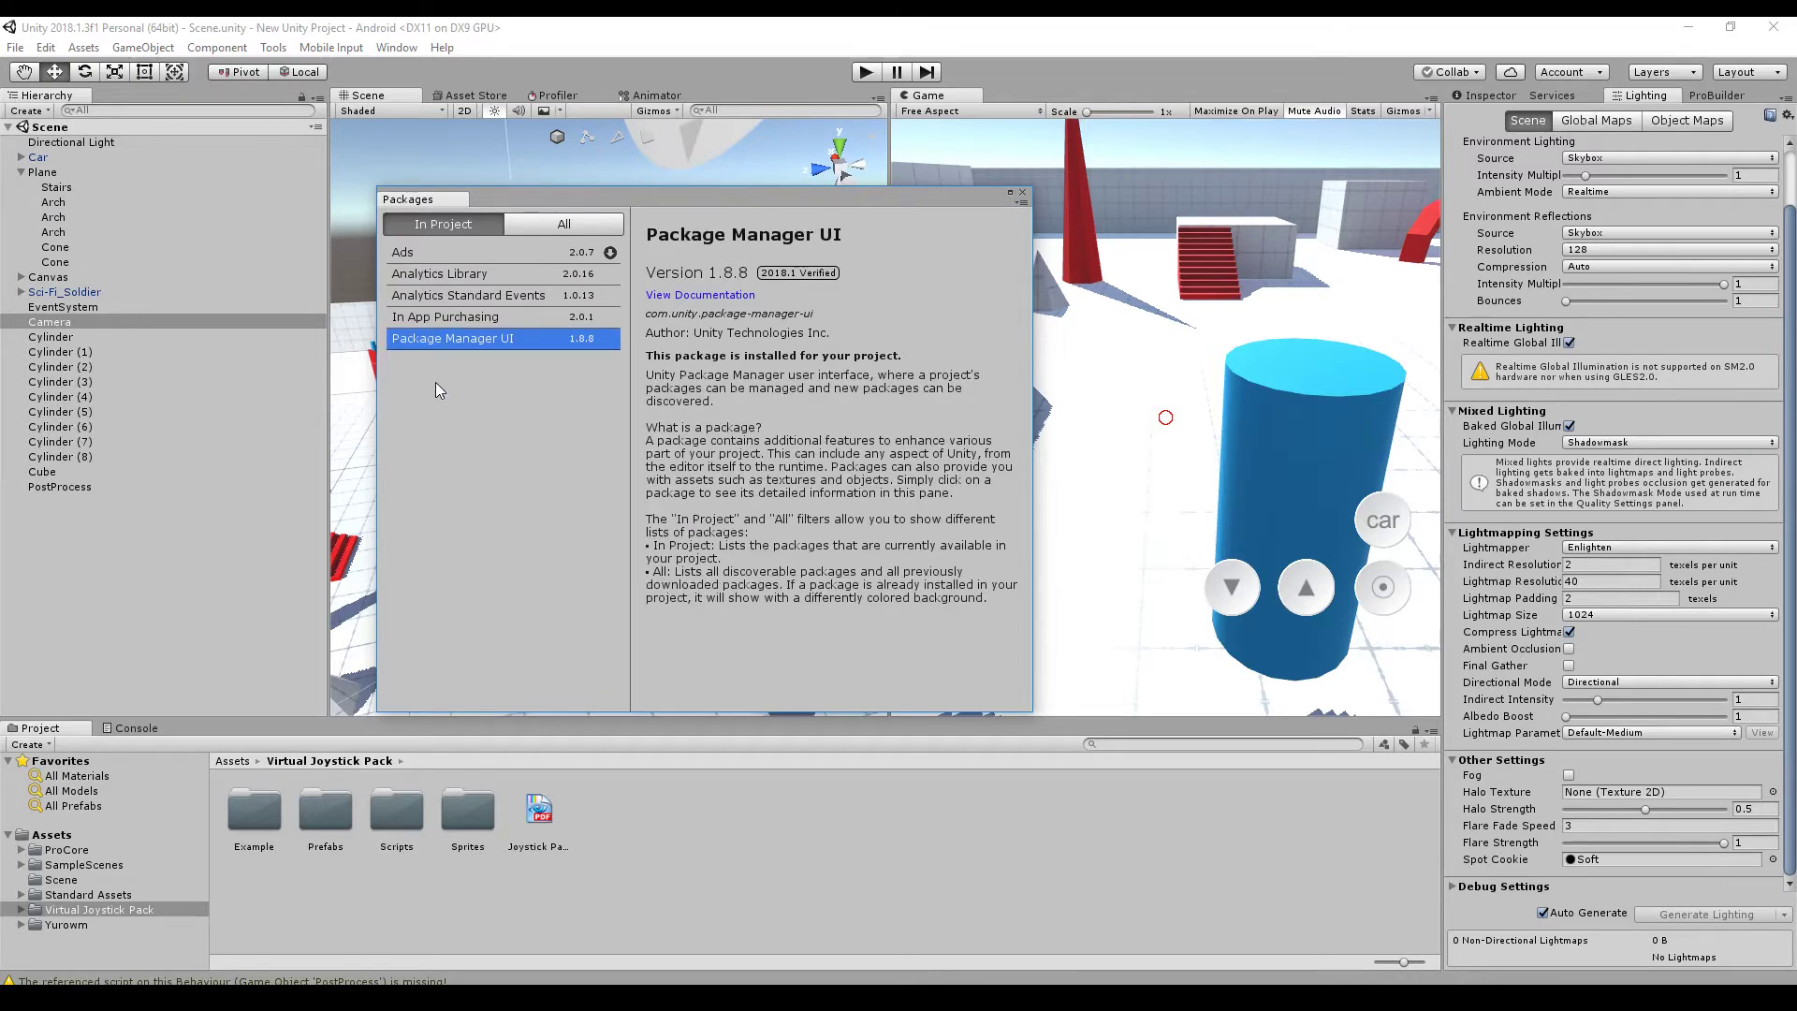
Browse all packages, comparing Cinemachine, Lightweight and High Definition Render Pipeline details
click(525, 233)
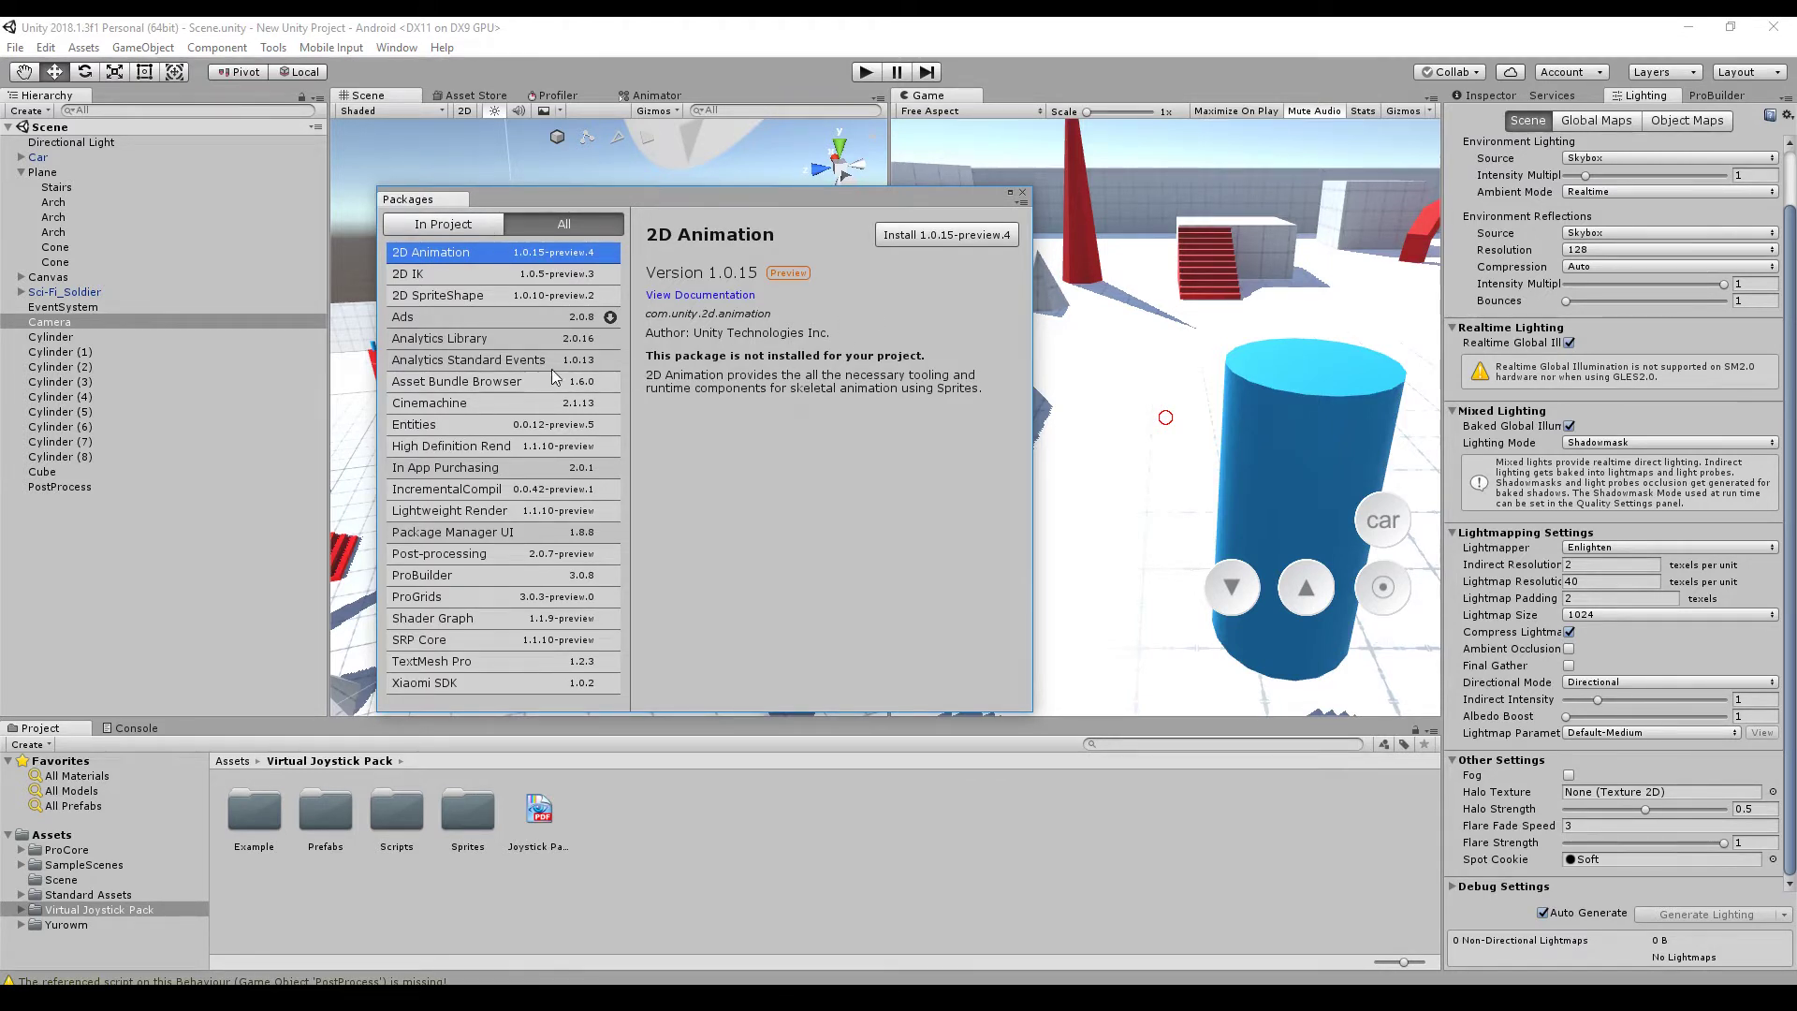
click(526, 409)
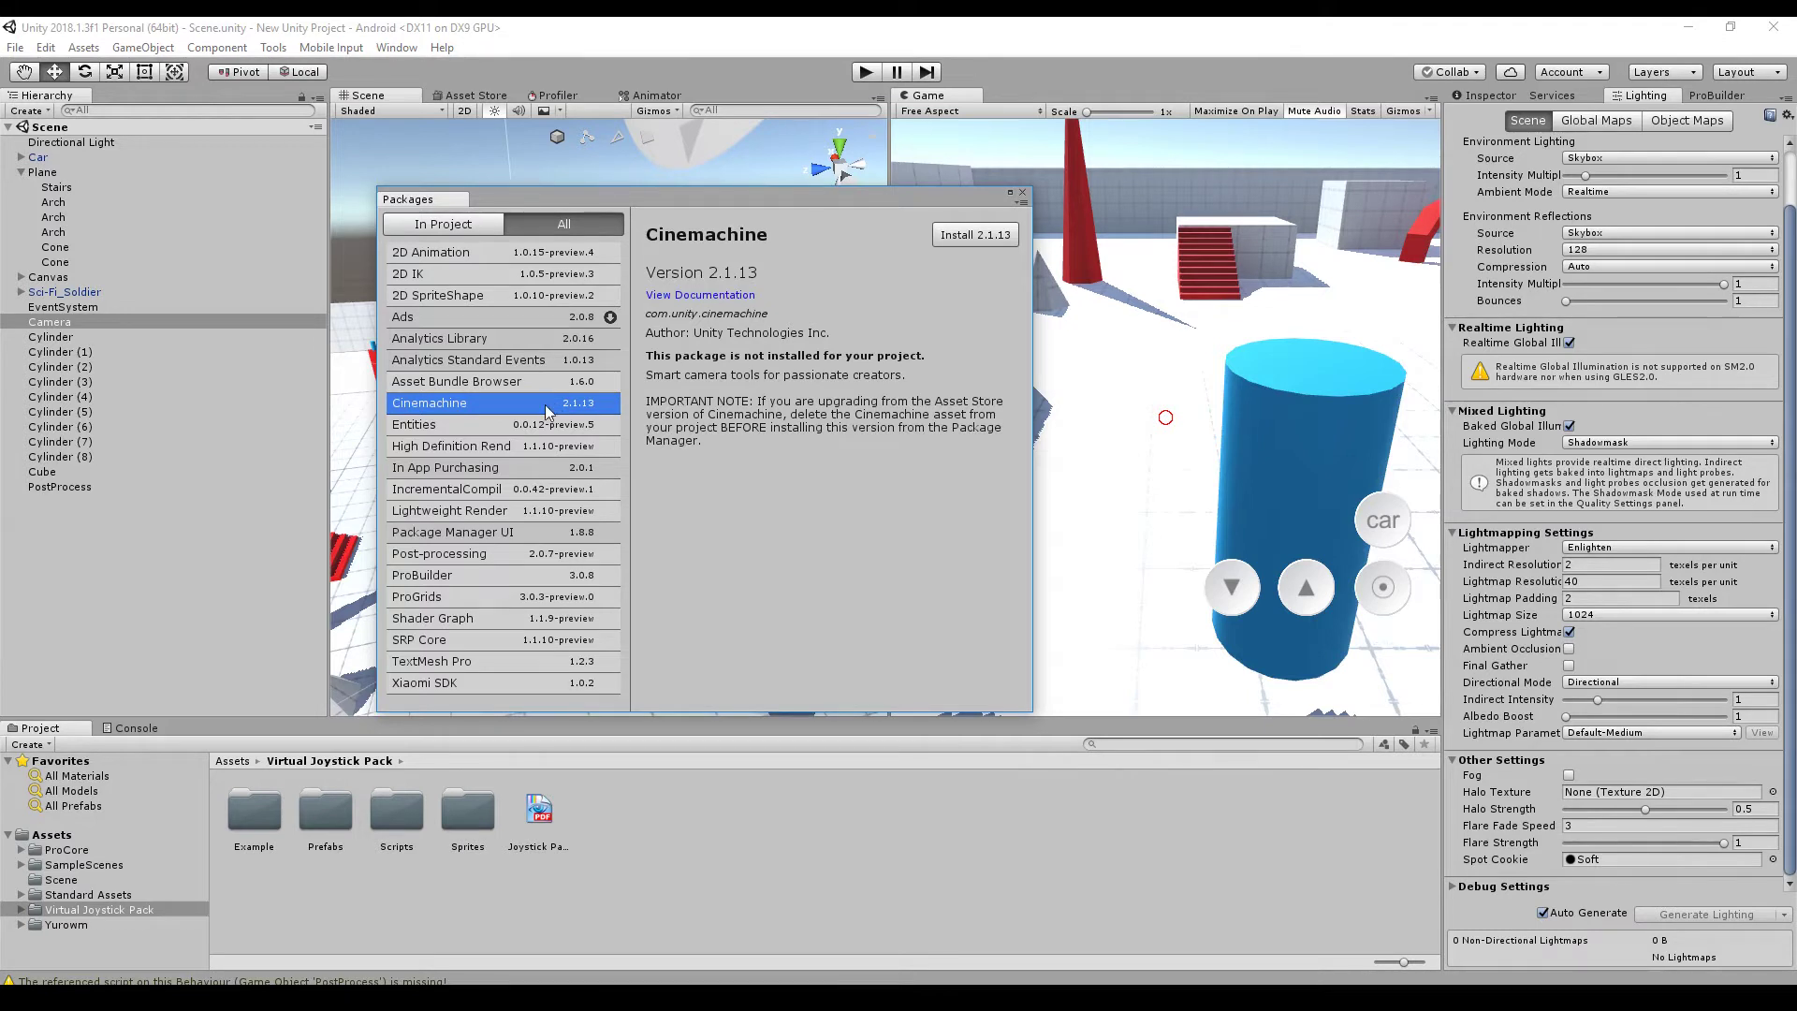
click(484, 513)
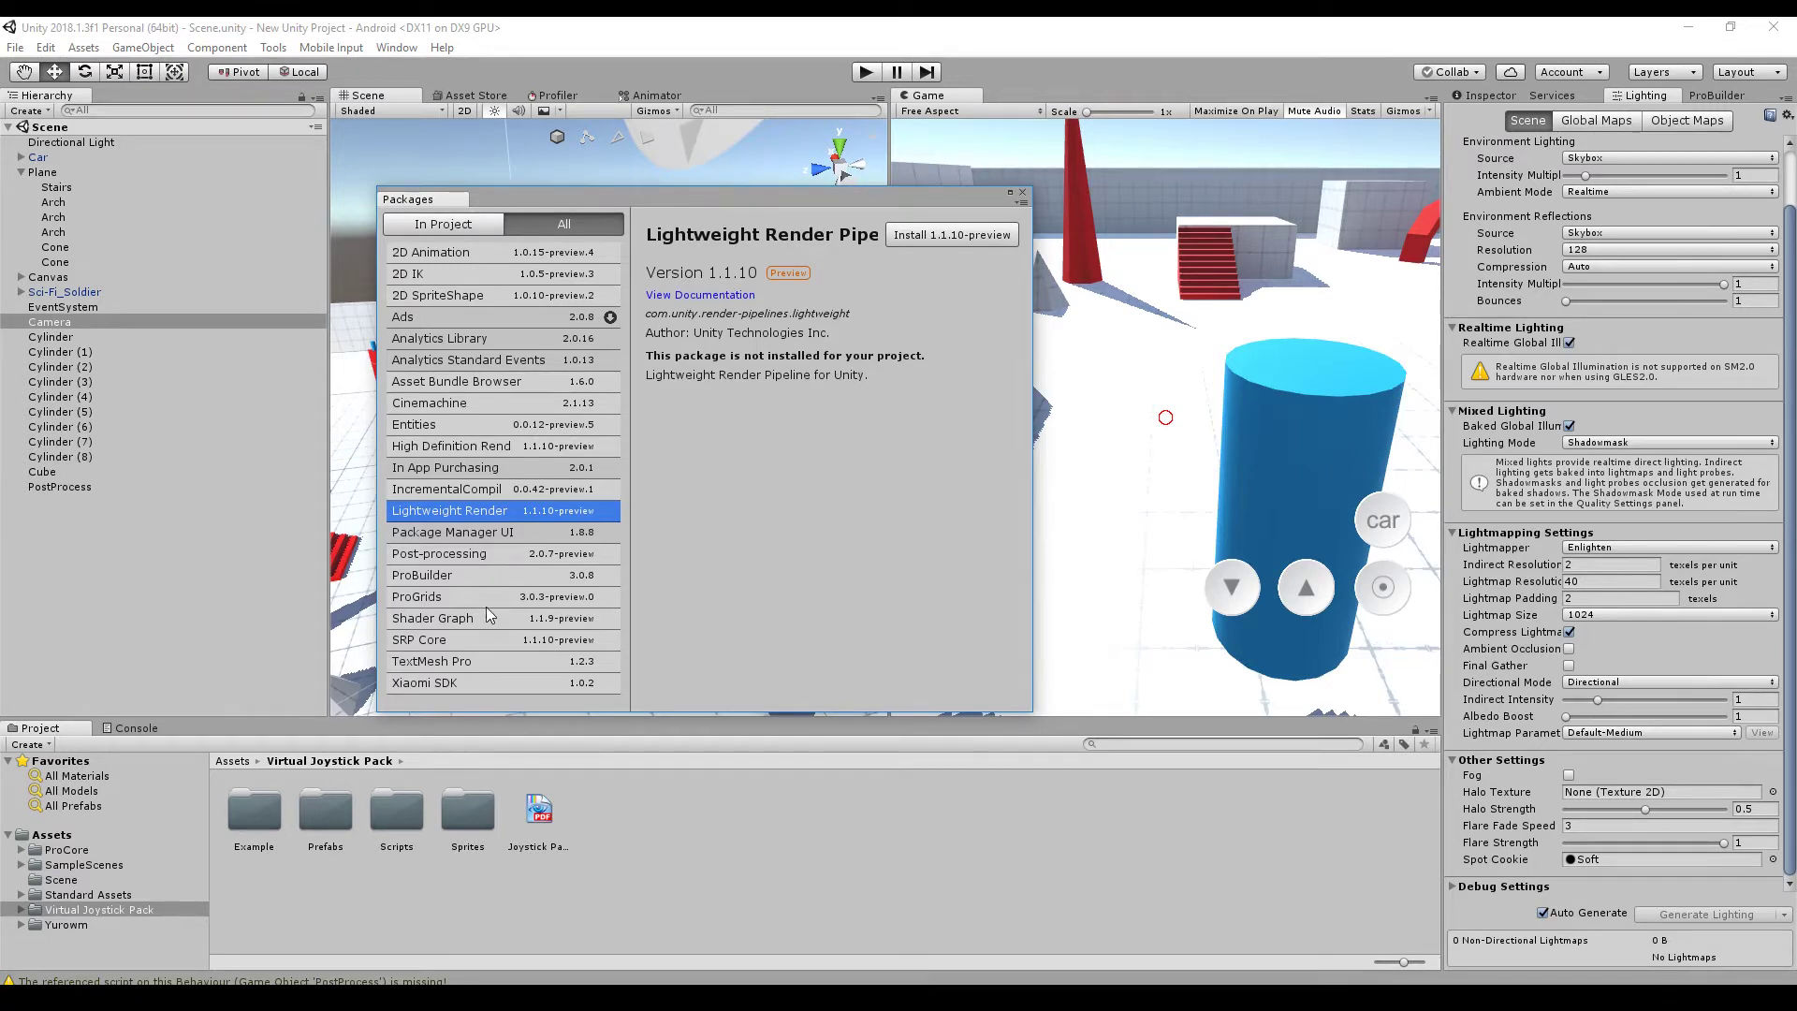
click(445, 449)
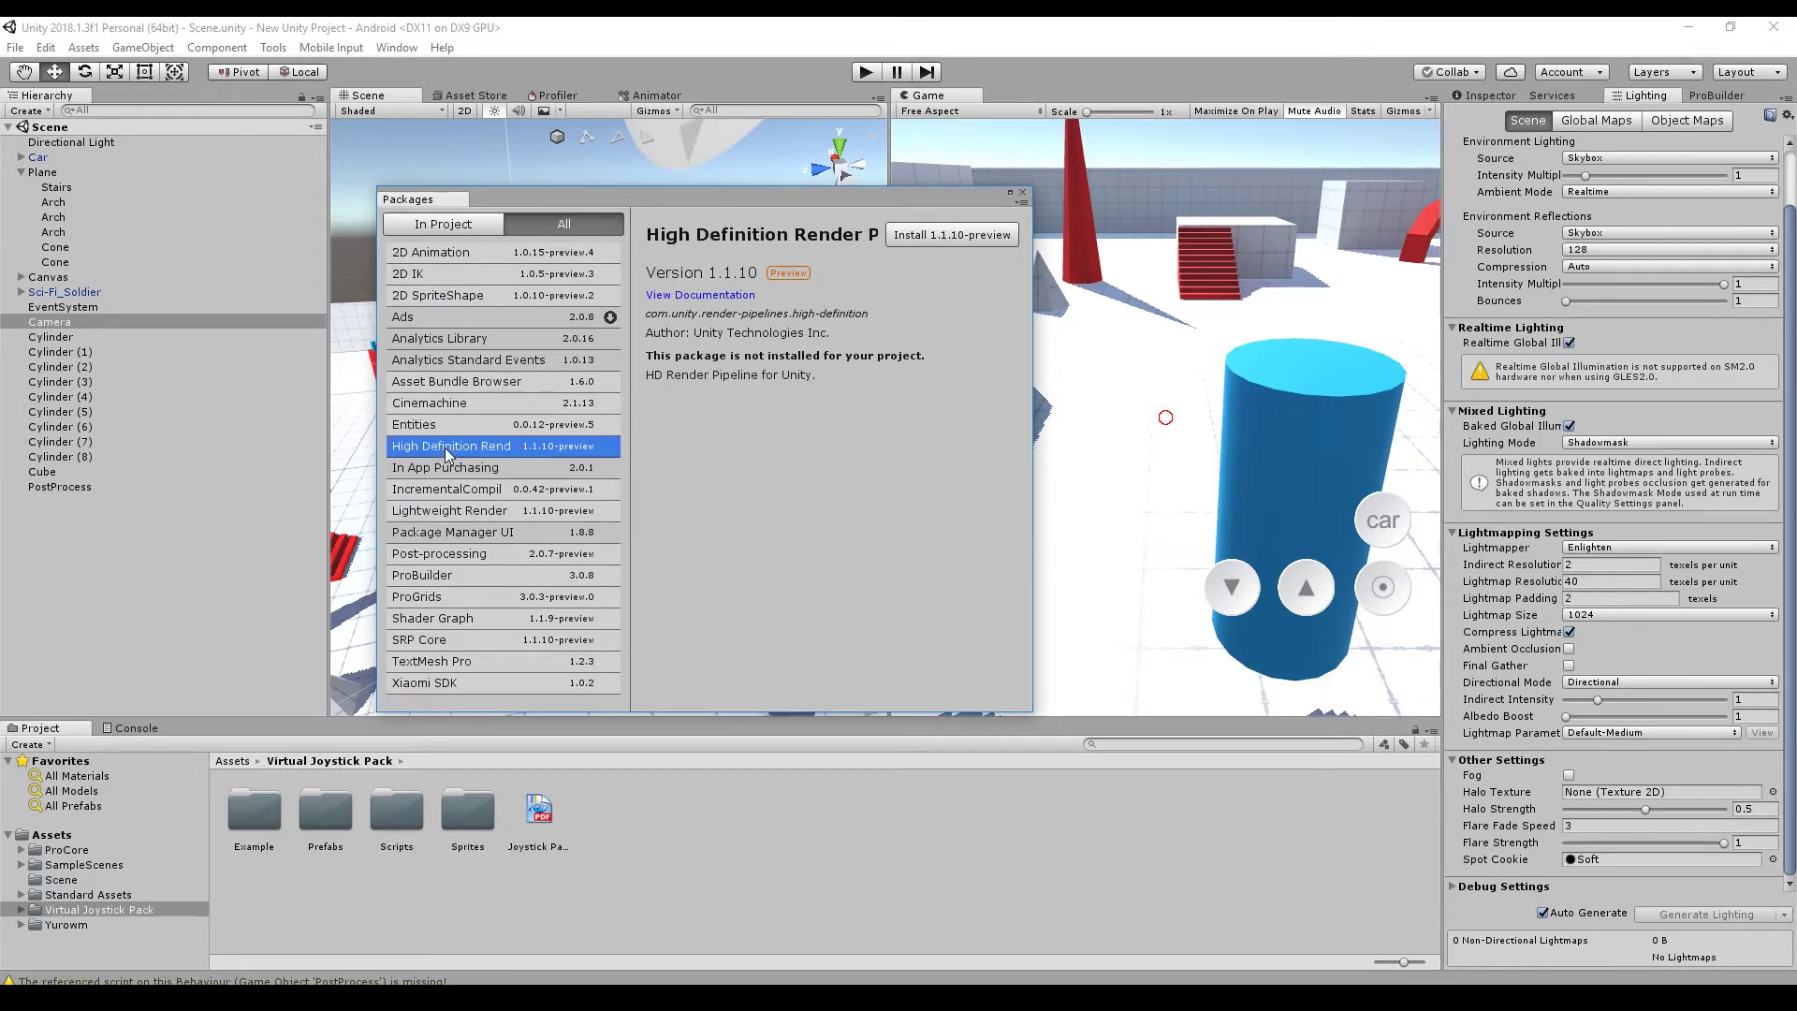
click(468, 510)
Install Lightweight Render Pipeline 1.1.10-preview and confirm it shows as installed
click(943, 239)
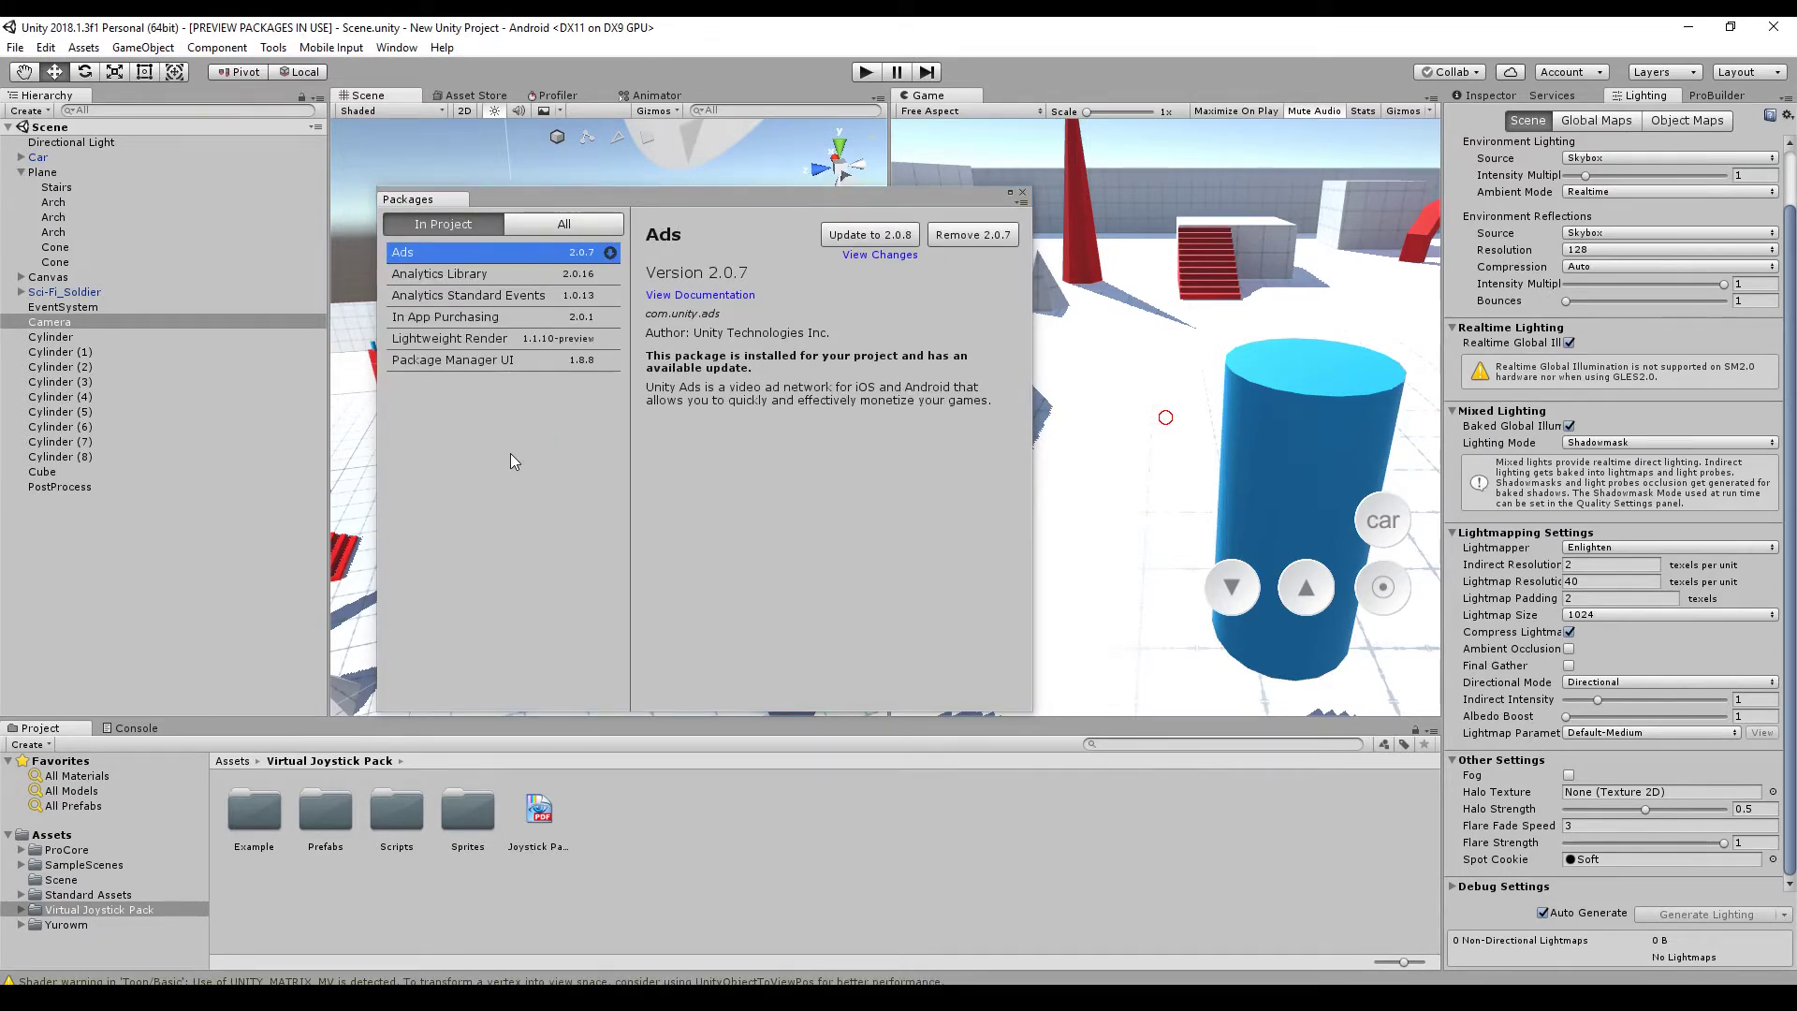
click(404, 340)
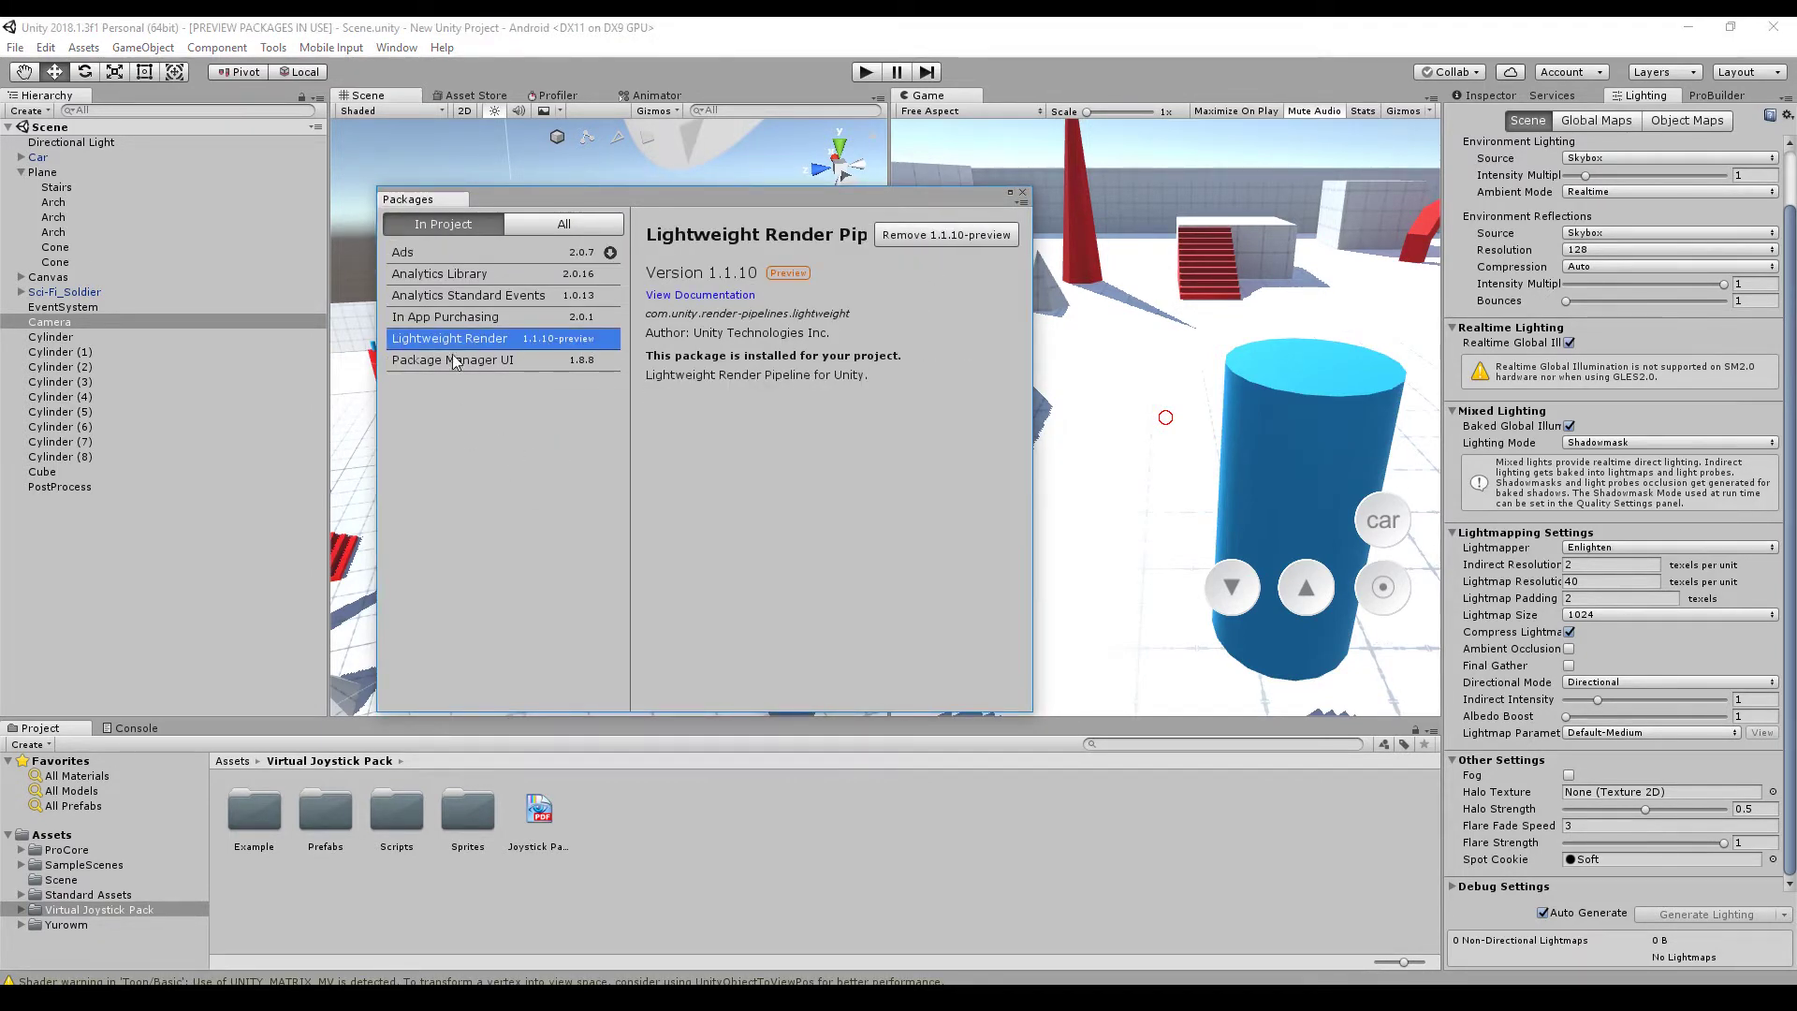
click(552, 225)
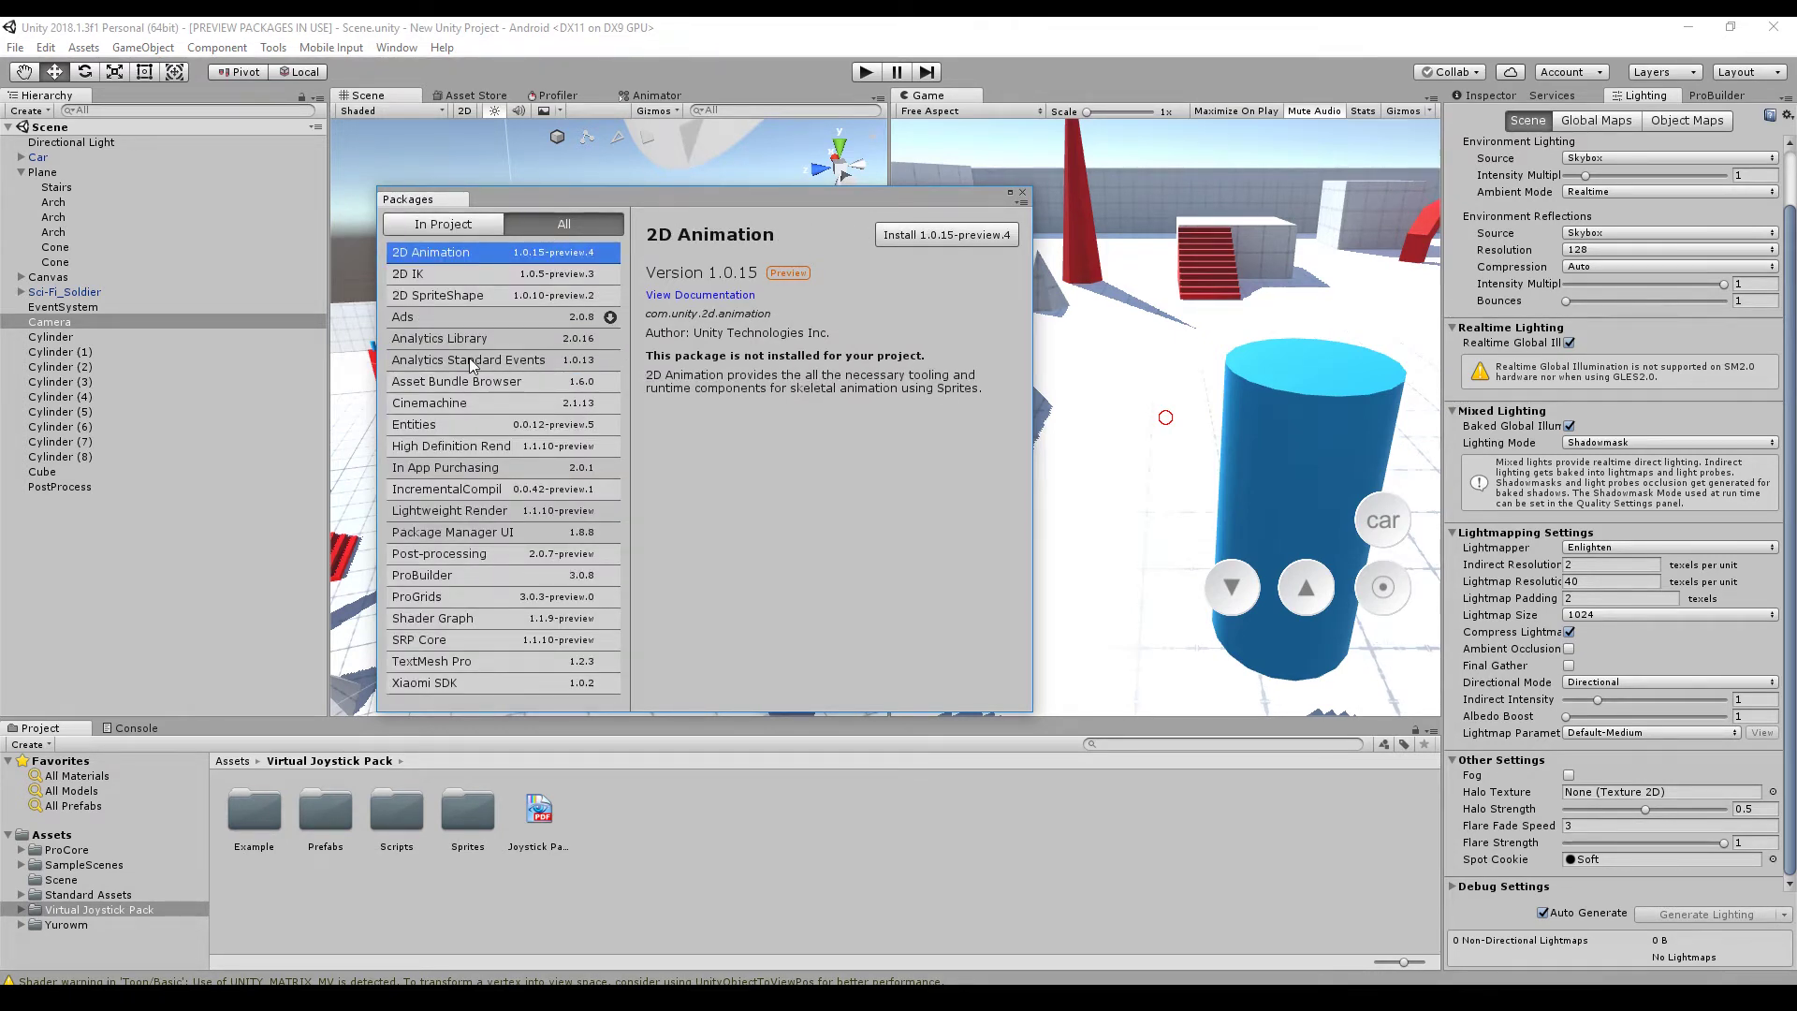
Compare the Post-processing, Shader Graph and High Definition Render Pipeline package details
click(478, 554)
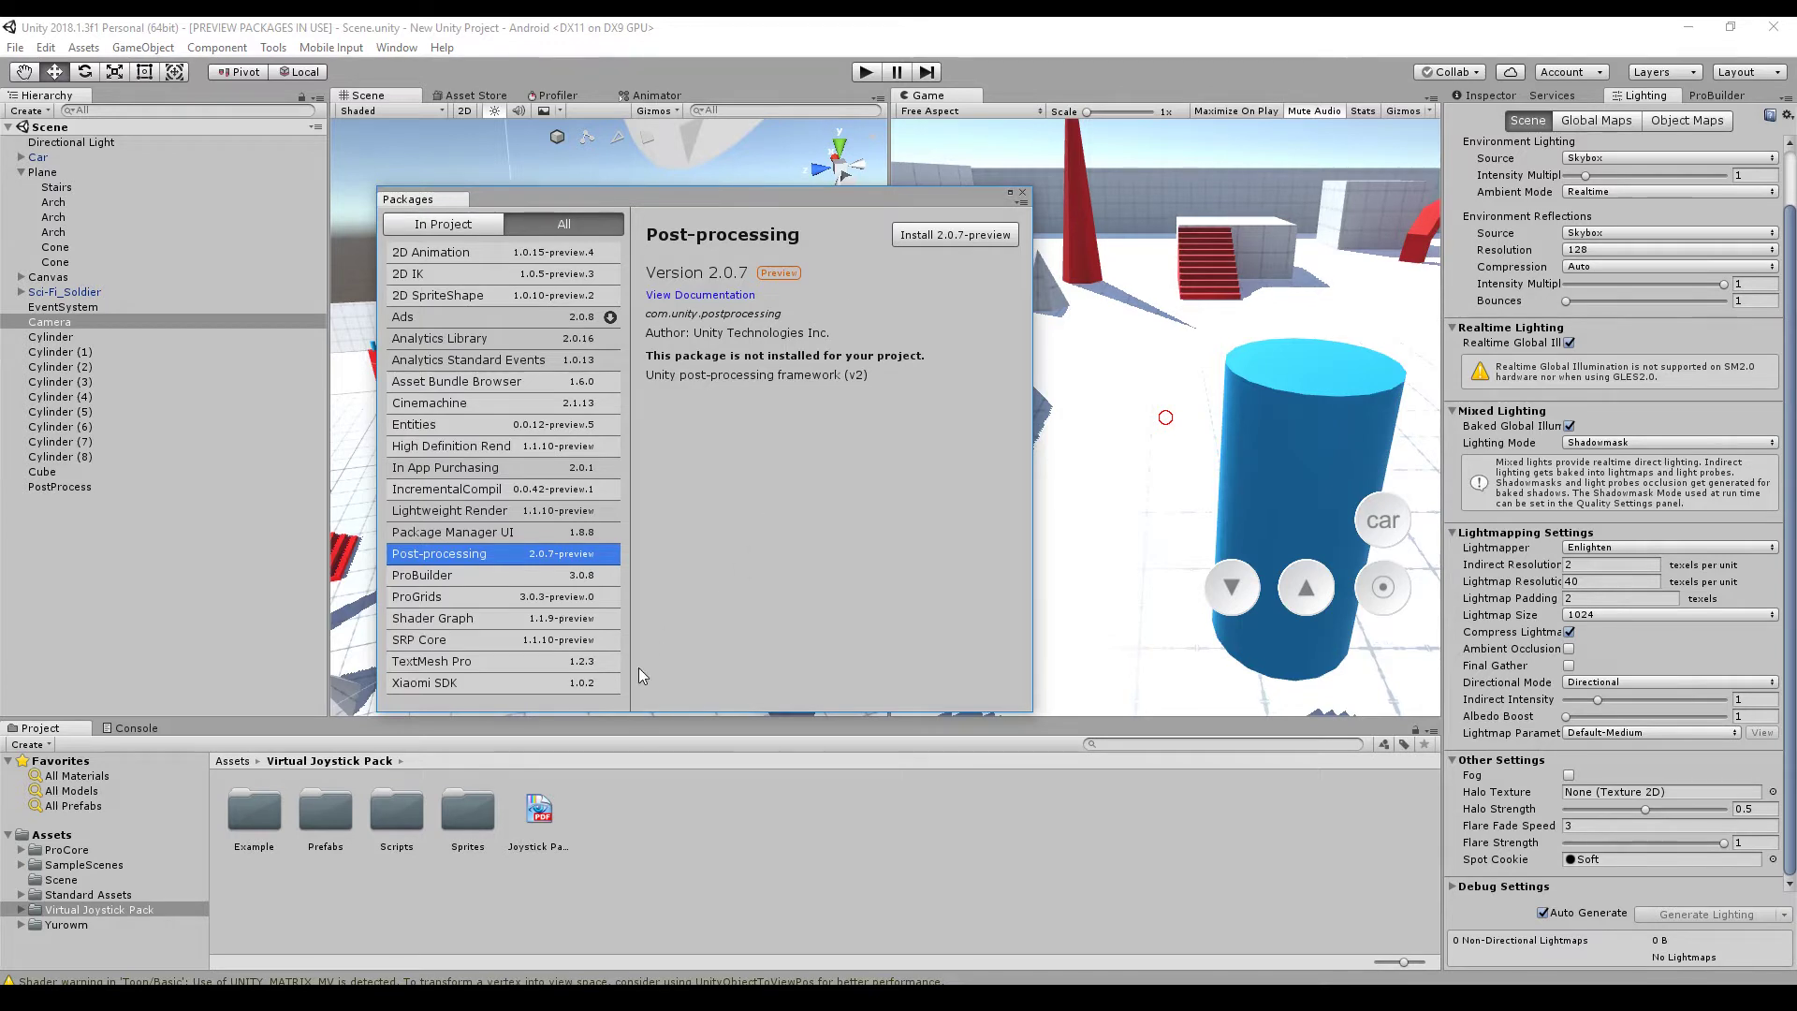
click(454, 620)
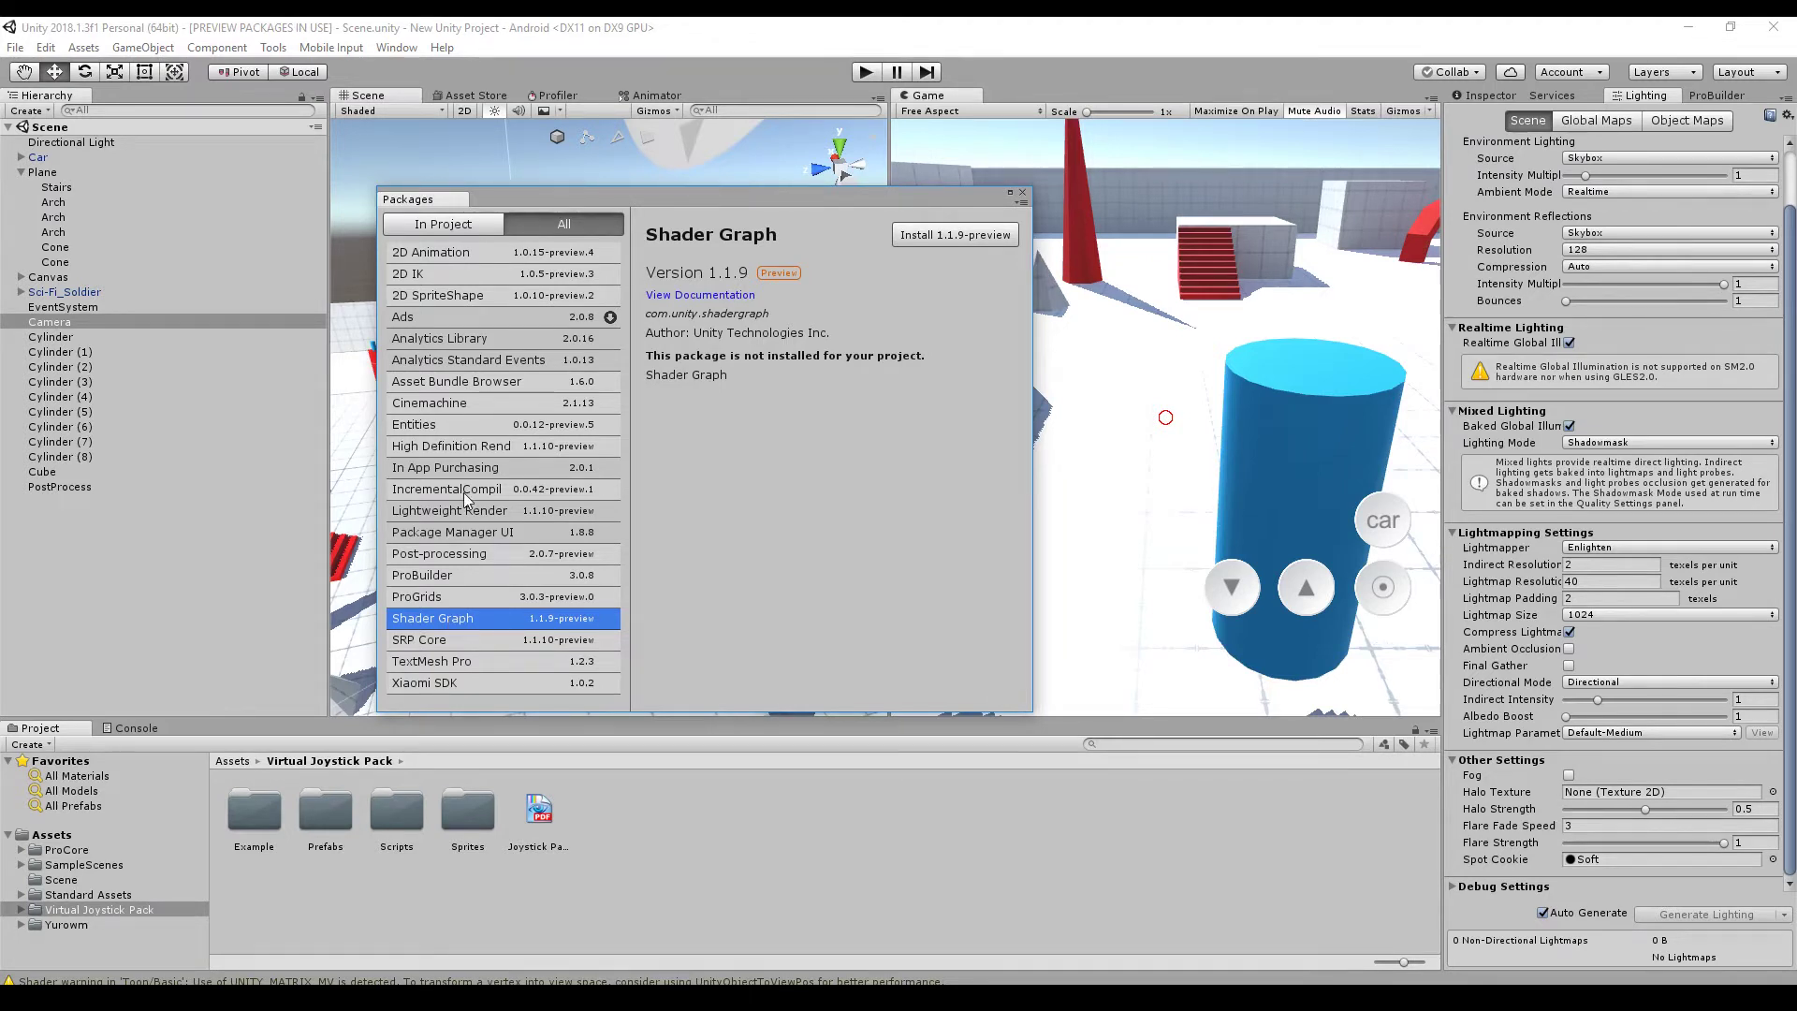
click(474, 453)
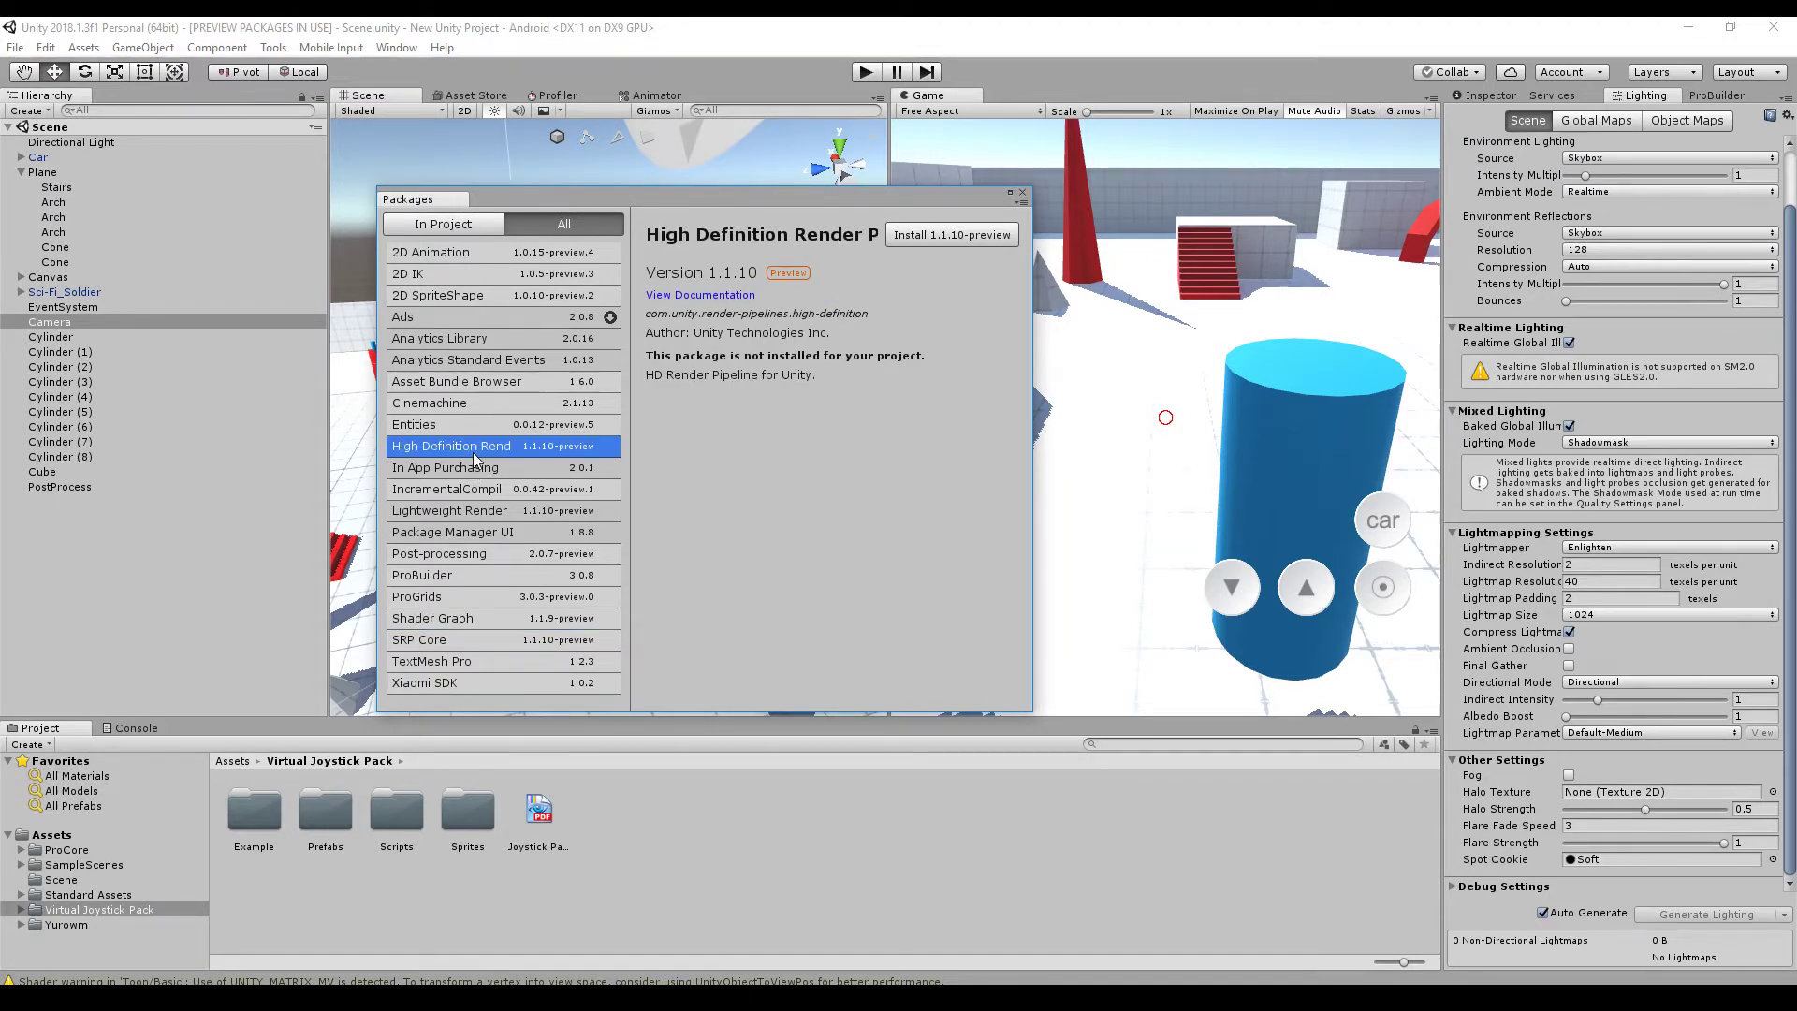
click(471, 625)
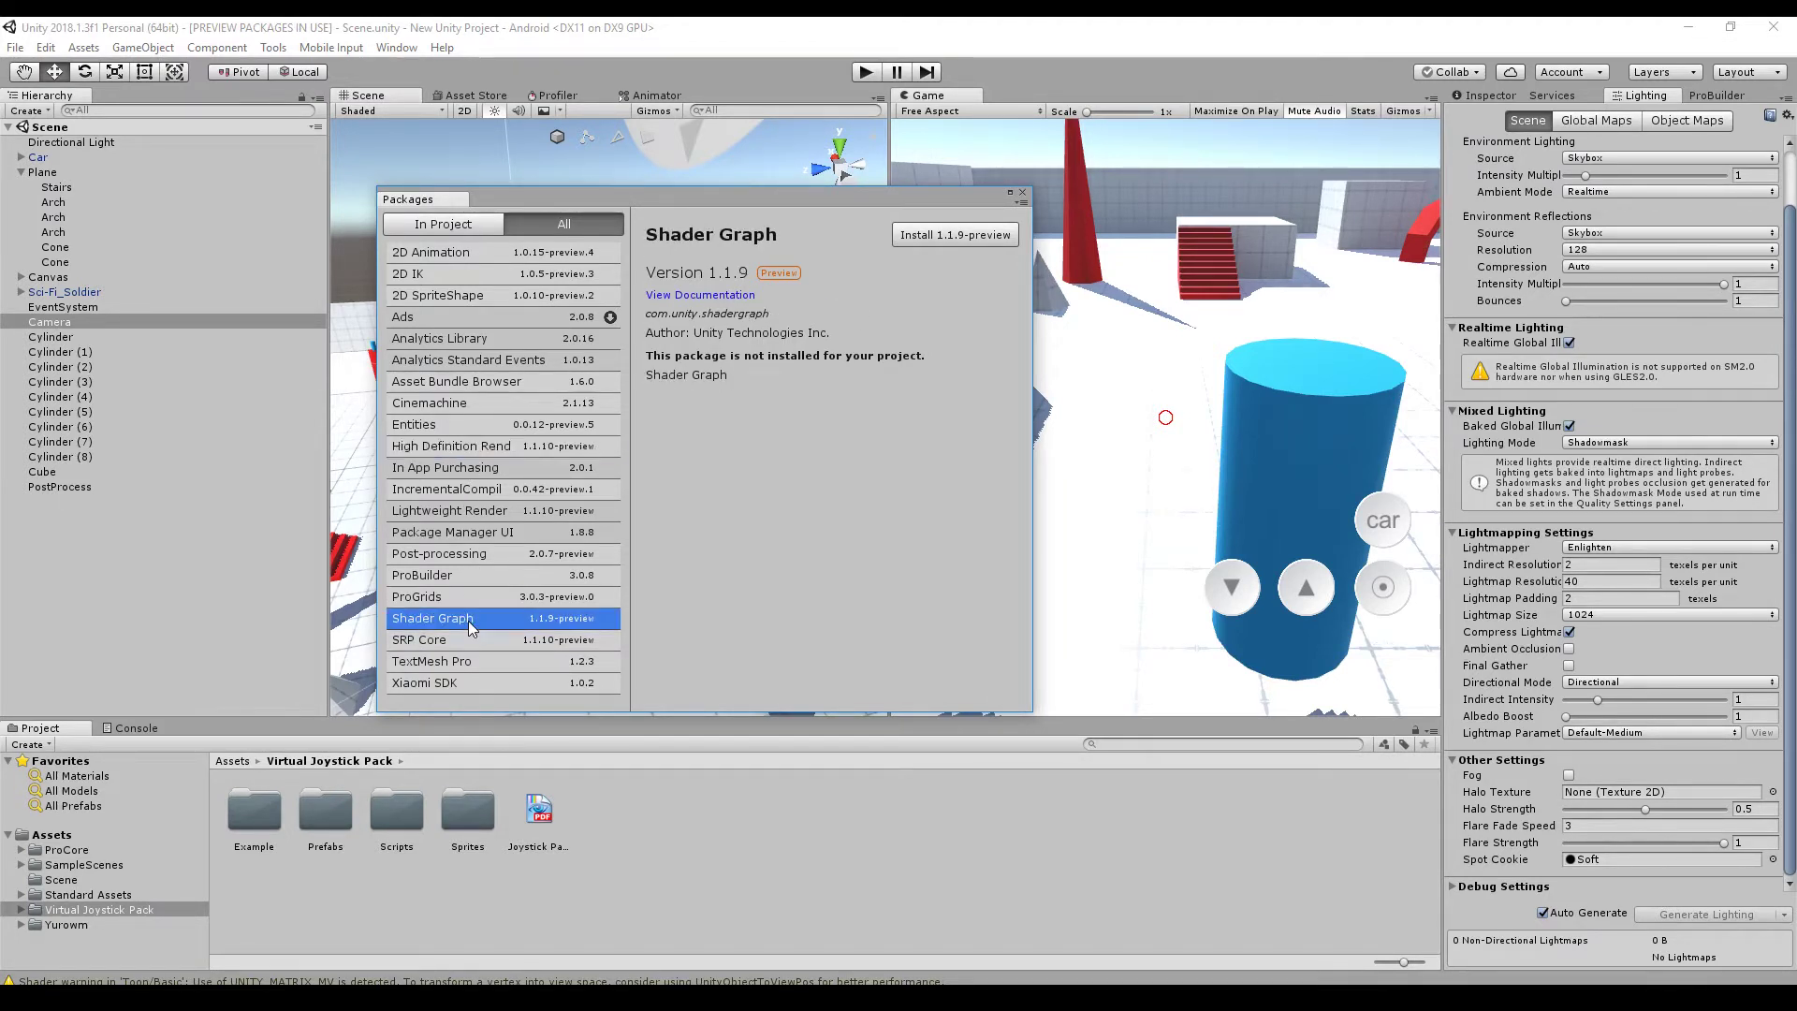
click(459, 555)
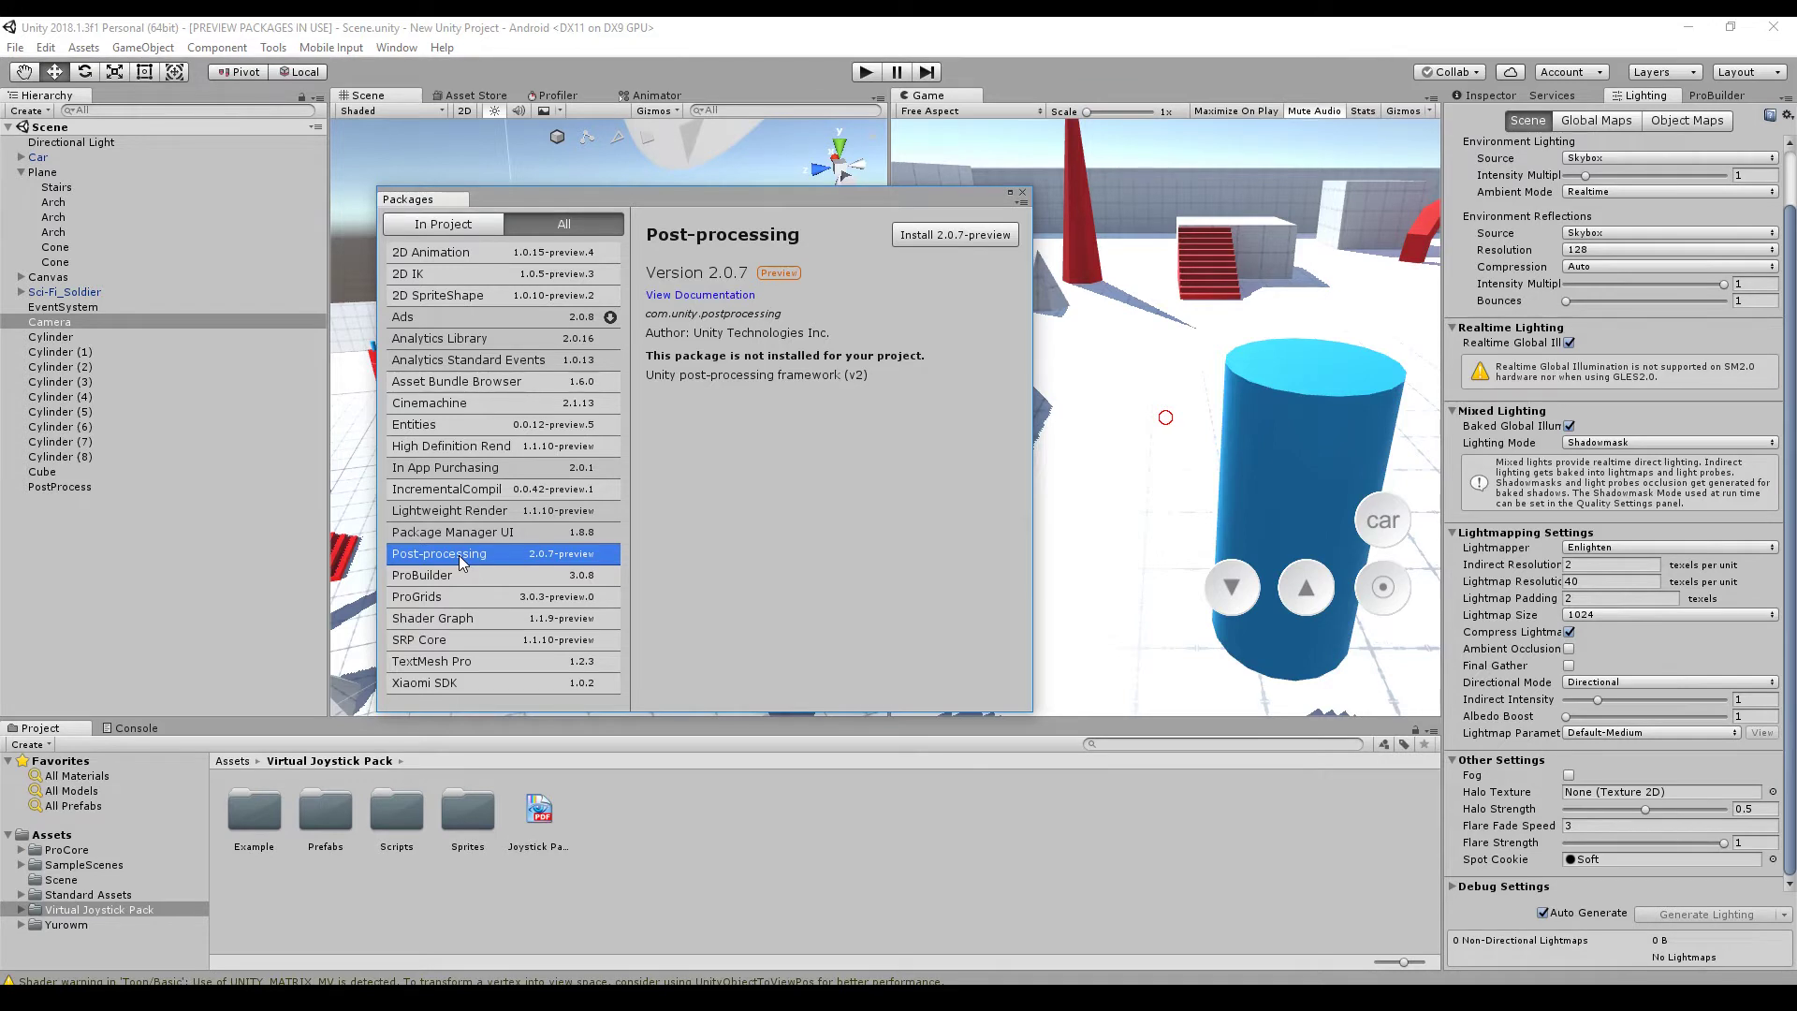
click(470, 617)
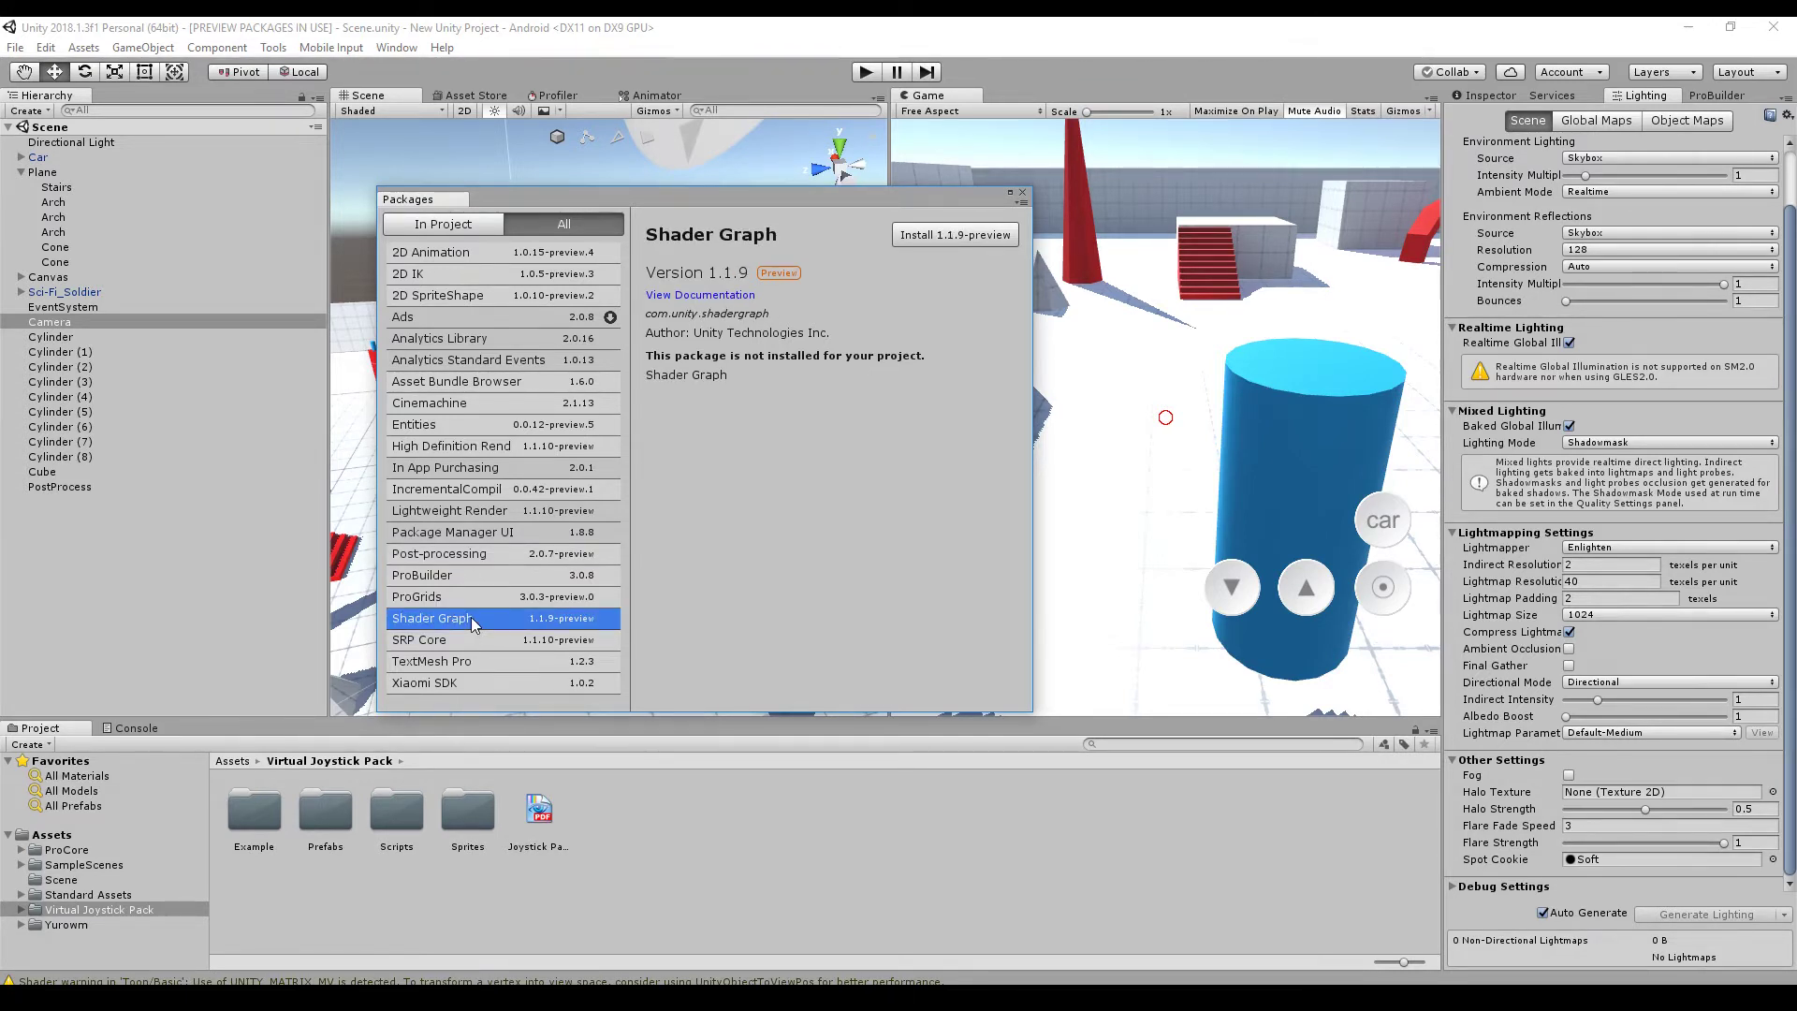
click(481, 553)
click(473, 621)
Check the installed Lightweight Render Pipeline under In Project, then close the Package Manager
click(433, 228)
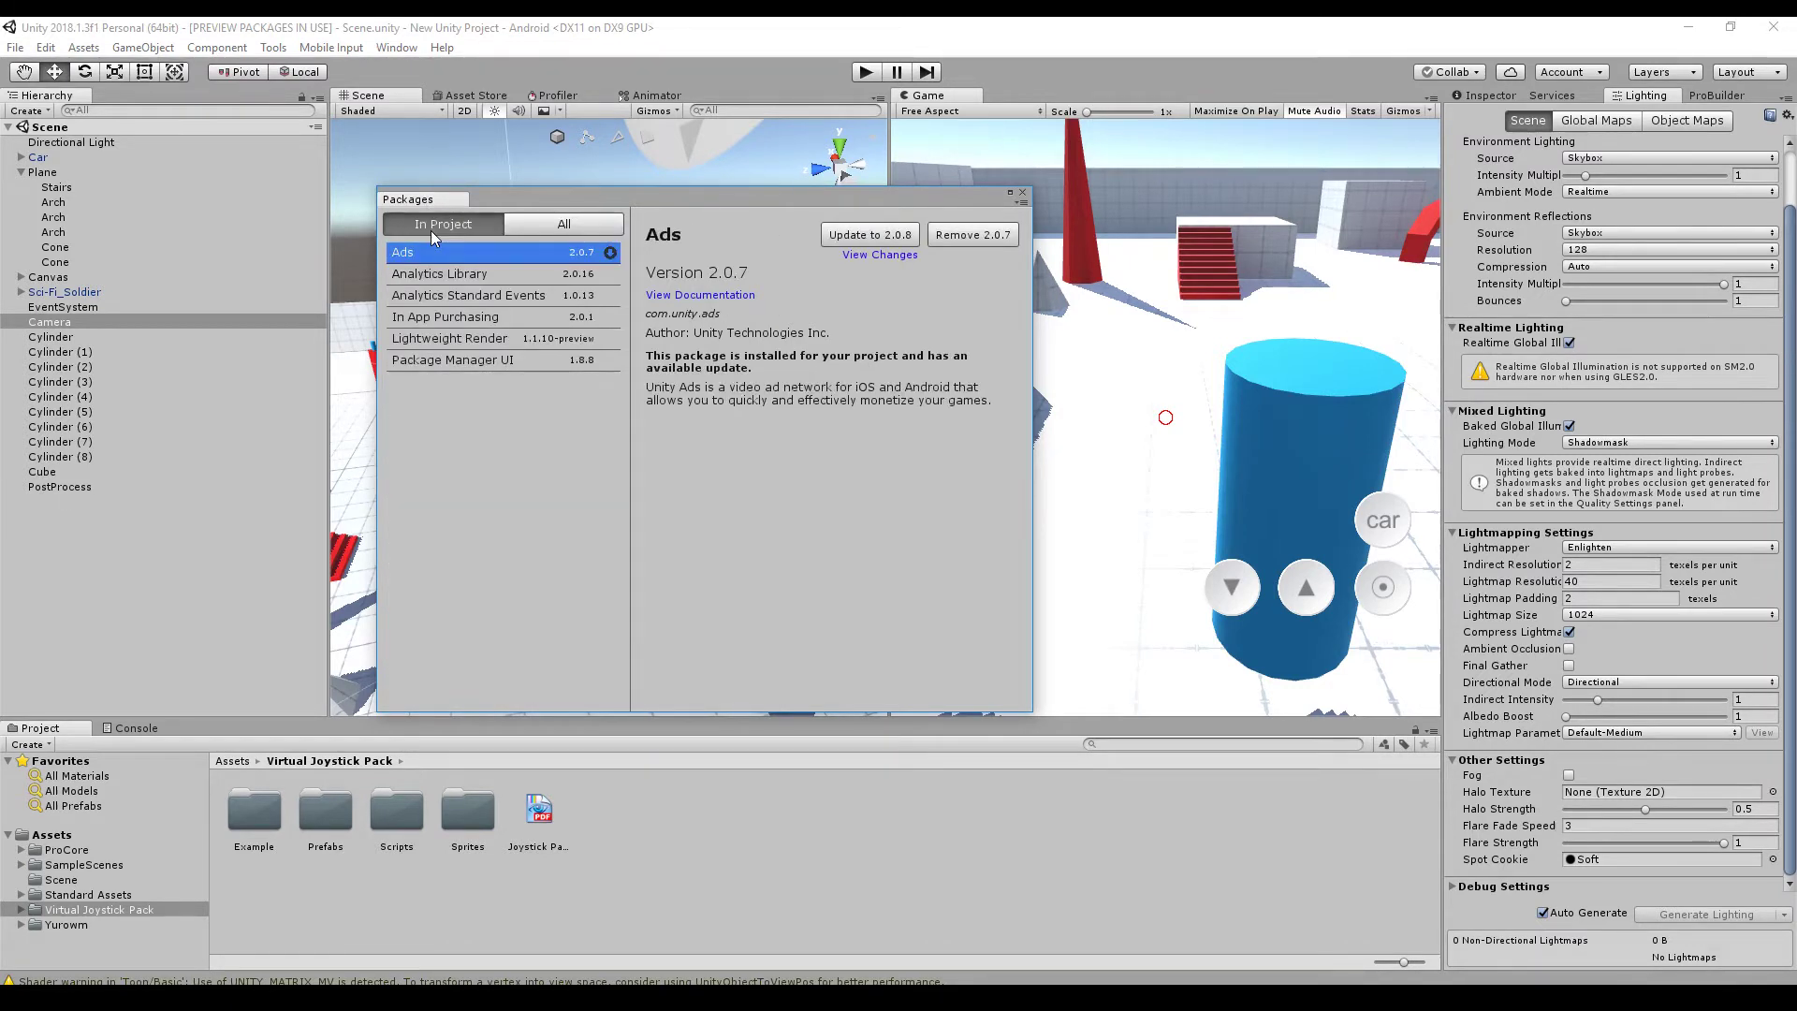
click(461, 344)
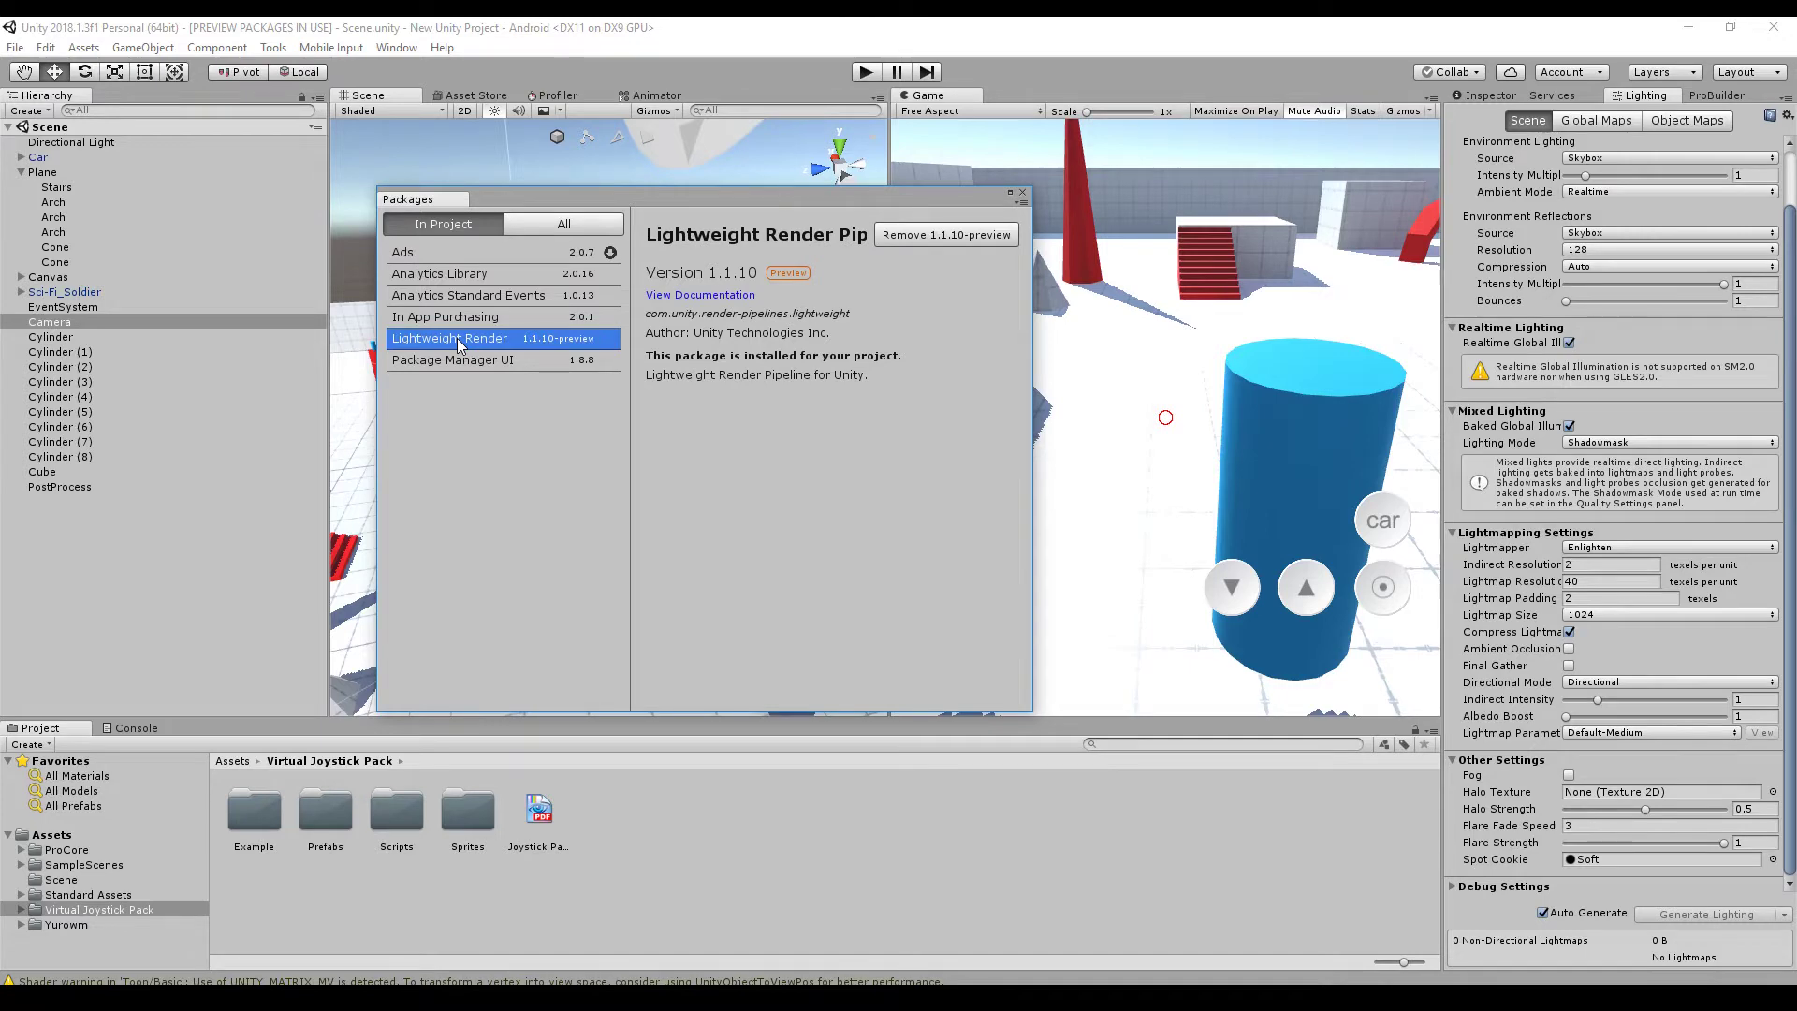
click(1022, 191)
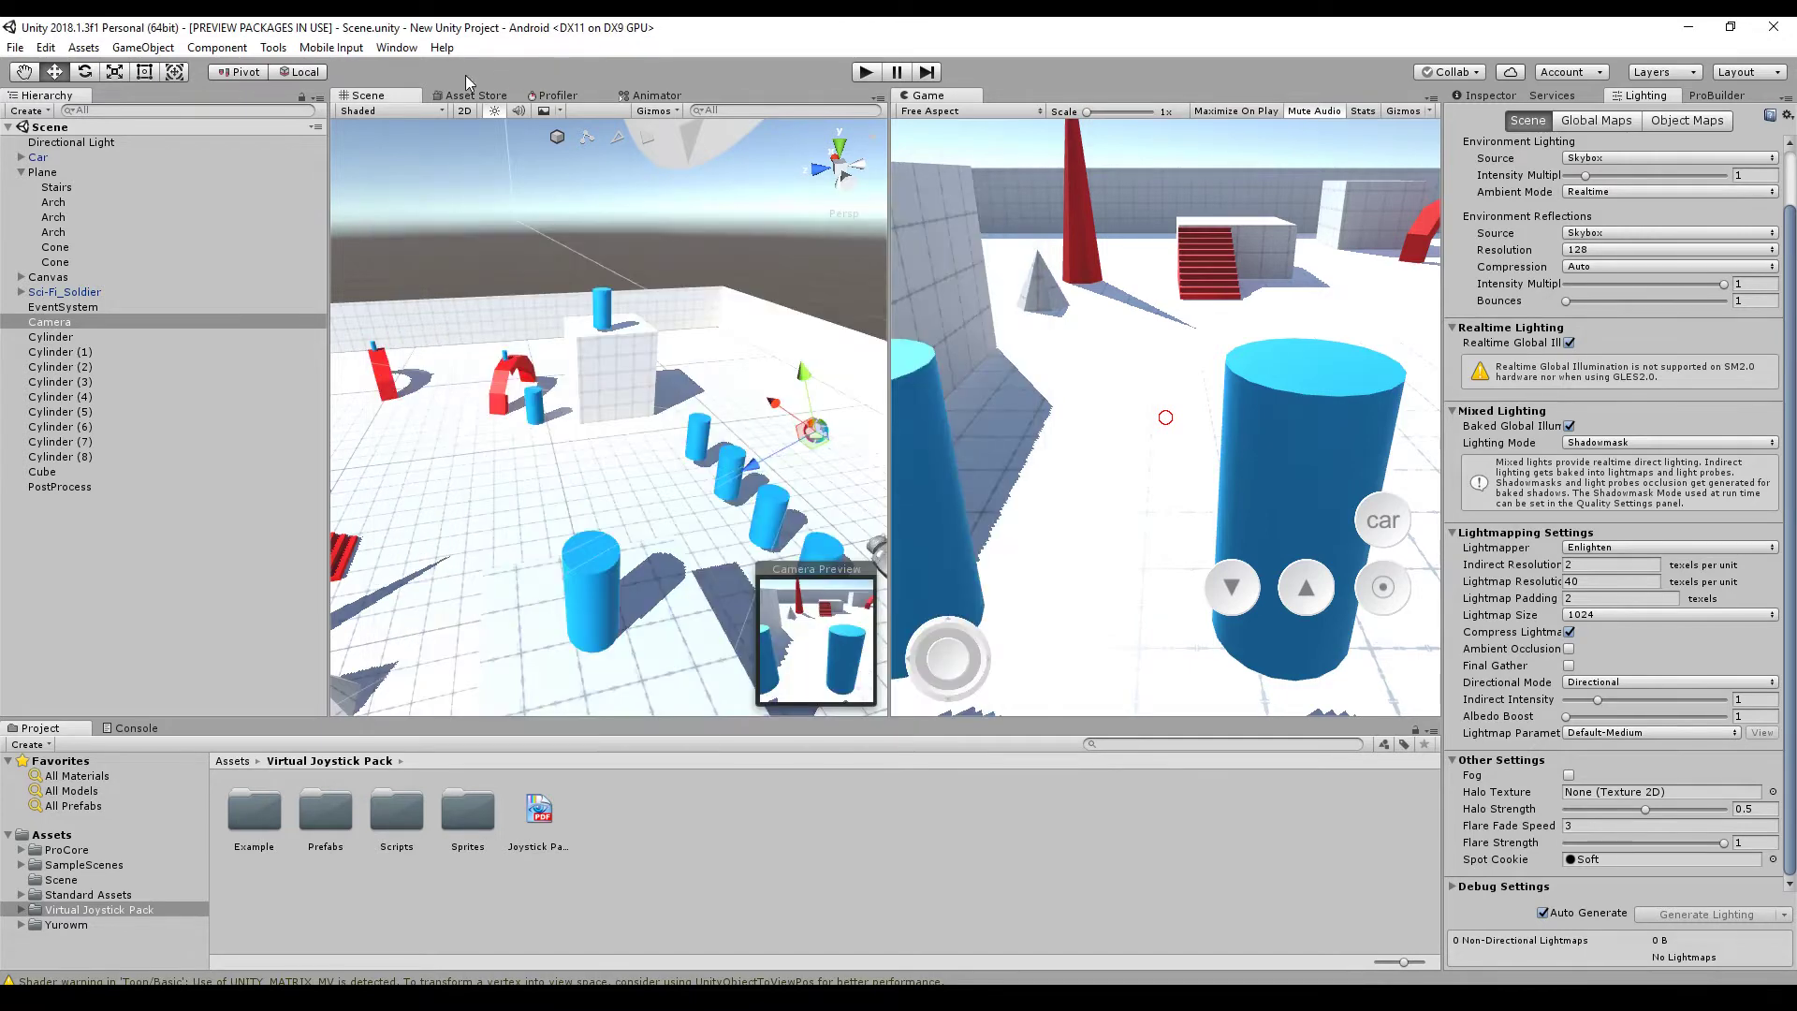
Create a LightweightAsset via Create > Rendering > Lightweight Pipeline Asset and inspect its settings
click(232, 760)
right_click(408, 900)
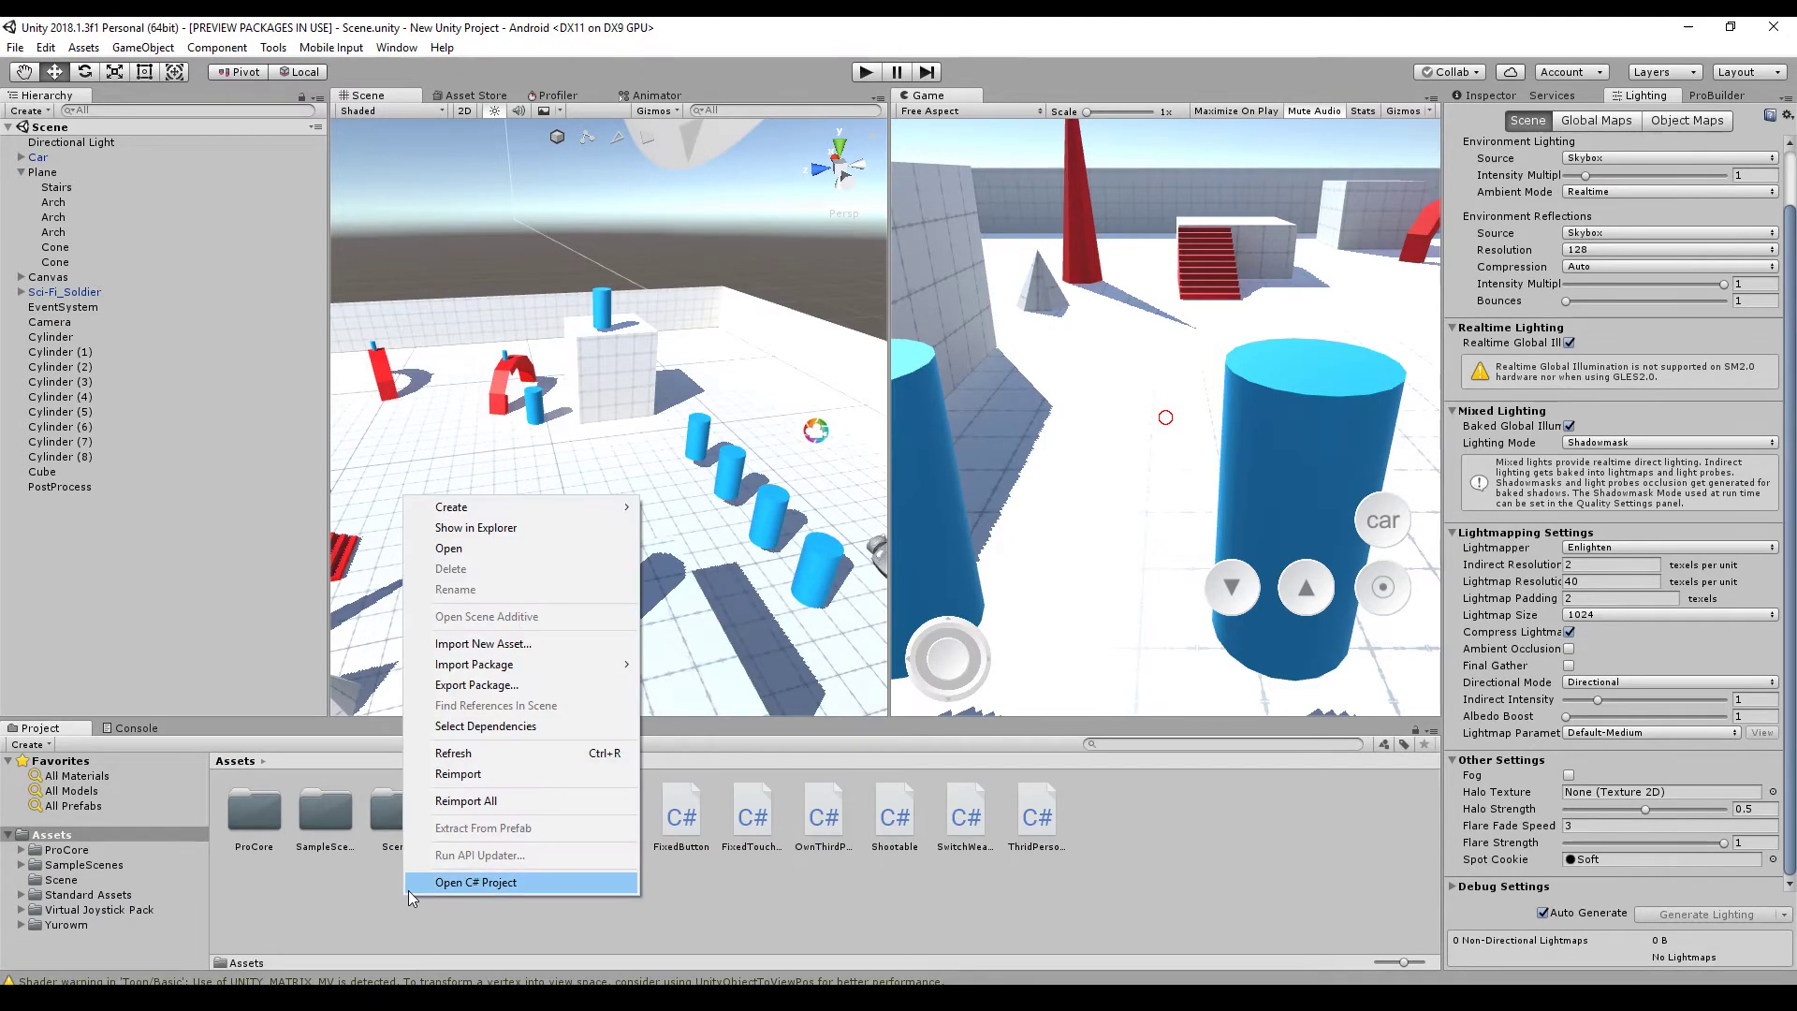
mouse_move(478, 510)
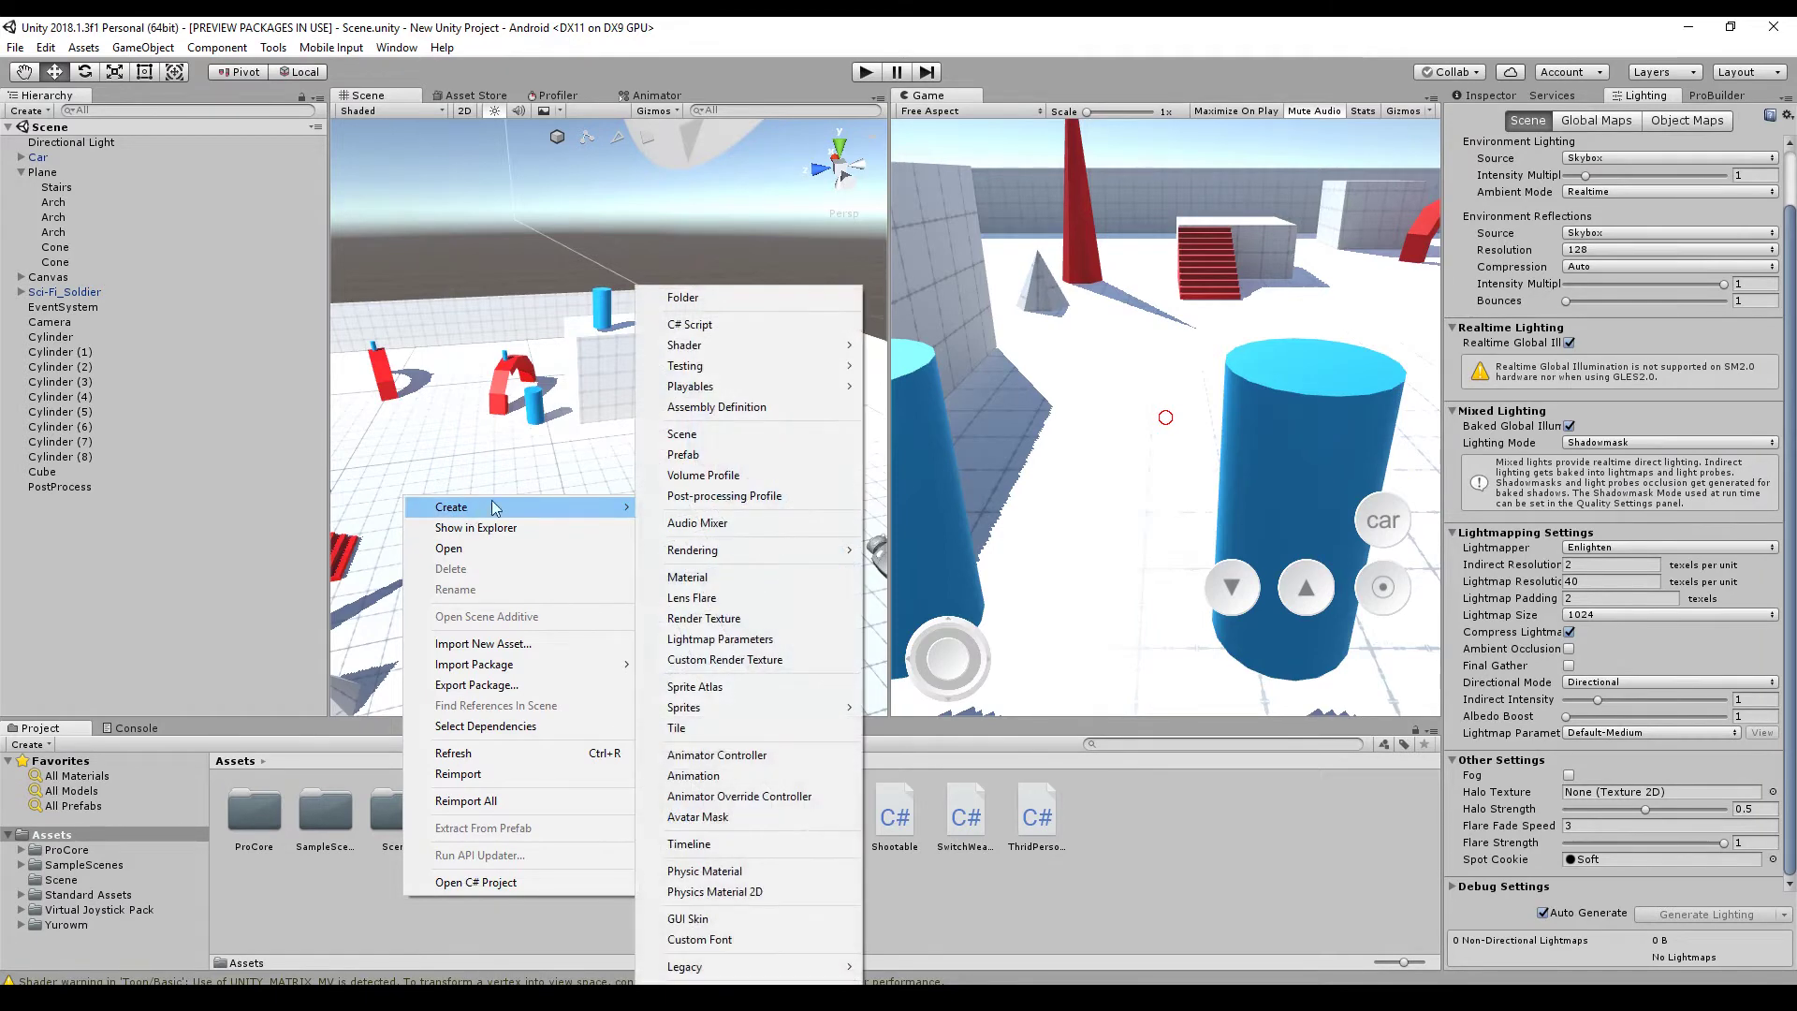
mouse_move(680, 559)
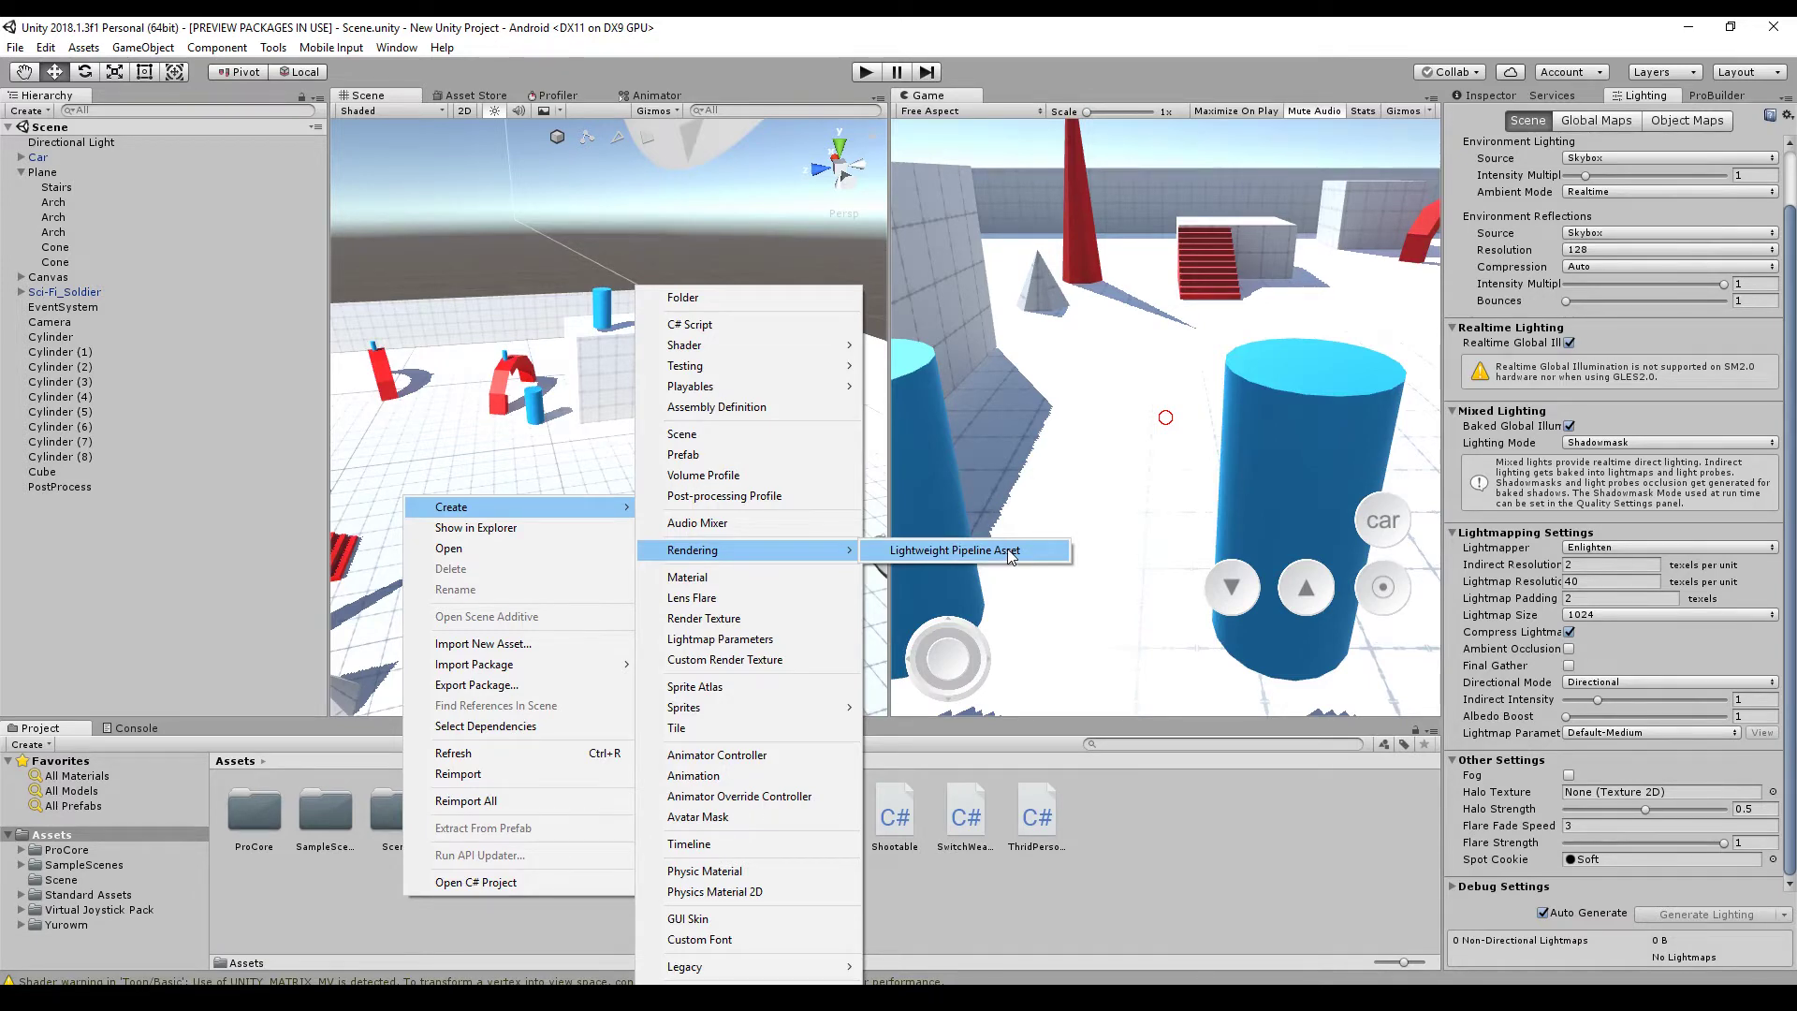
click(954, 551)
click(827, 827)
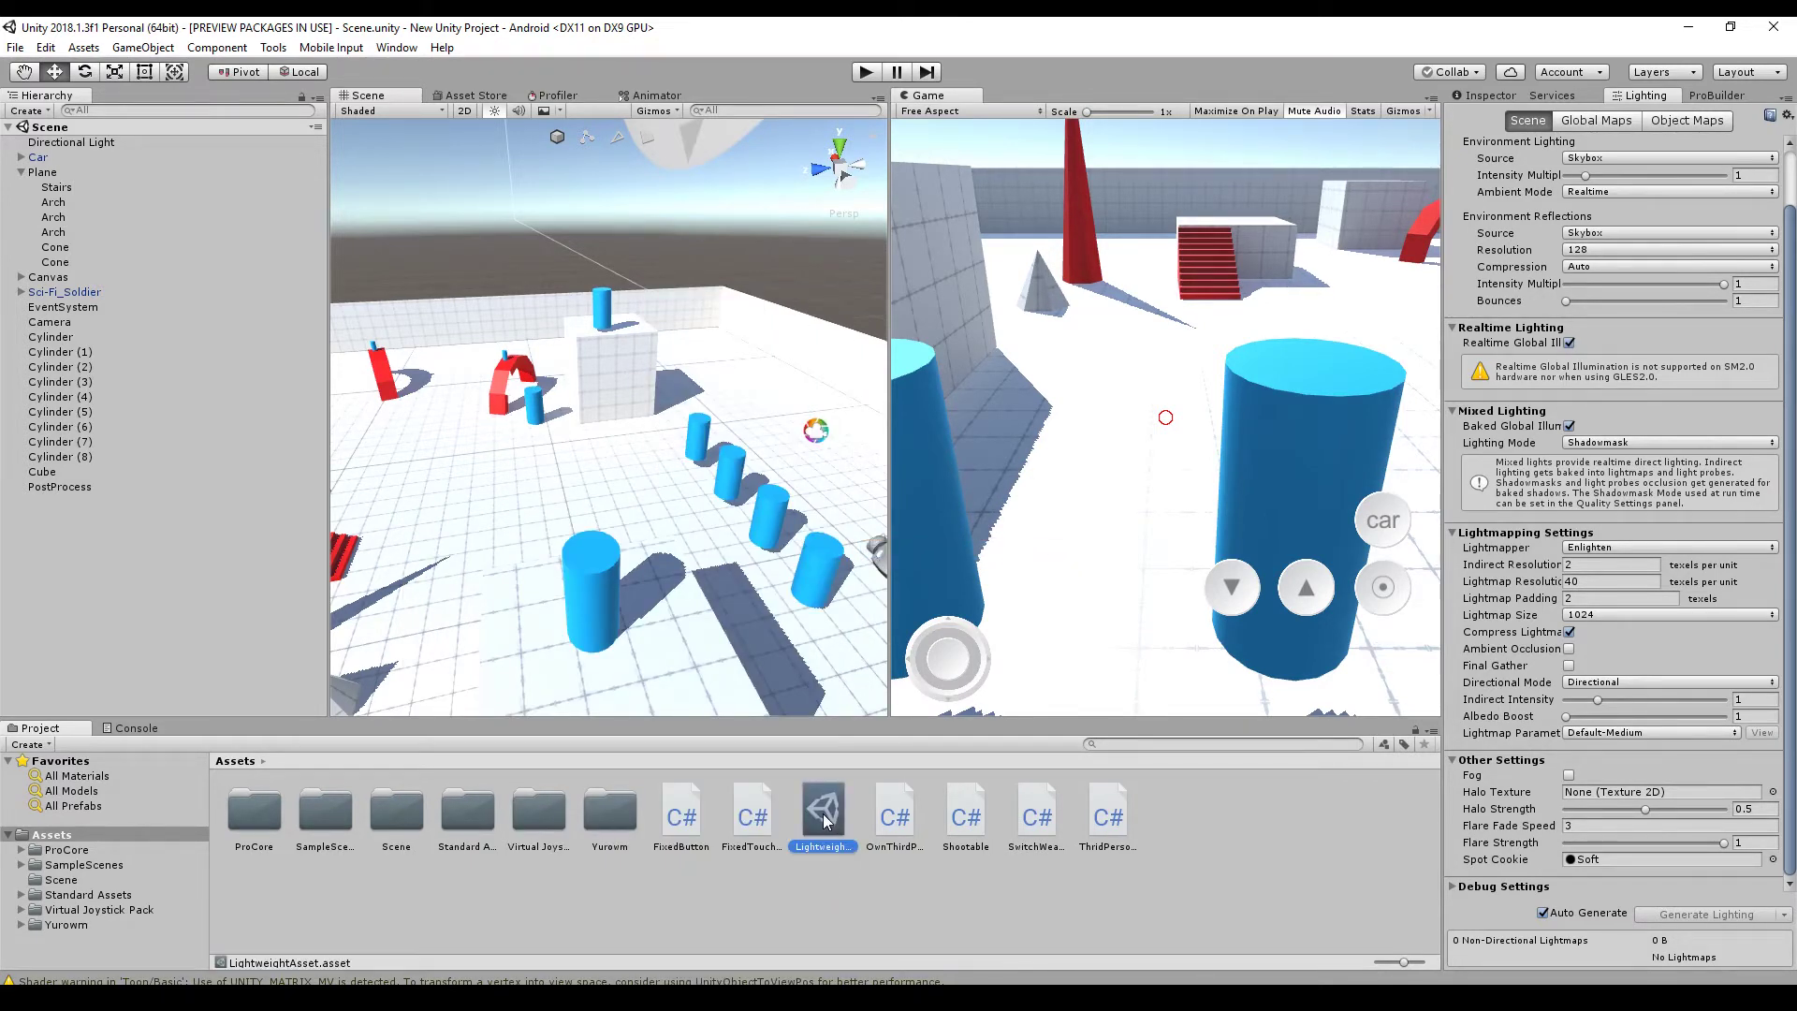
click(1487, 95)
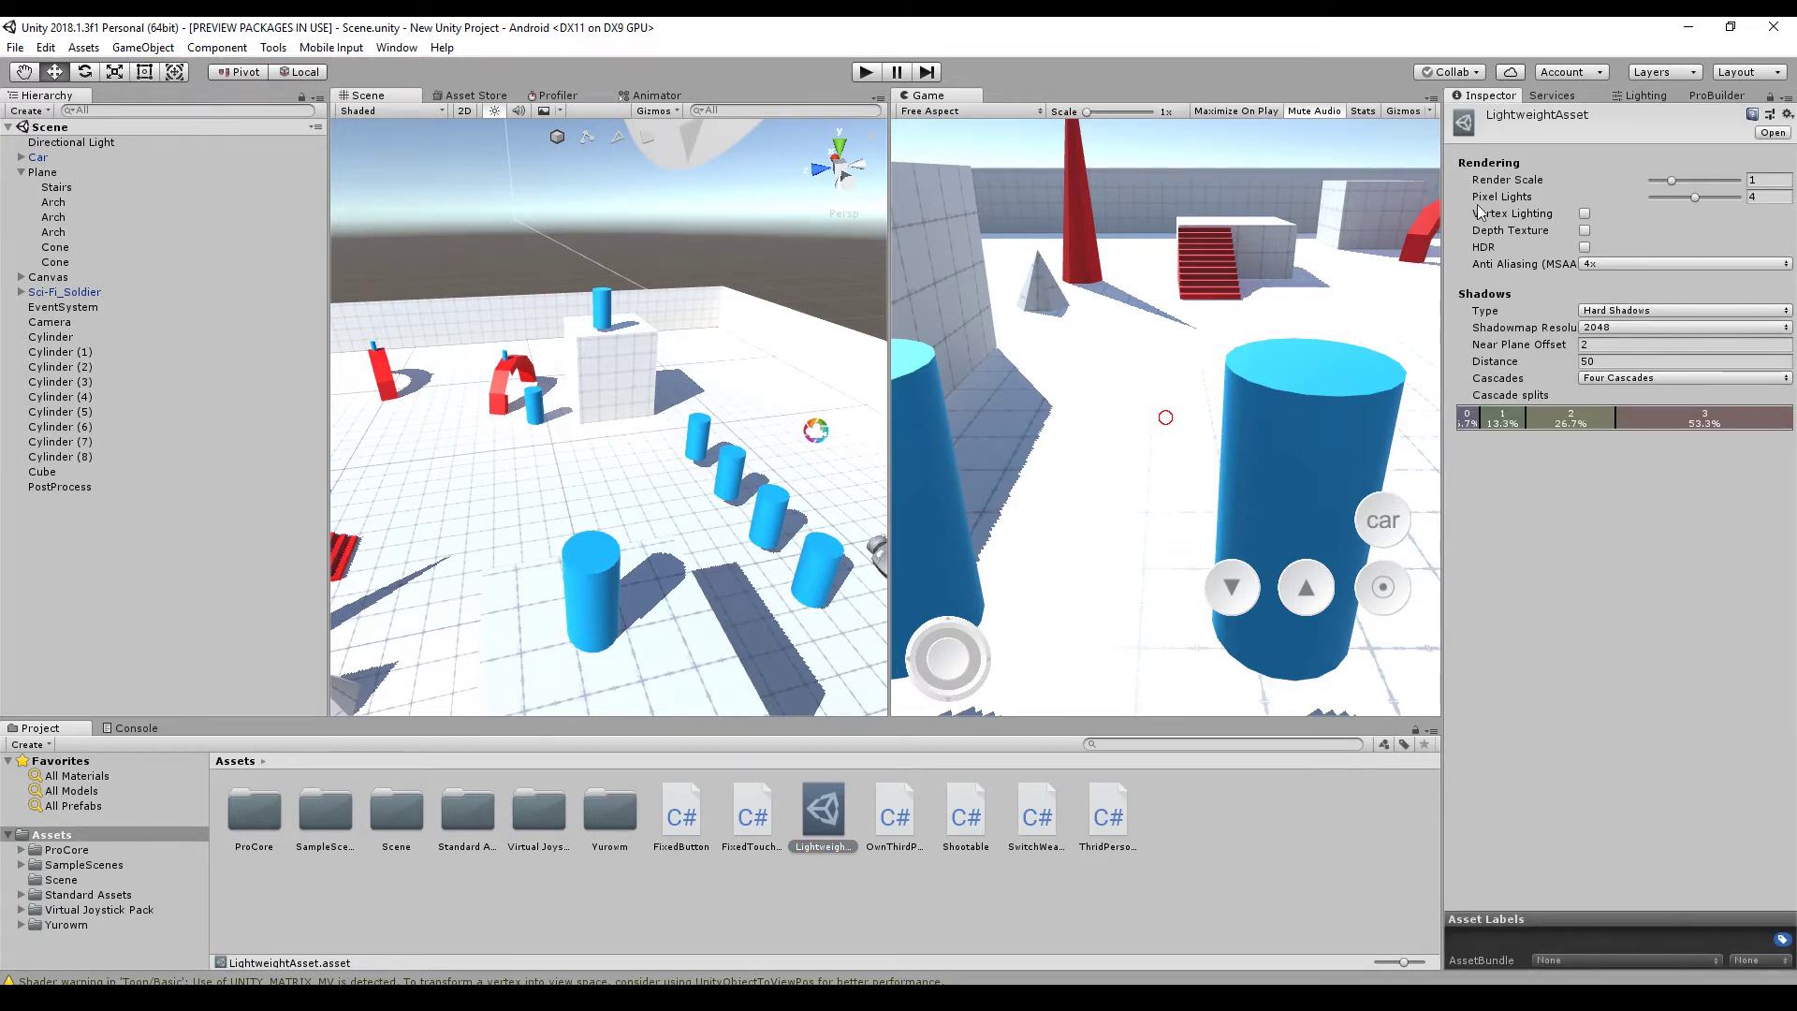
click(49, 49)
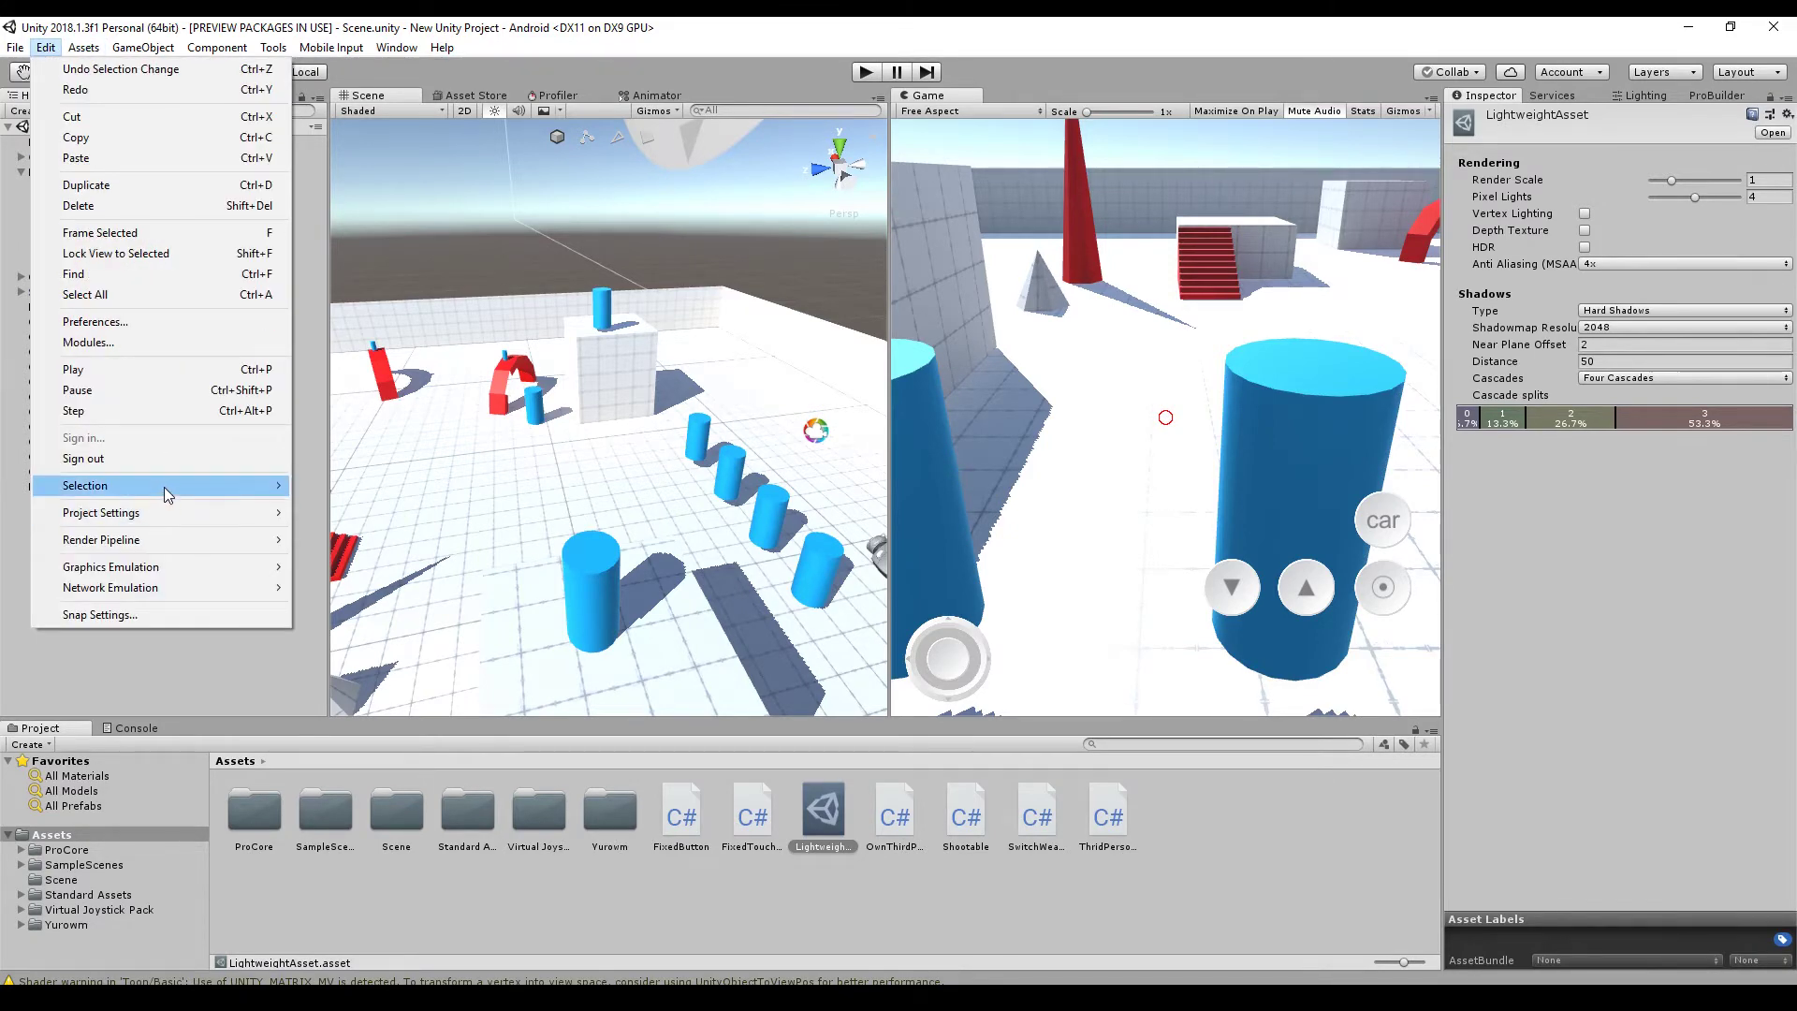
Set LightweightAsset as the Scriptable Render Pipeline in Graphics settings, leaving the plane magenta
mouse_move(165, 509)
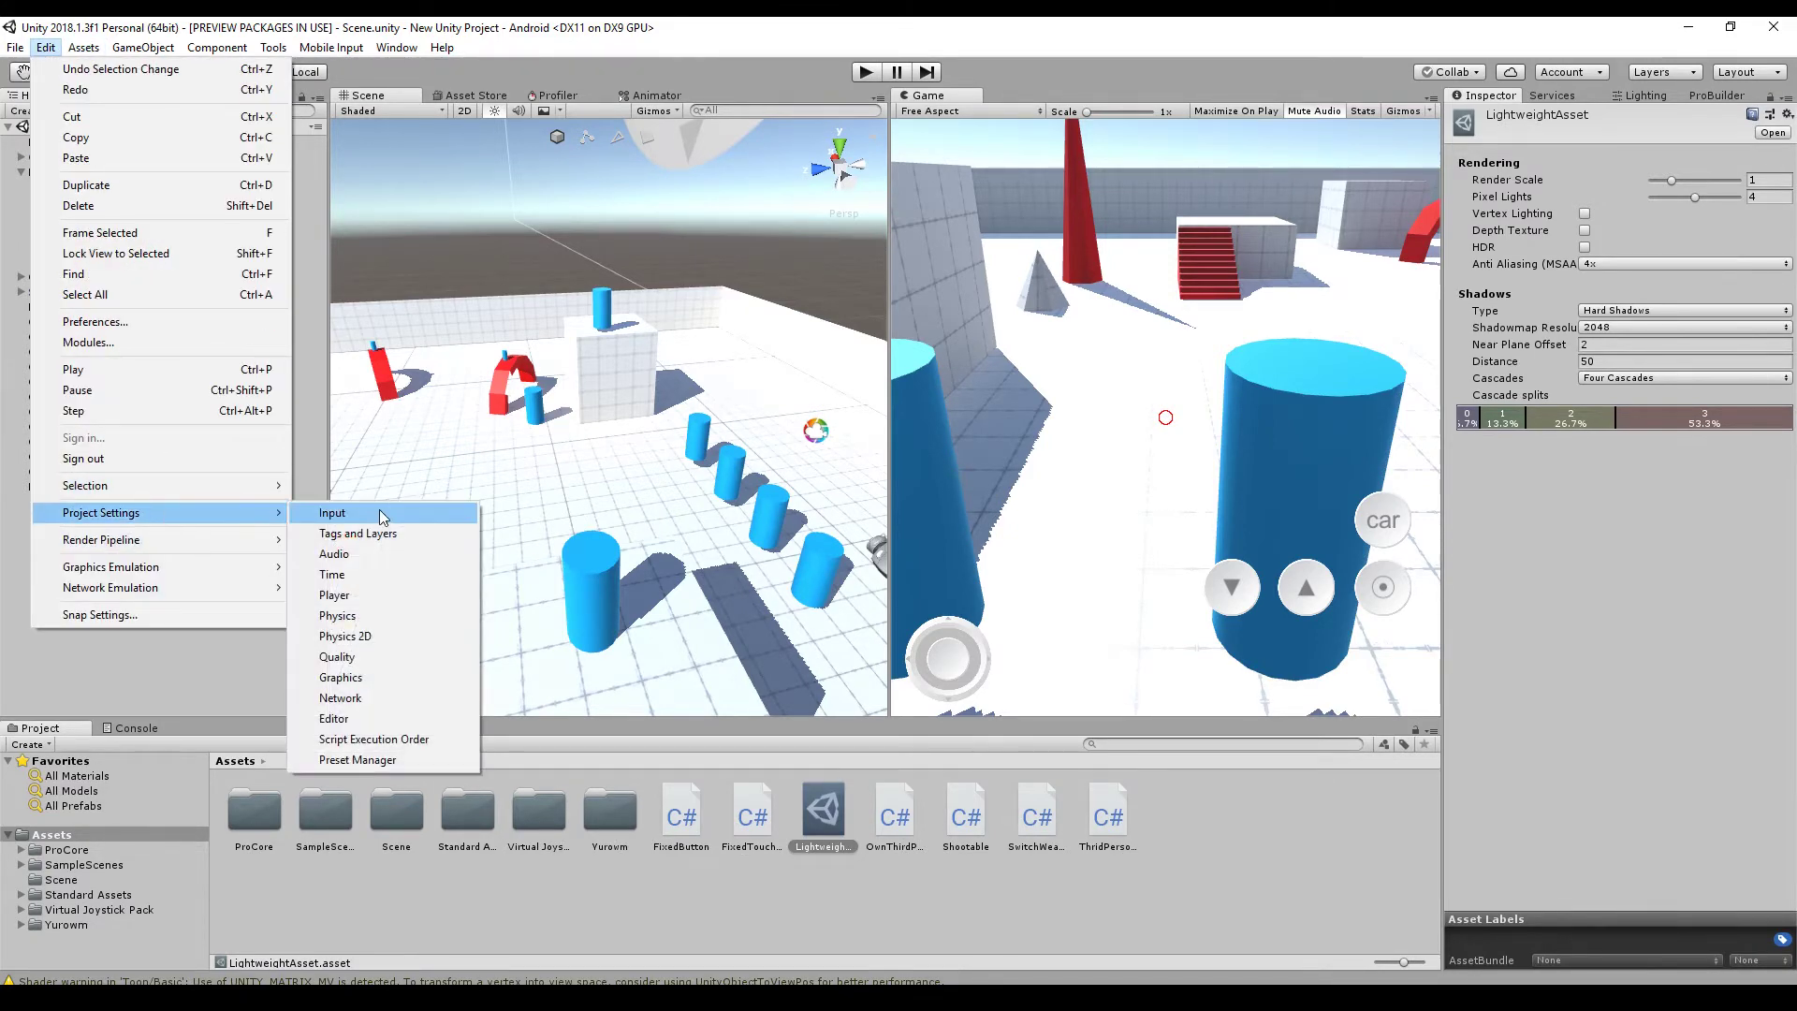
click(420, 674)
drag(823, 816, 1594, 180)
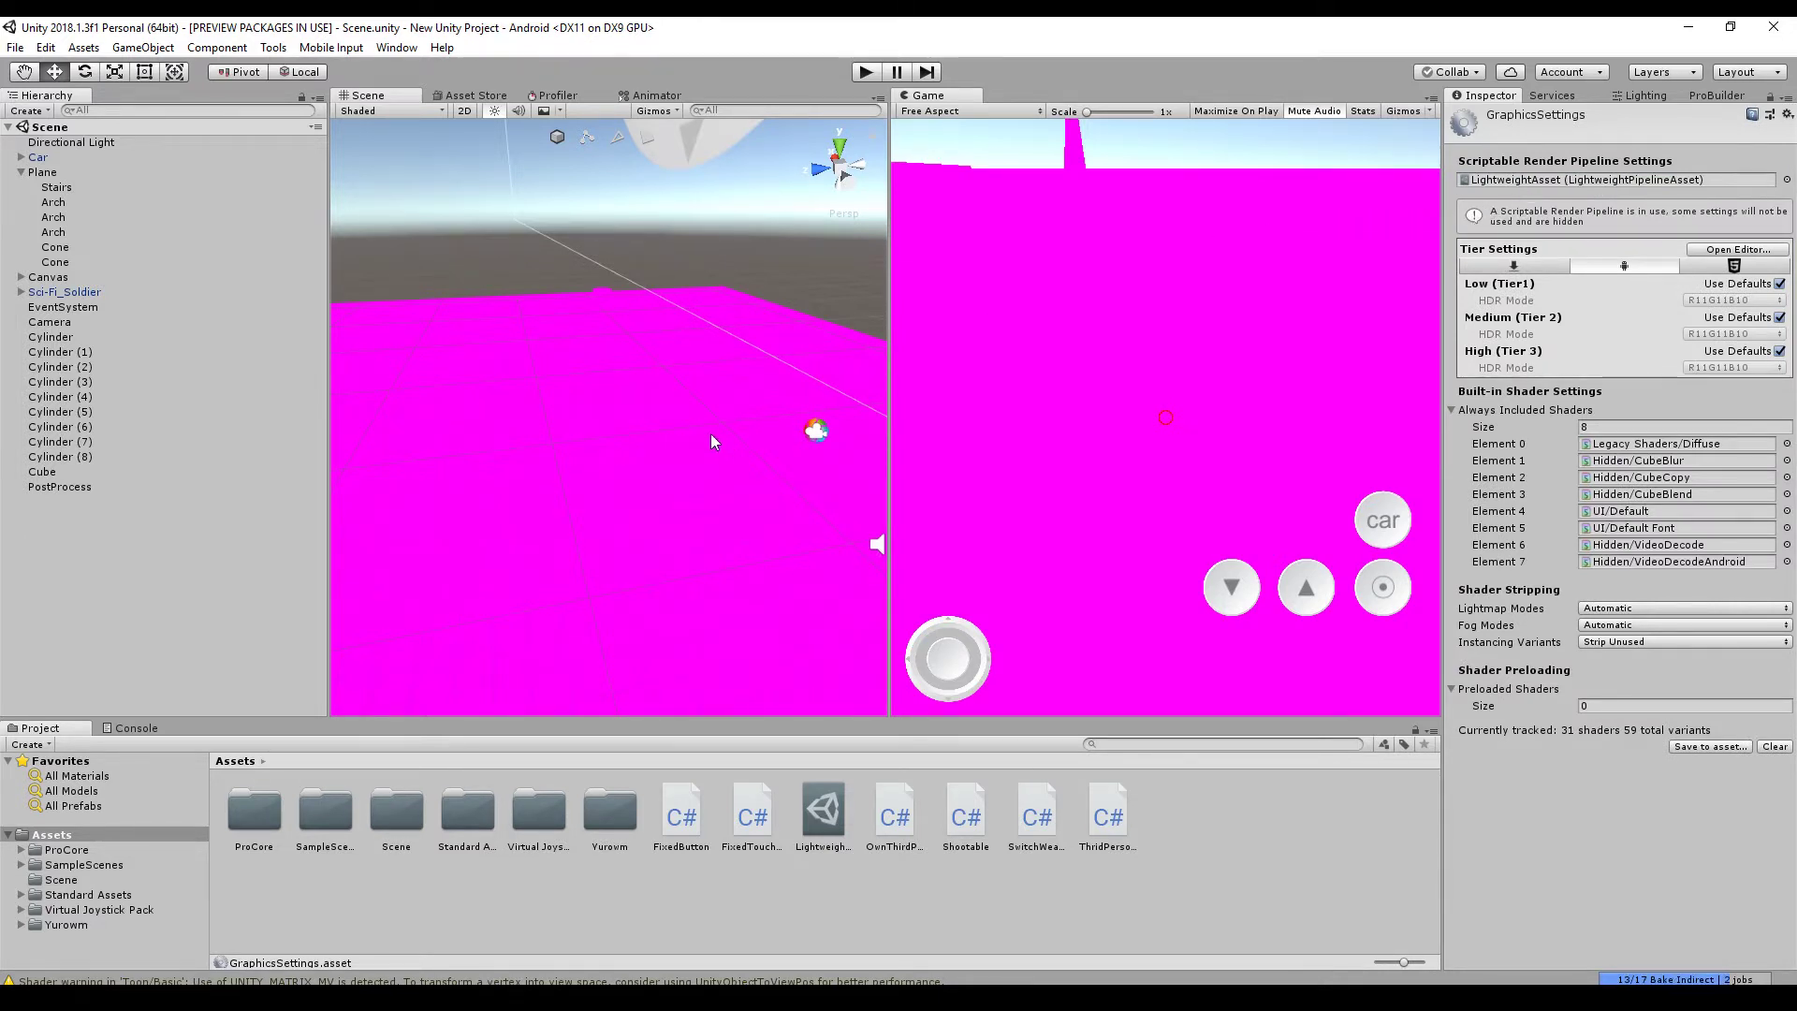
mouse_move(710, 442)
alt+mouse_down()
mouse_move(623, 517)
mouse_move(629, 309)
mouse_move(632, 391)
mouse_move(698, 422)
alt+mouse_up()
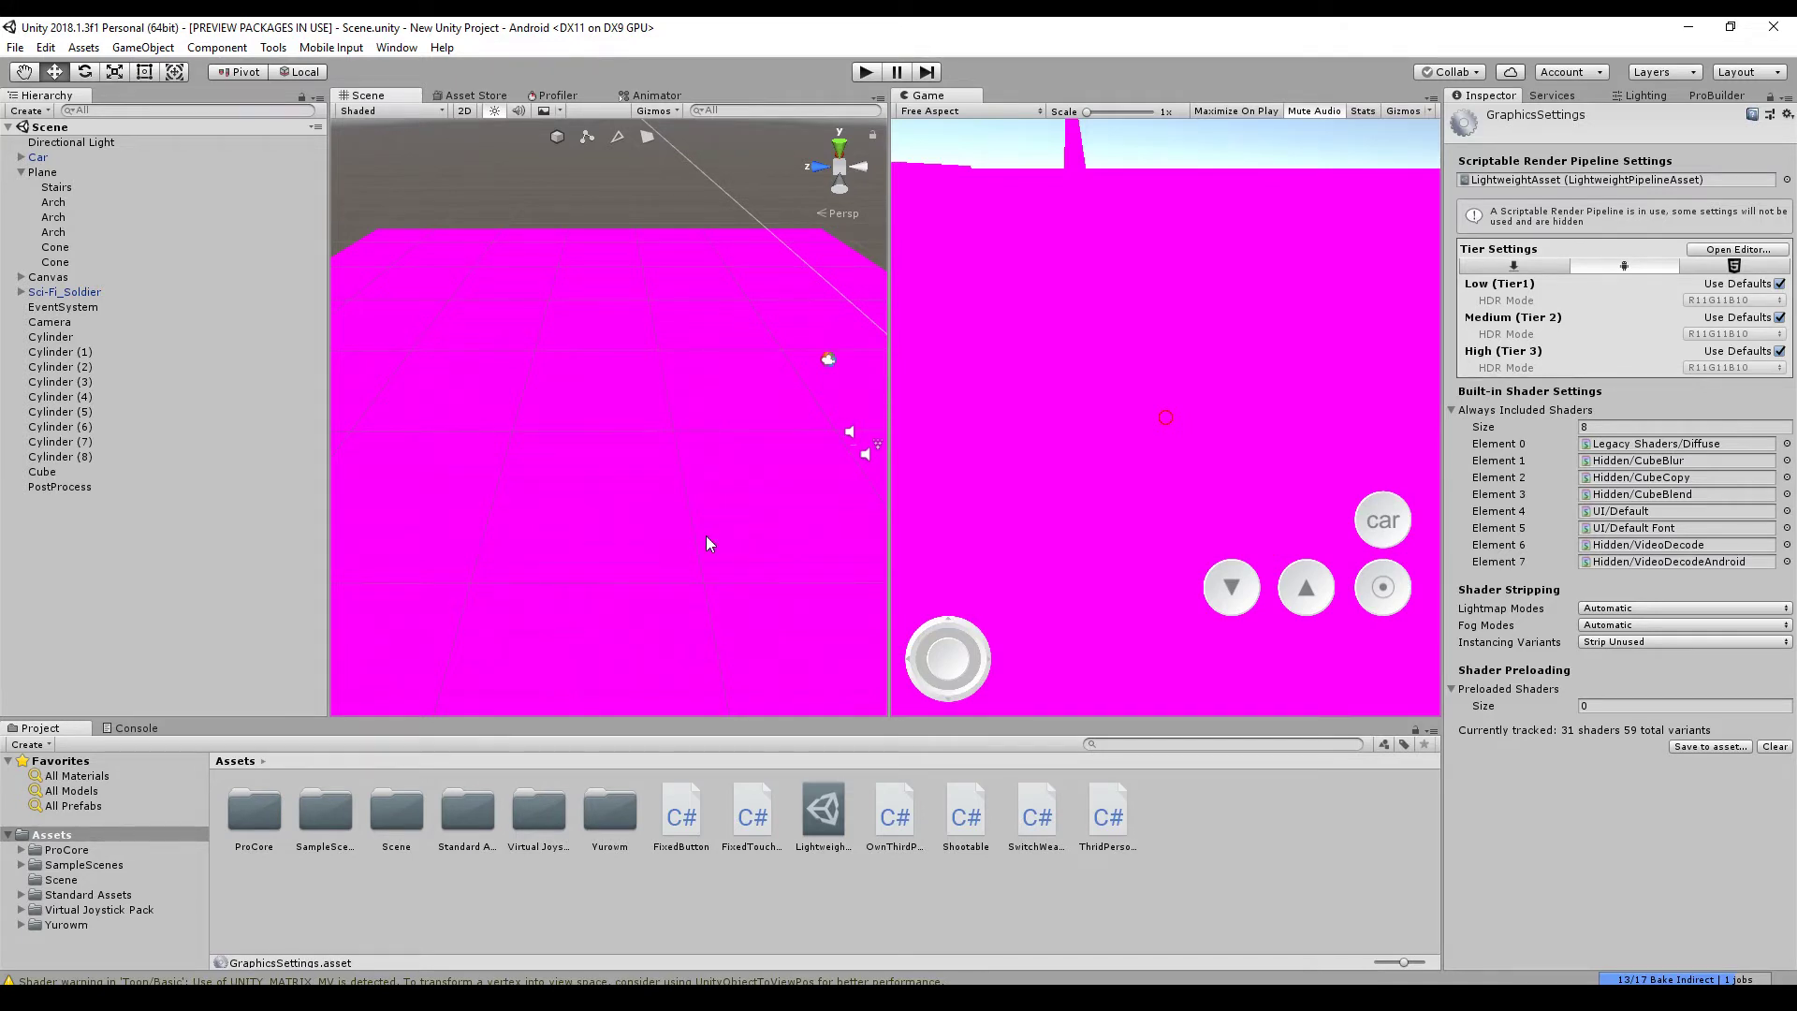
Run Render Pipeline > Upgrade Project Materials to LightWeight Materials and confirm Proceed
click(52, 48)
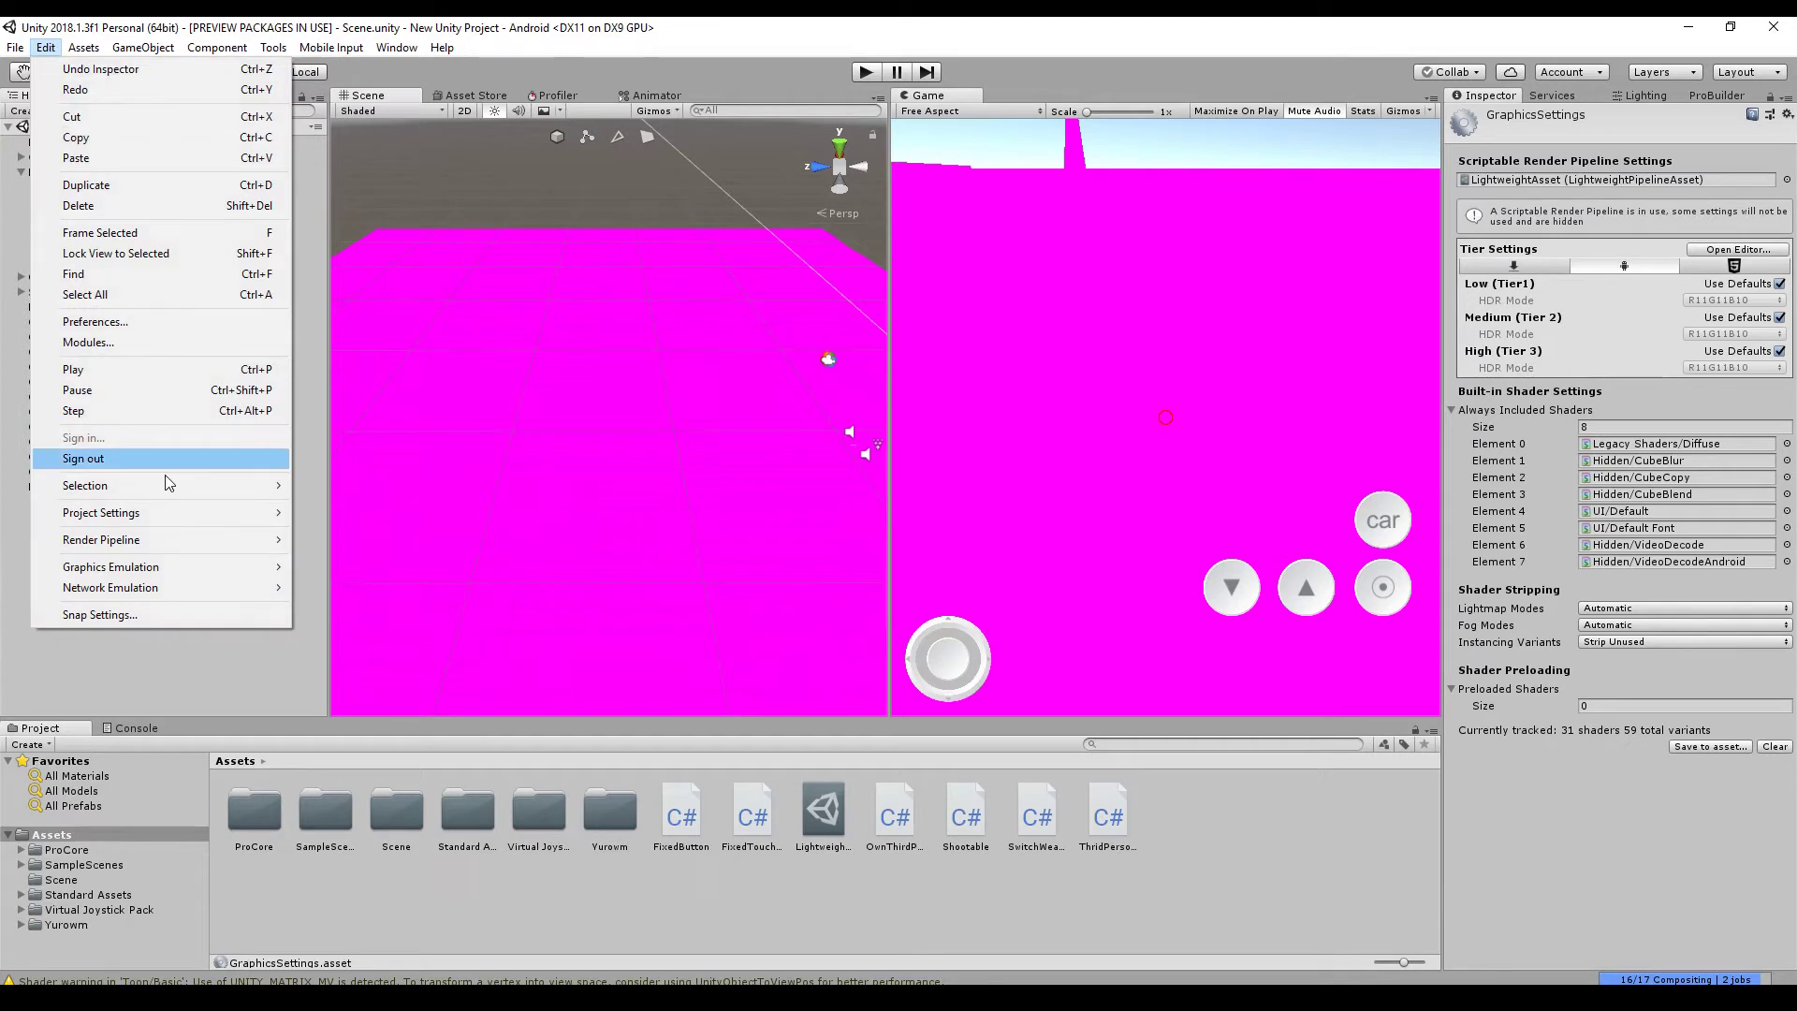
mouse_move(189, 549)
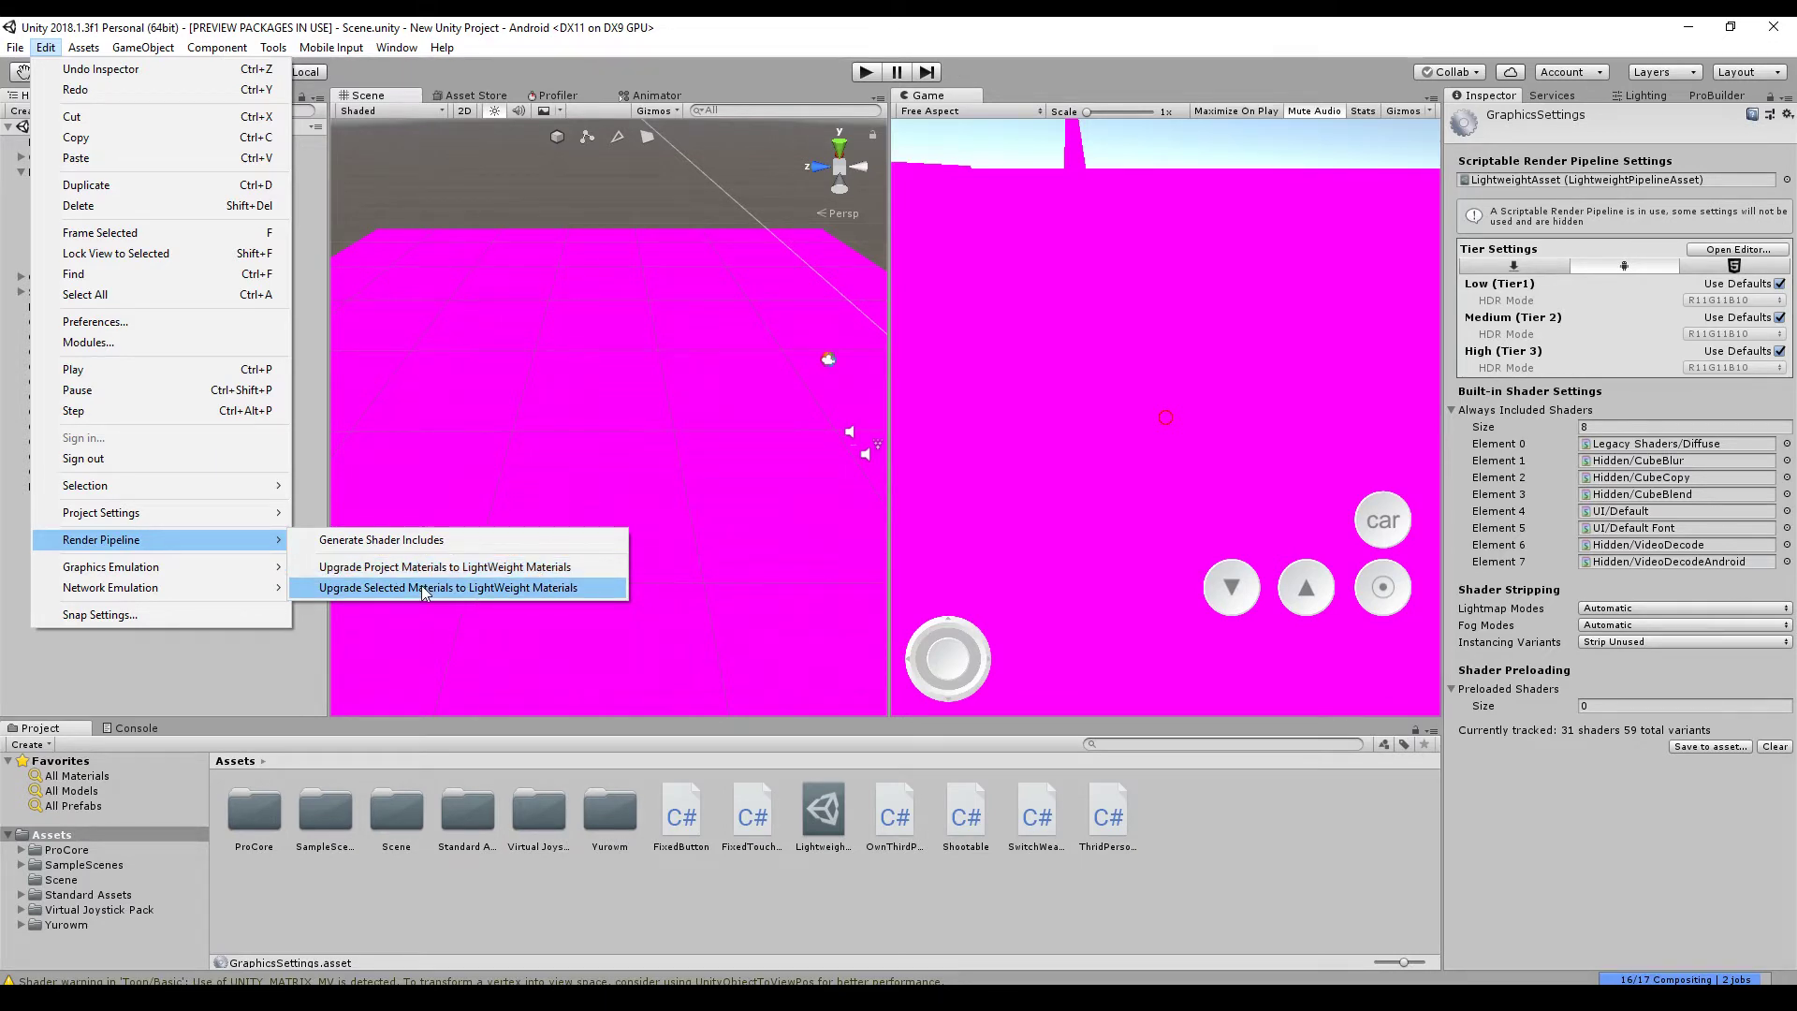
click(561, 567)
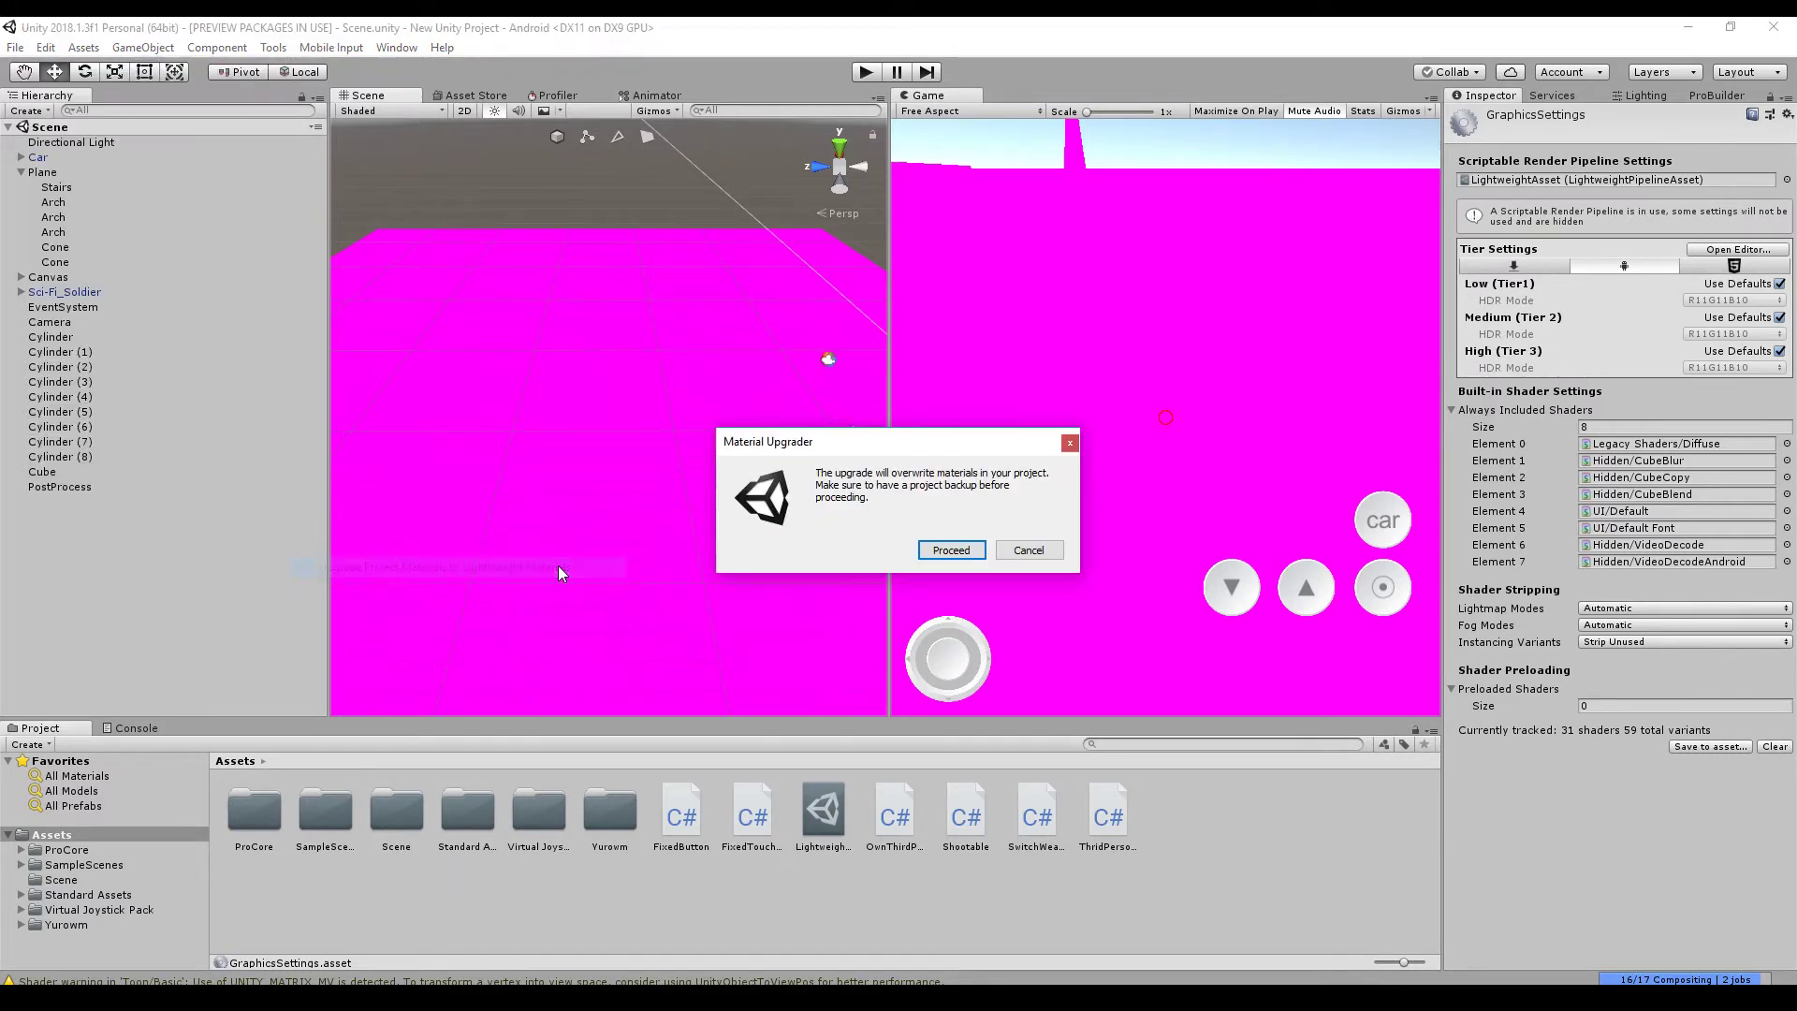
click(951, 550)
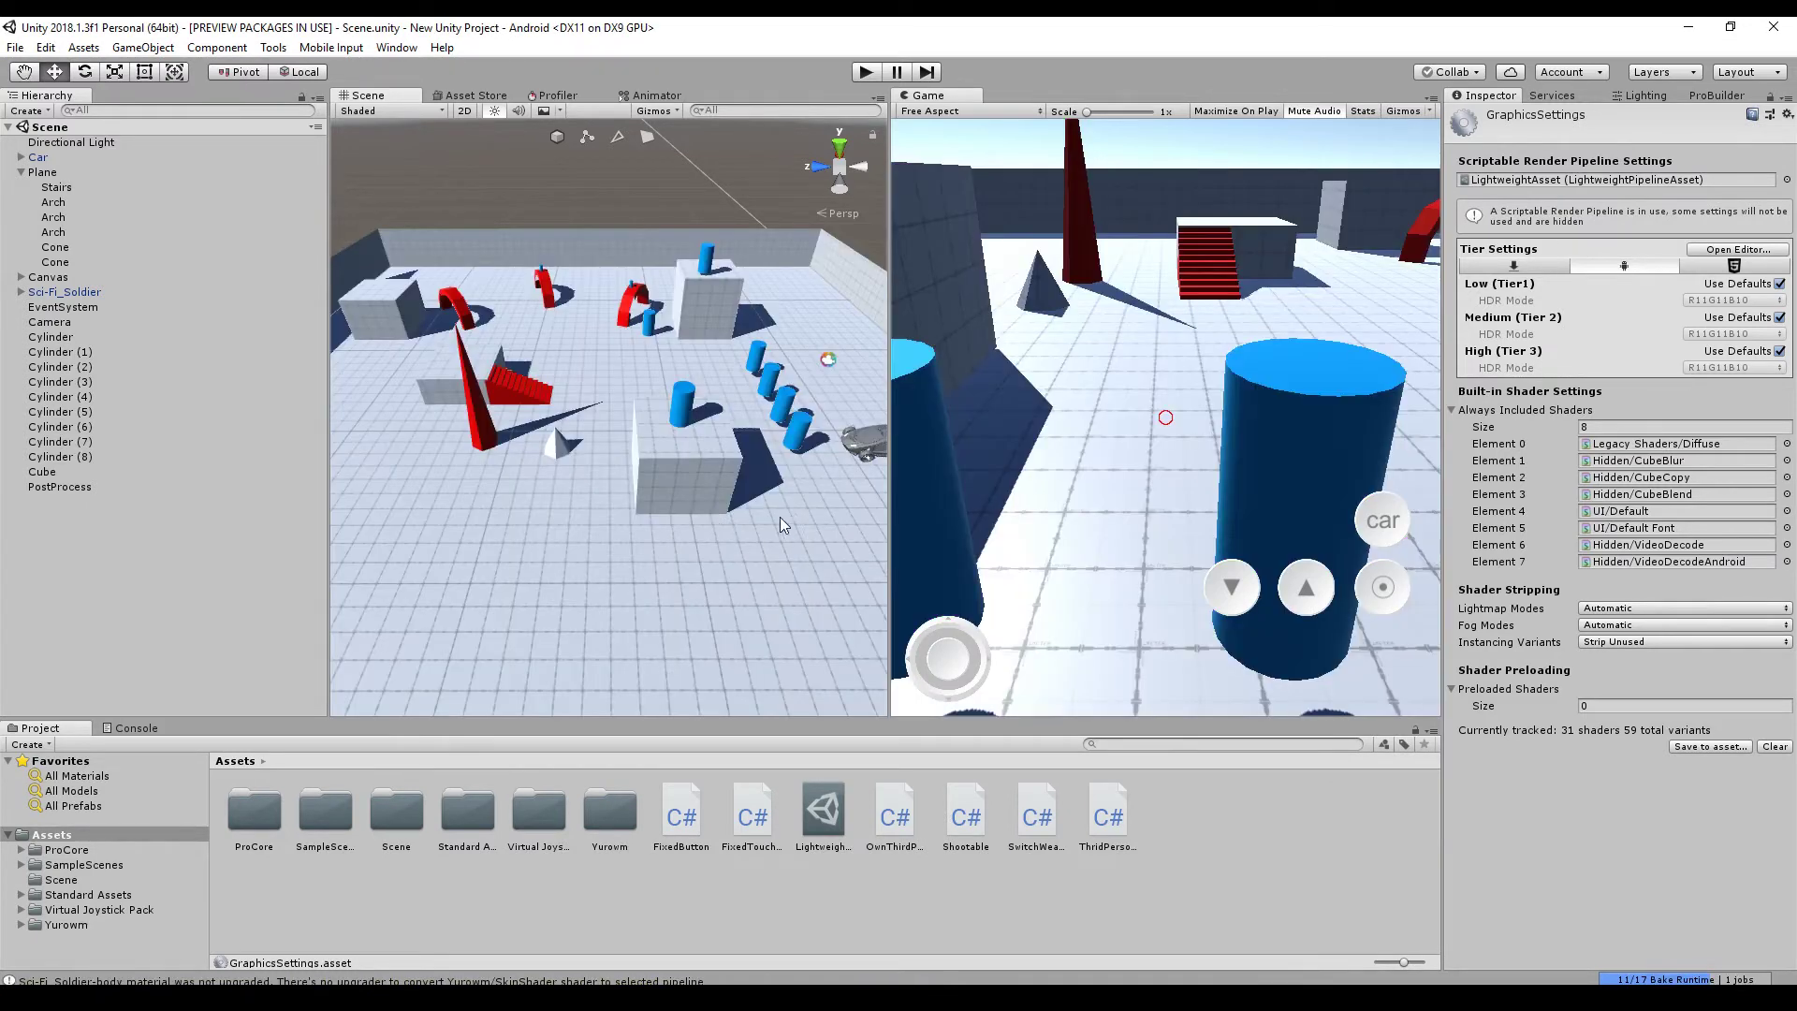
Select the Sci-Fi_Soldier's Soldier mesh and bring up its body material's Shader choices
right_drag(710, 530, 795, 365)
right_drag(1023, 285, 575, 386)
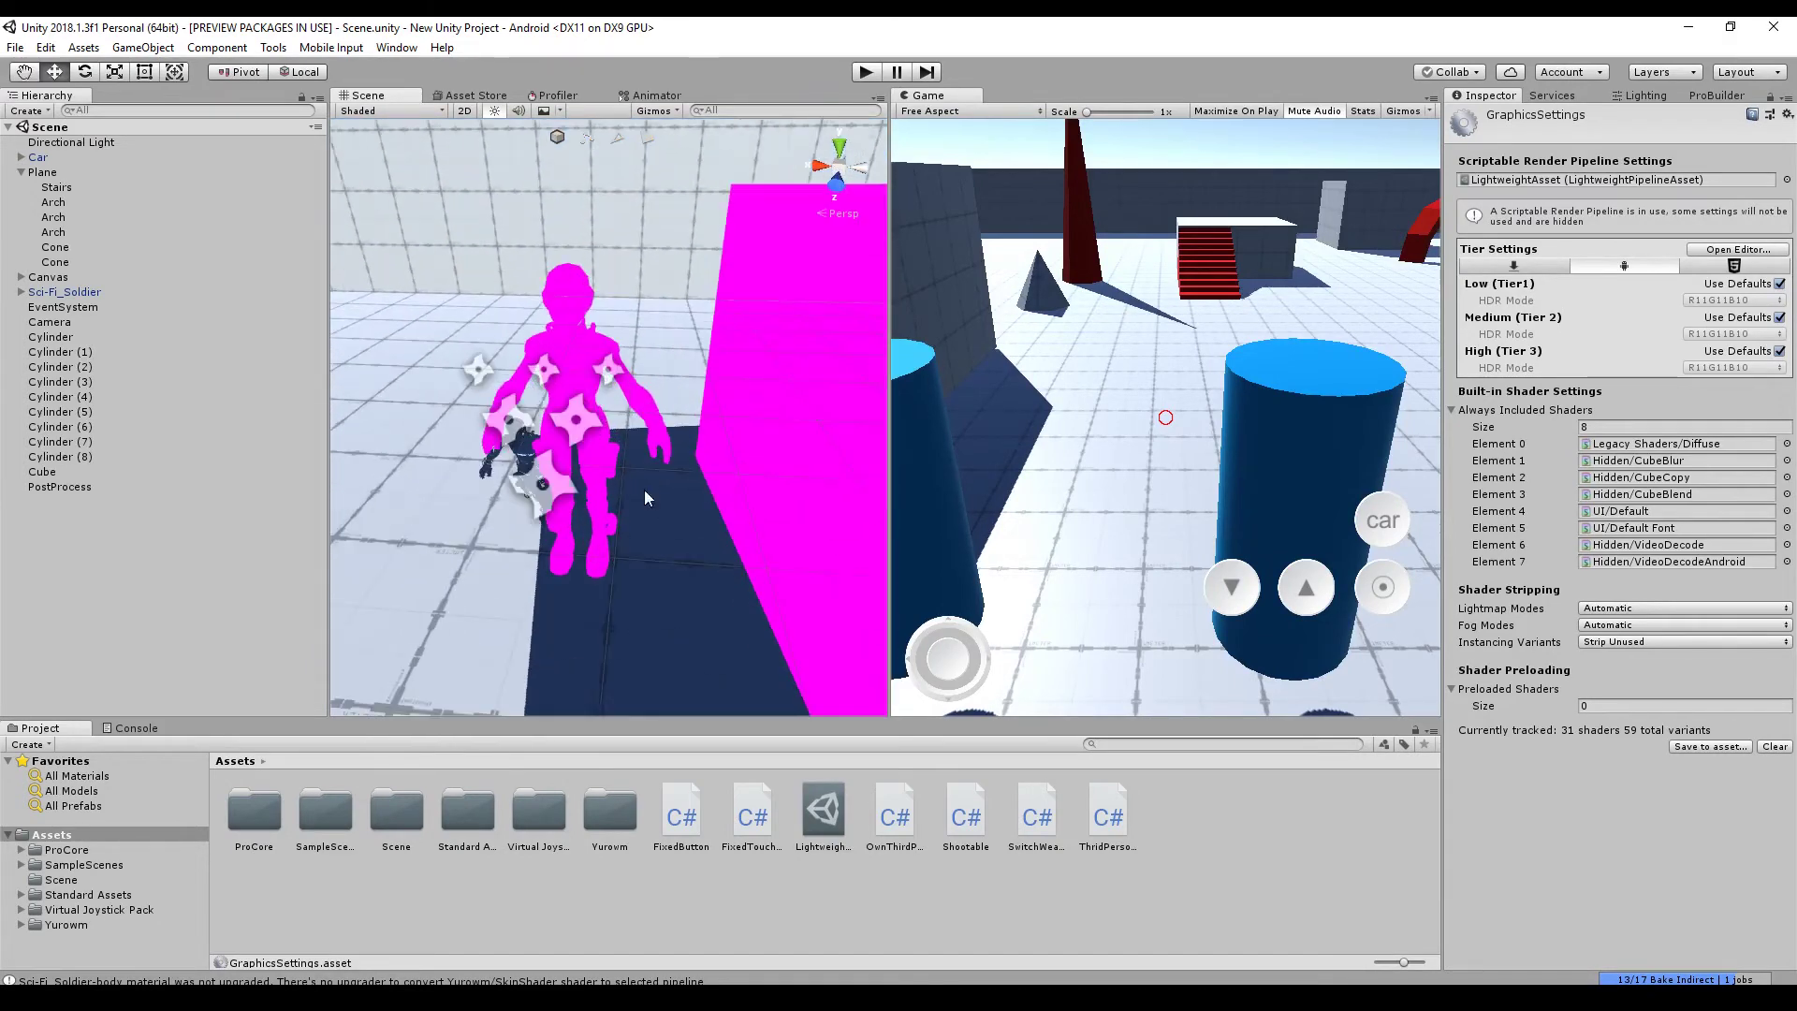
click(576, 385)
click(580, 352)
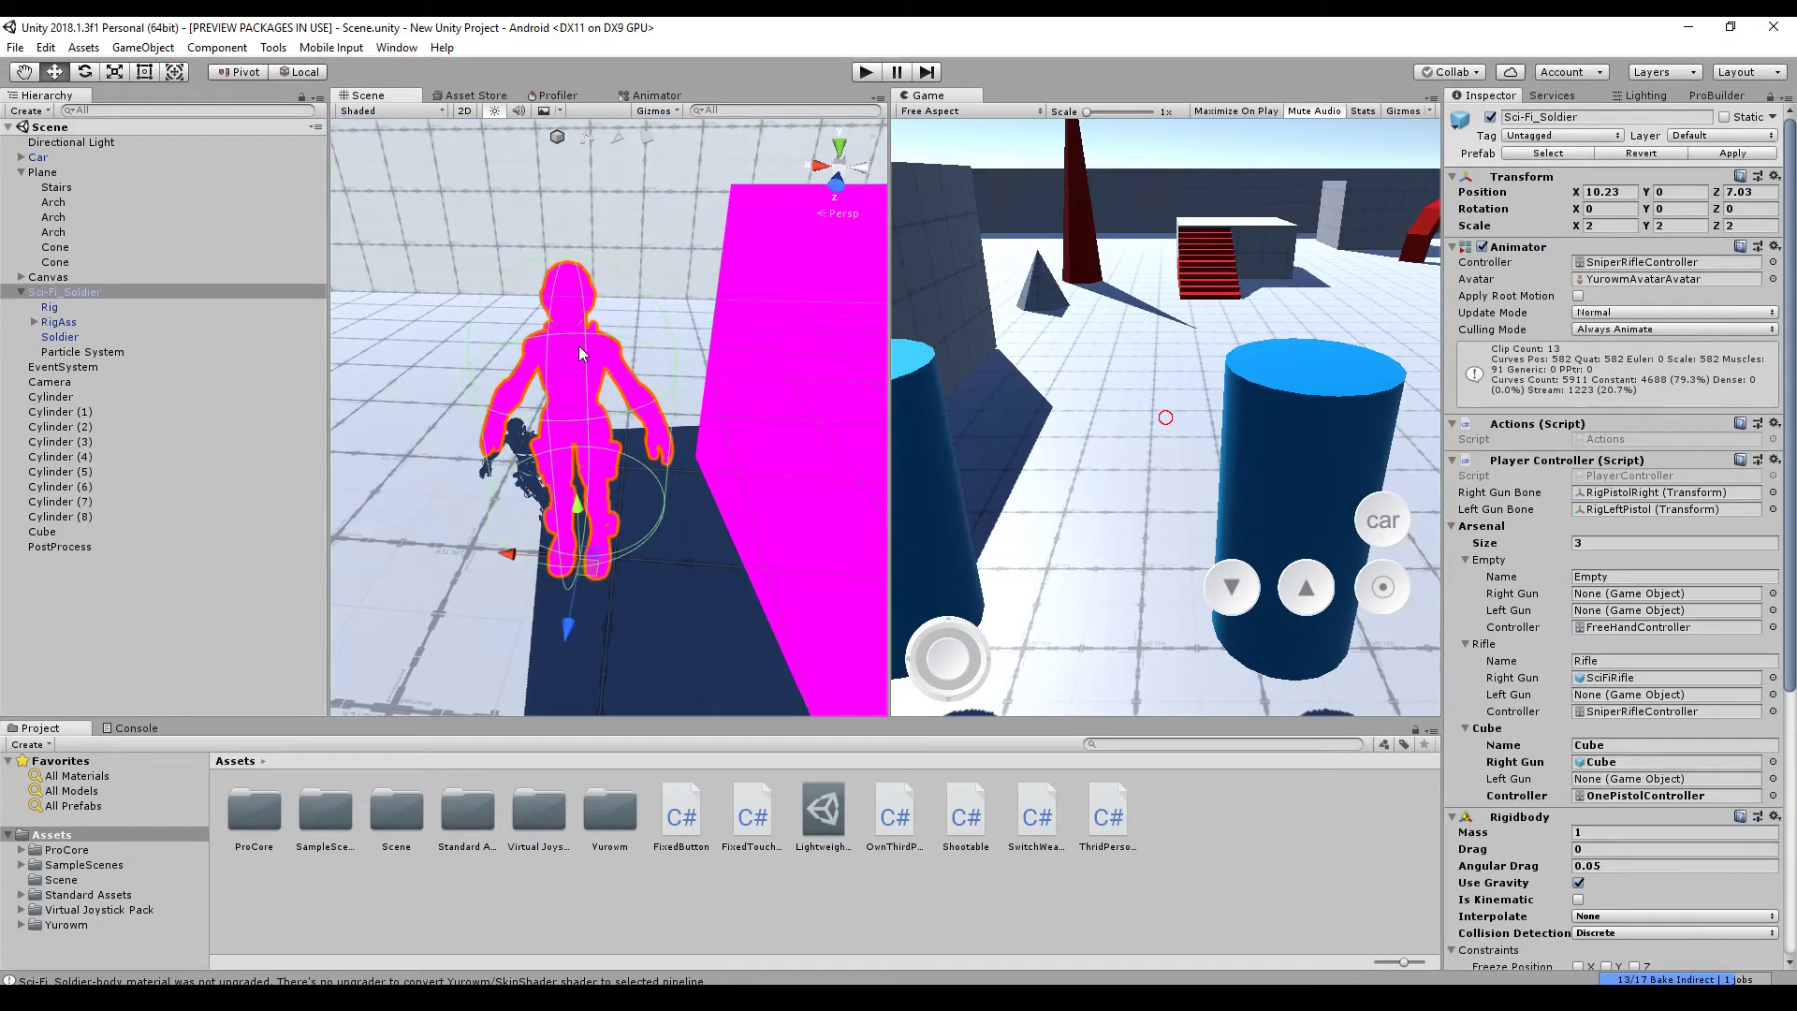
scroll(1654, 503, down, 7)
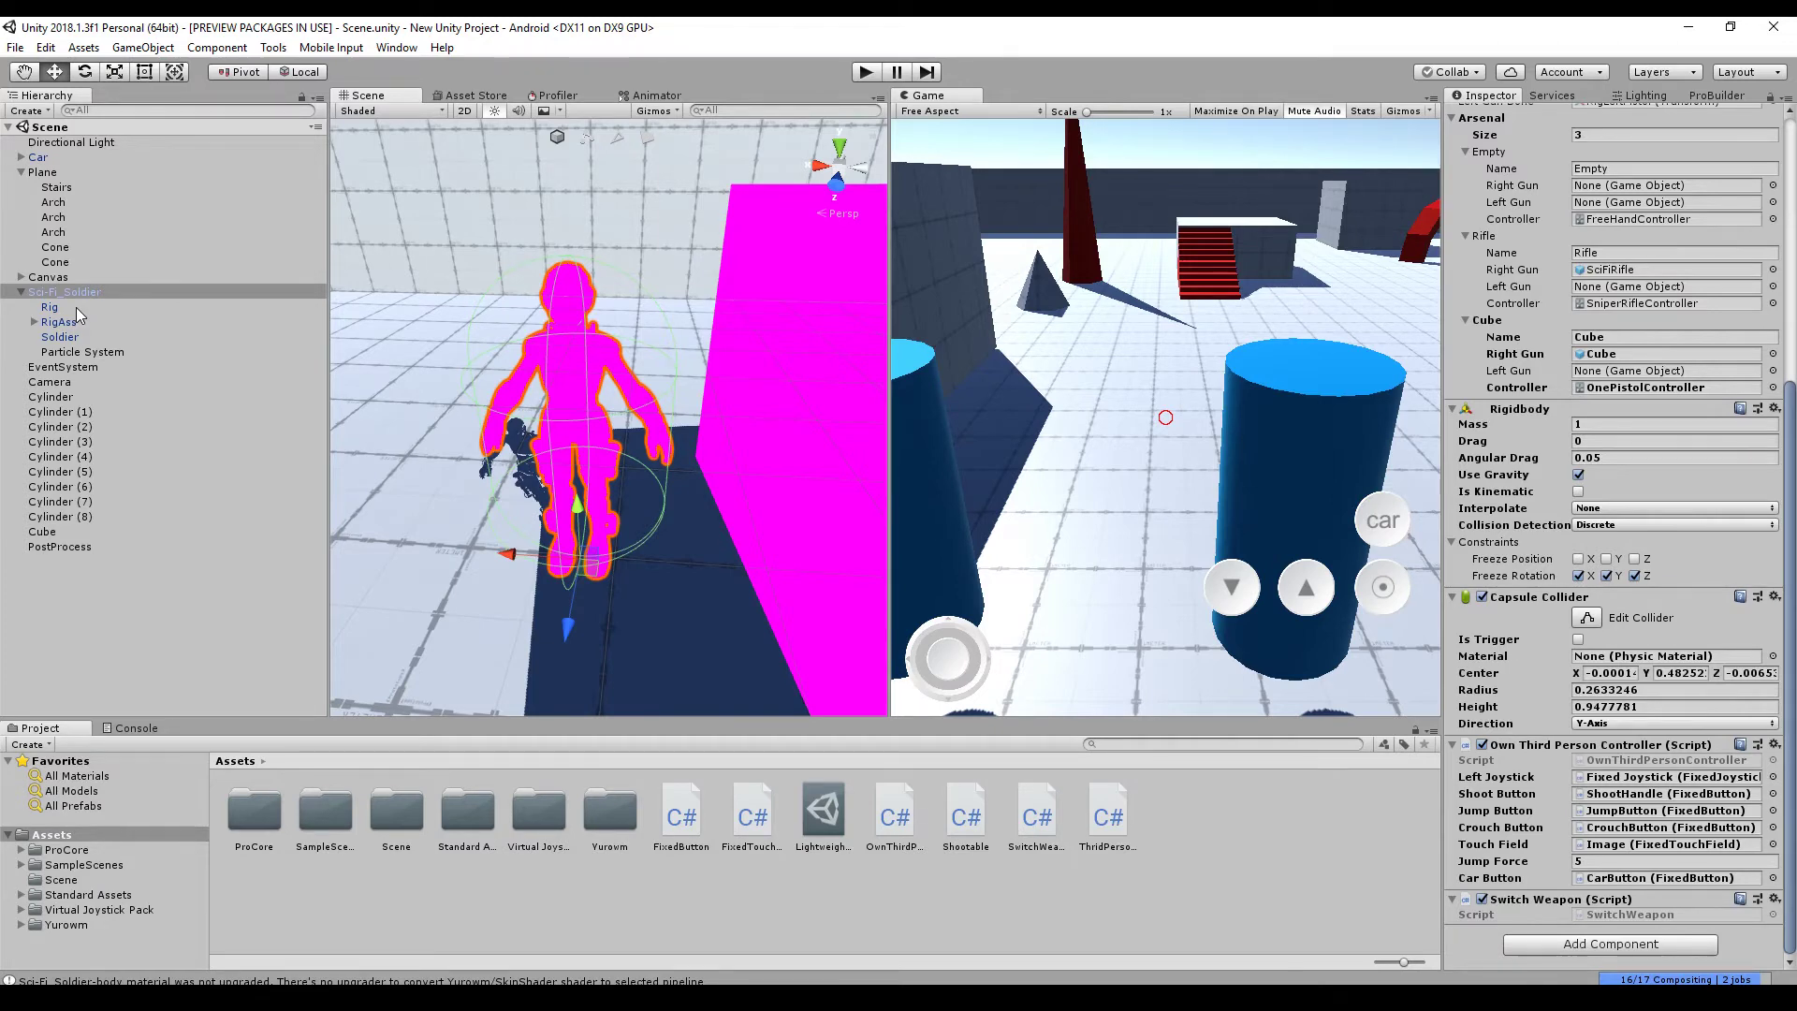
click(60, 337)
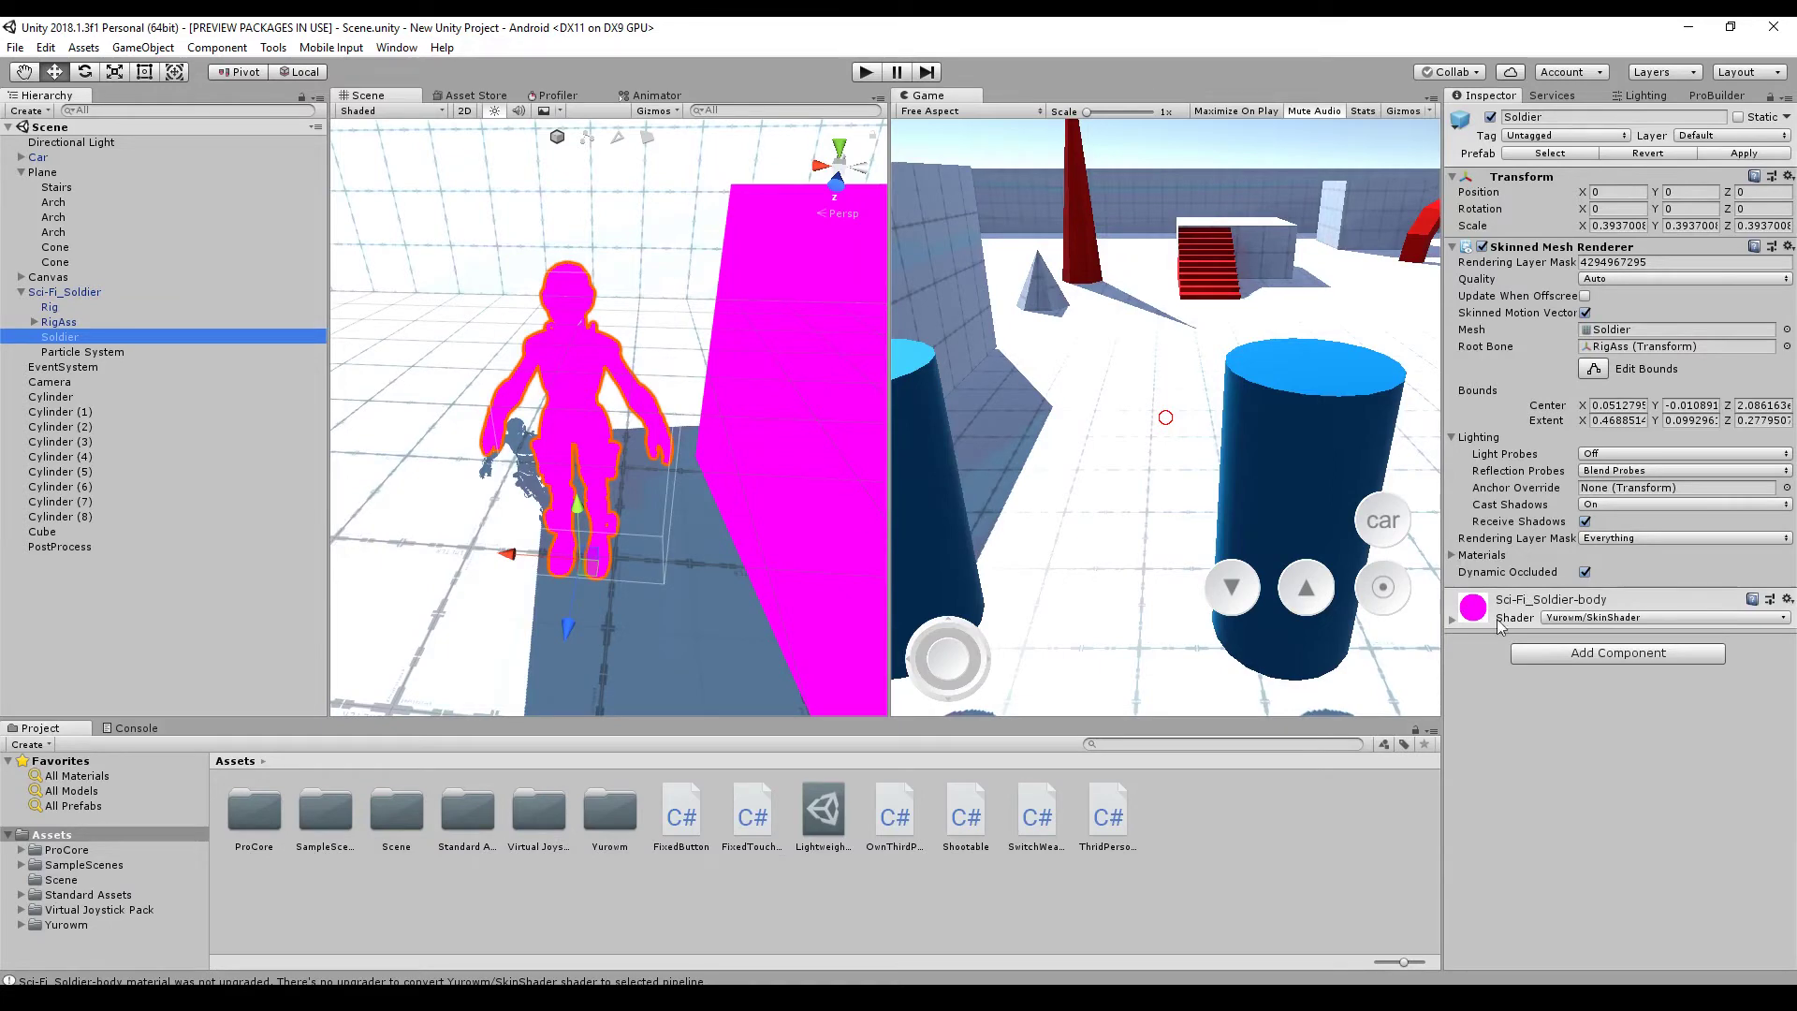
click(1592, 618)
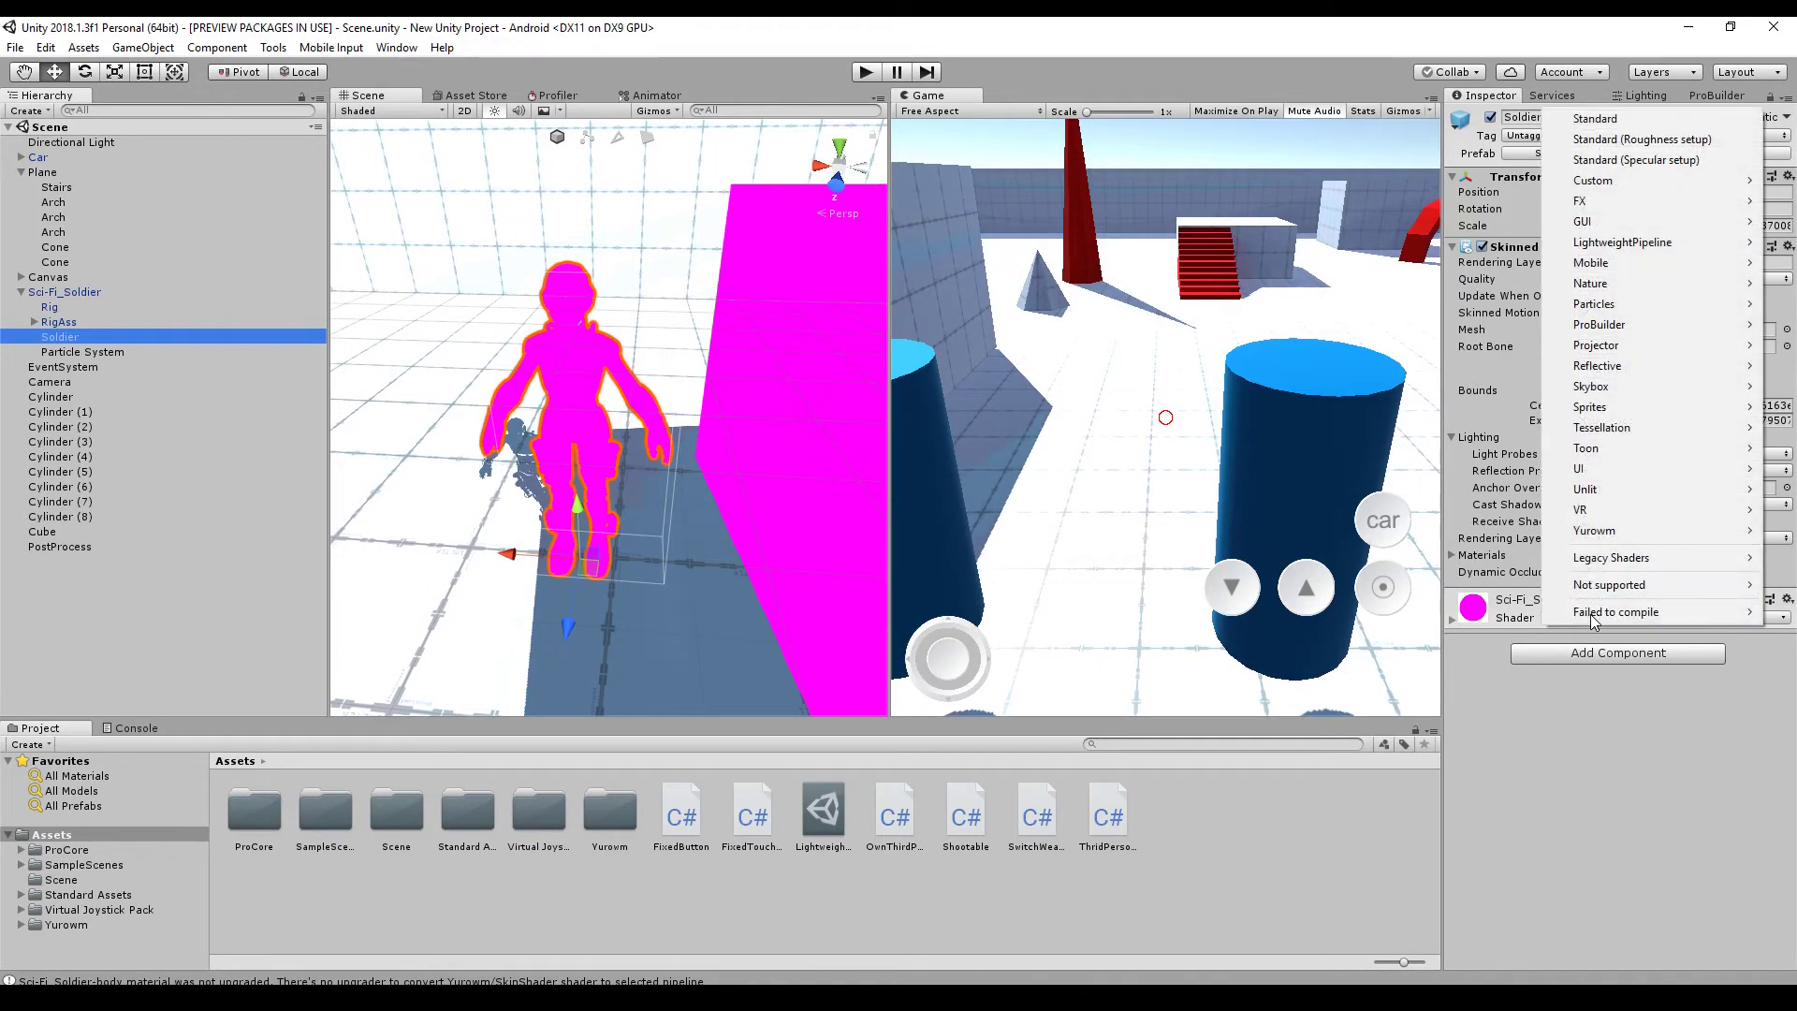
Set the Sci-Fi_Soldier-body shader to LightweightPipeline > Standard (Physically Based)
mouse_move(1594, 536)
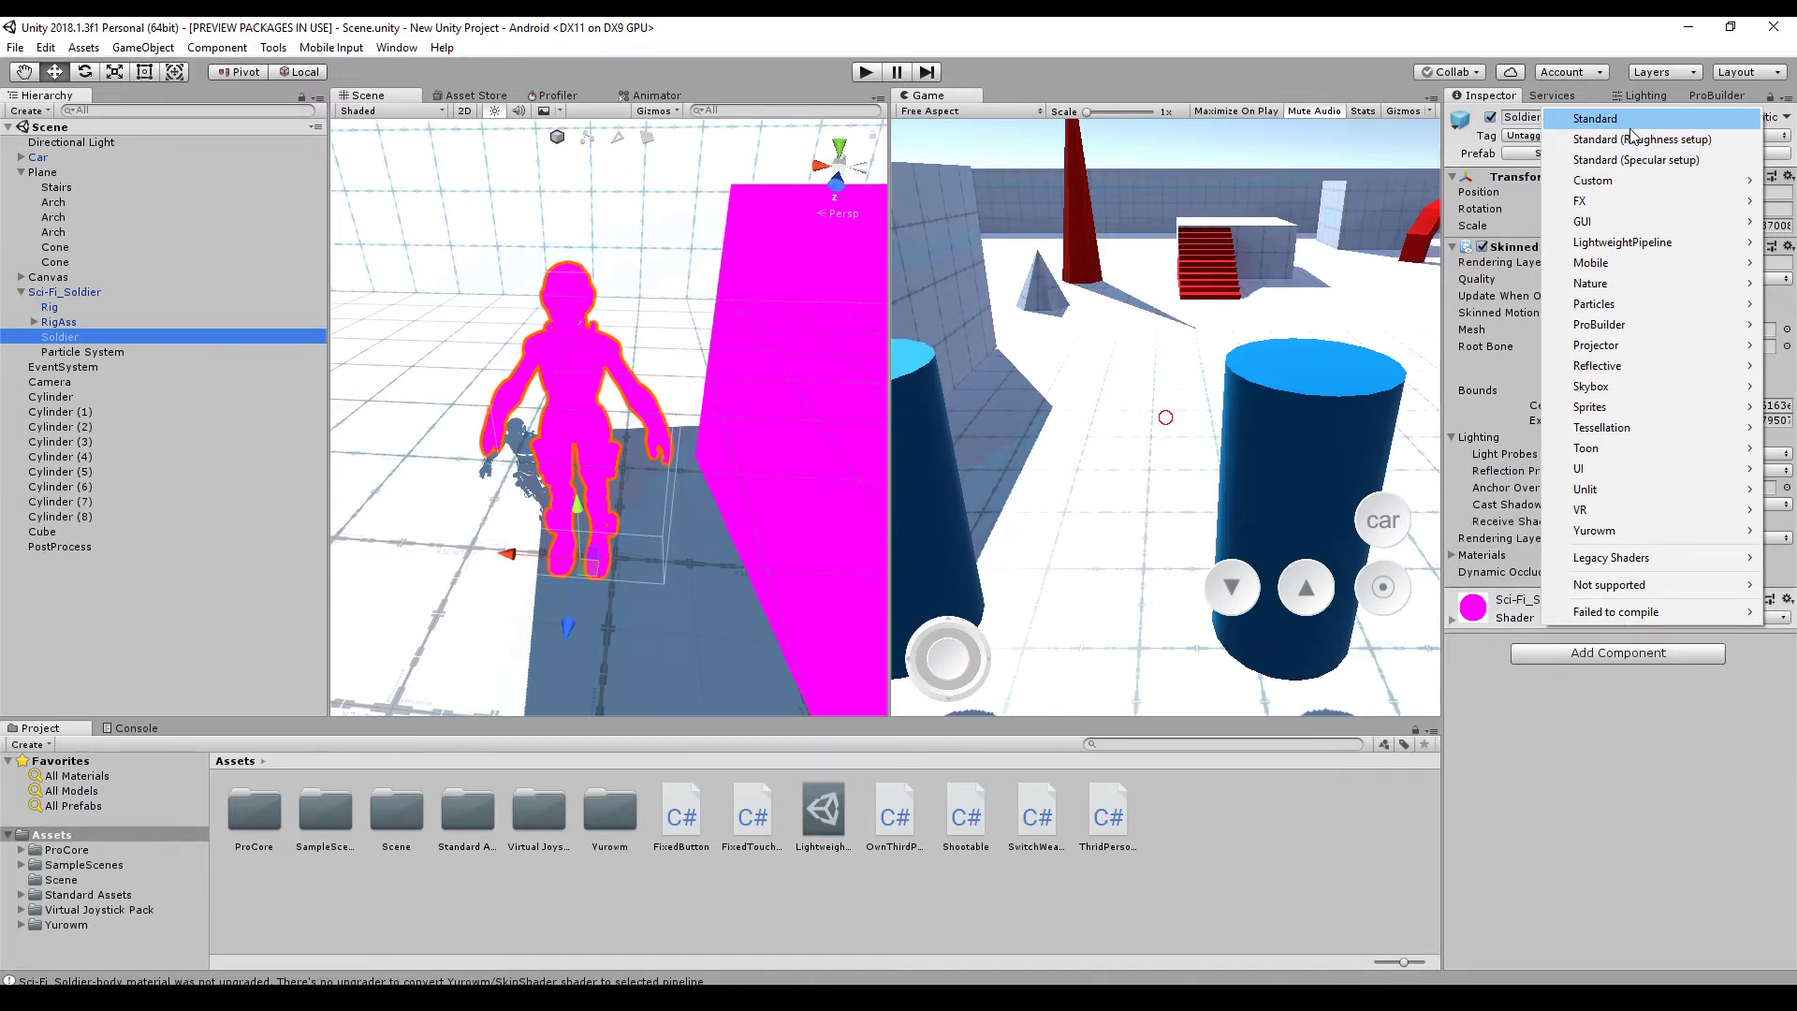
mouse_move(1649, 251)
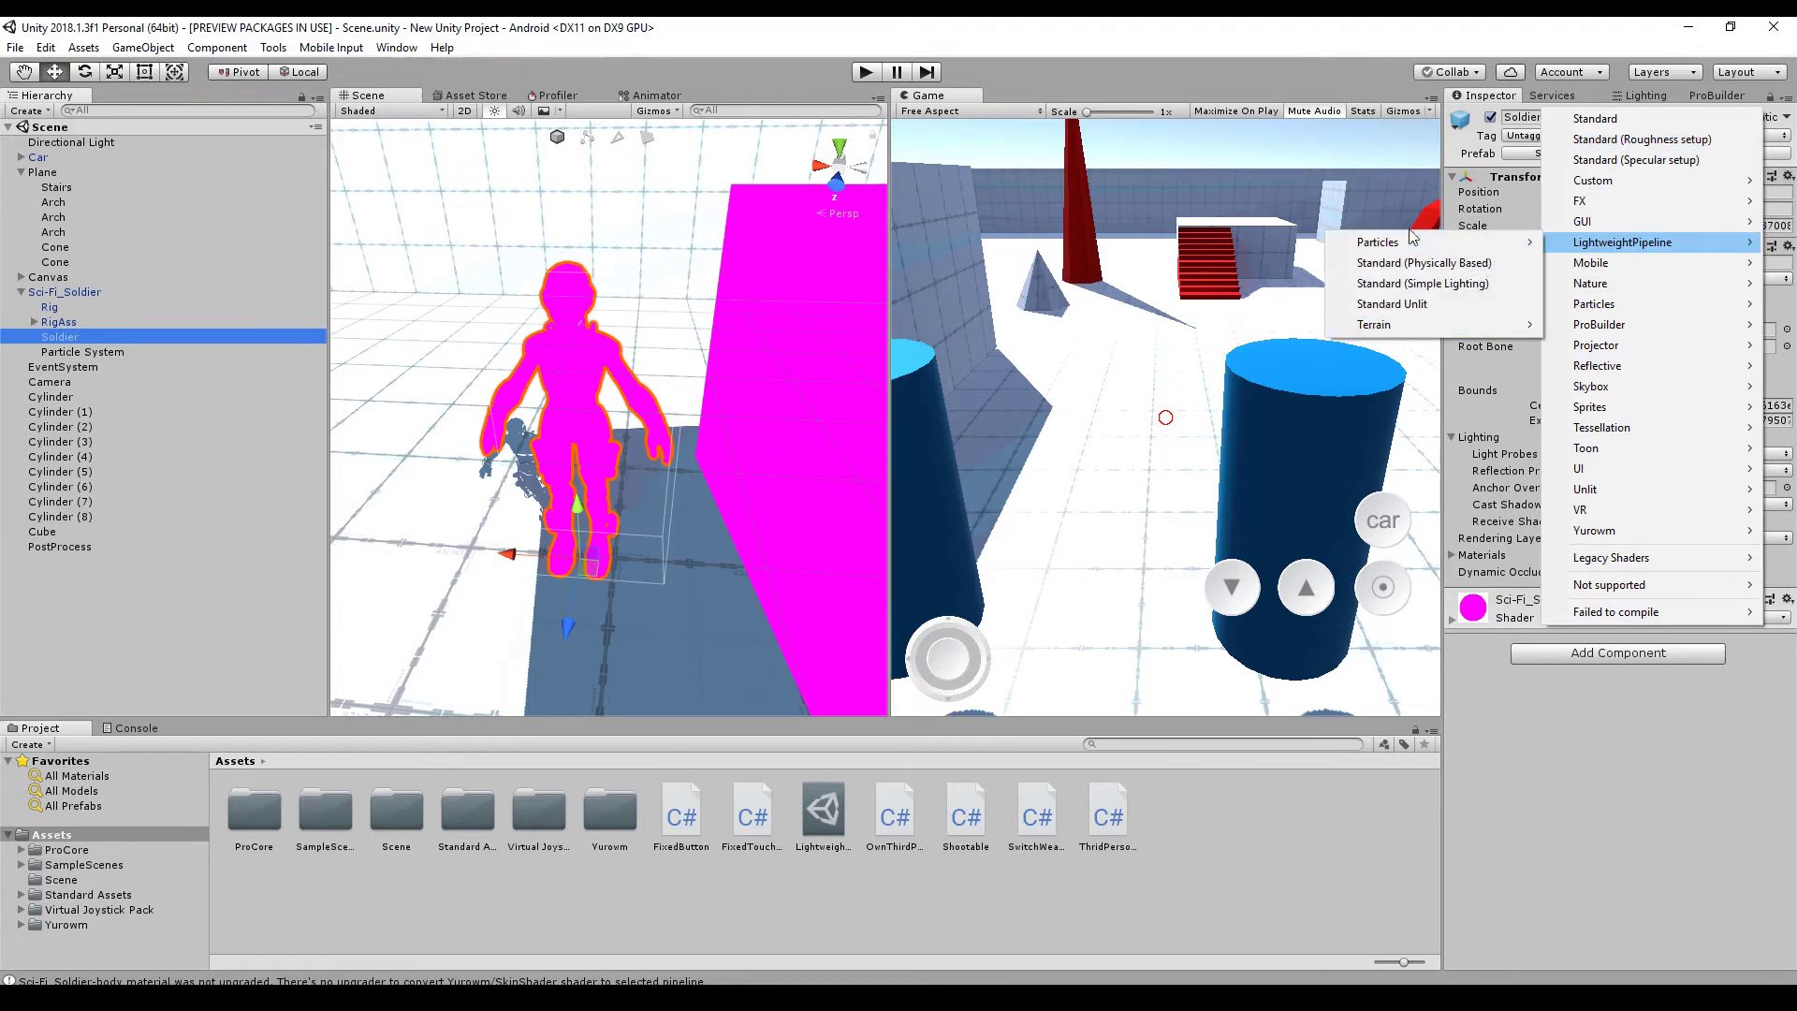
mouse_move(1388, 334)
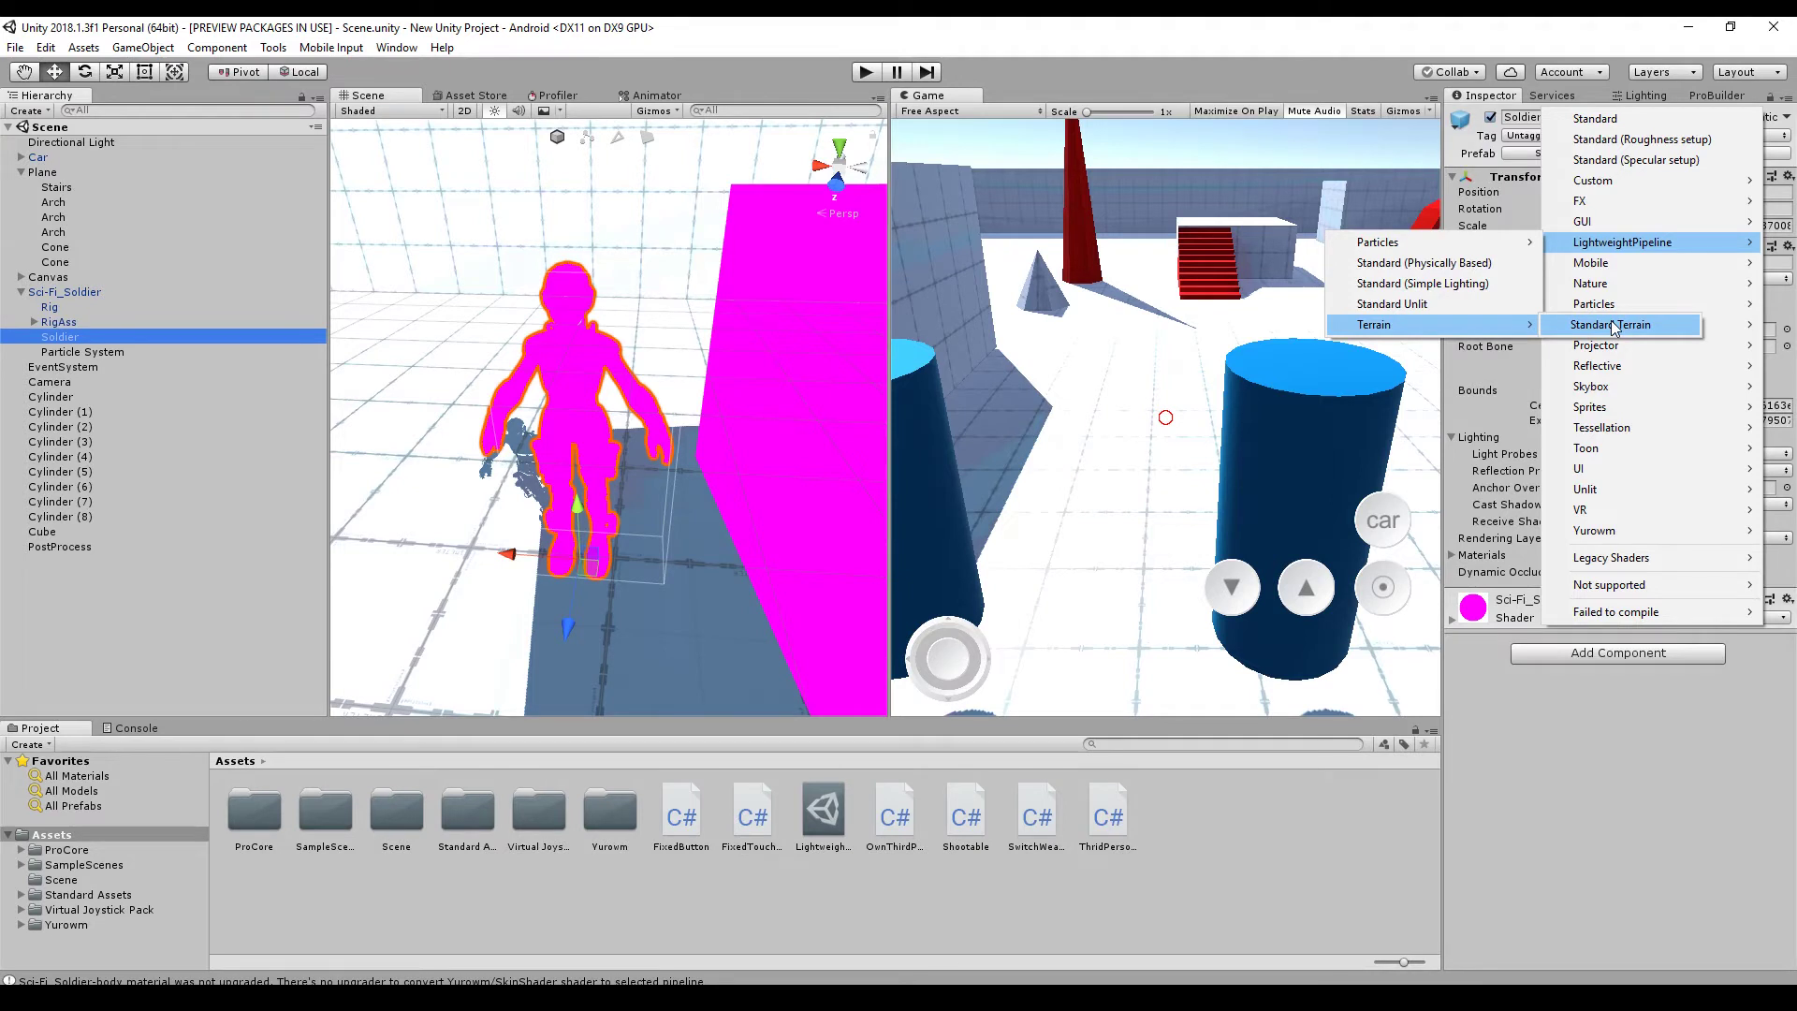
mouse_move(1386, 246)
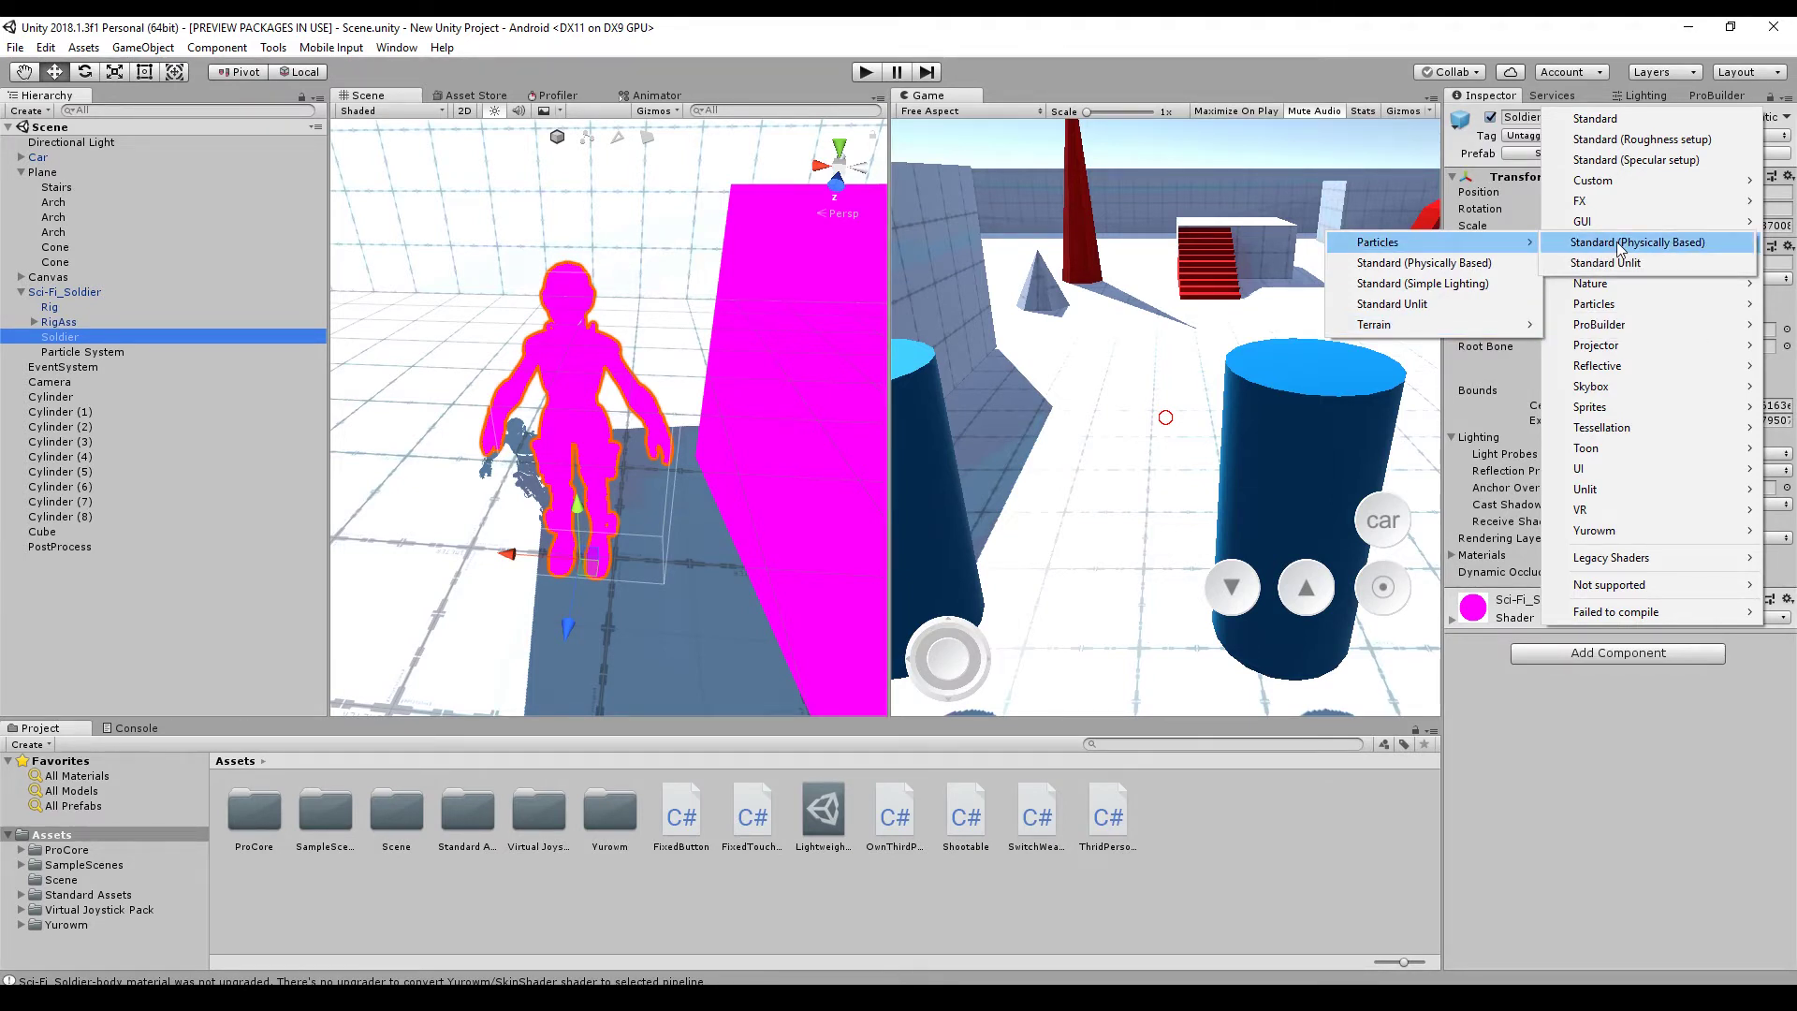
click(1391, 267)
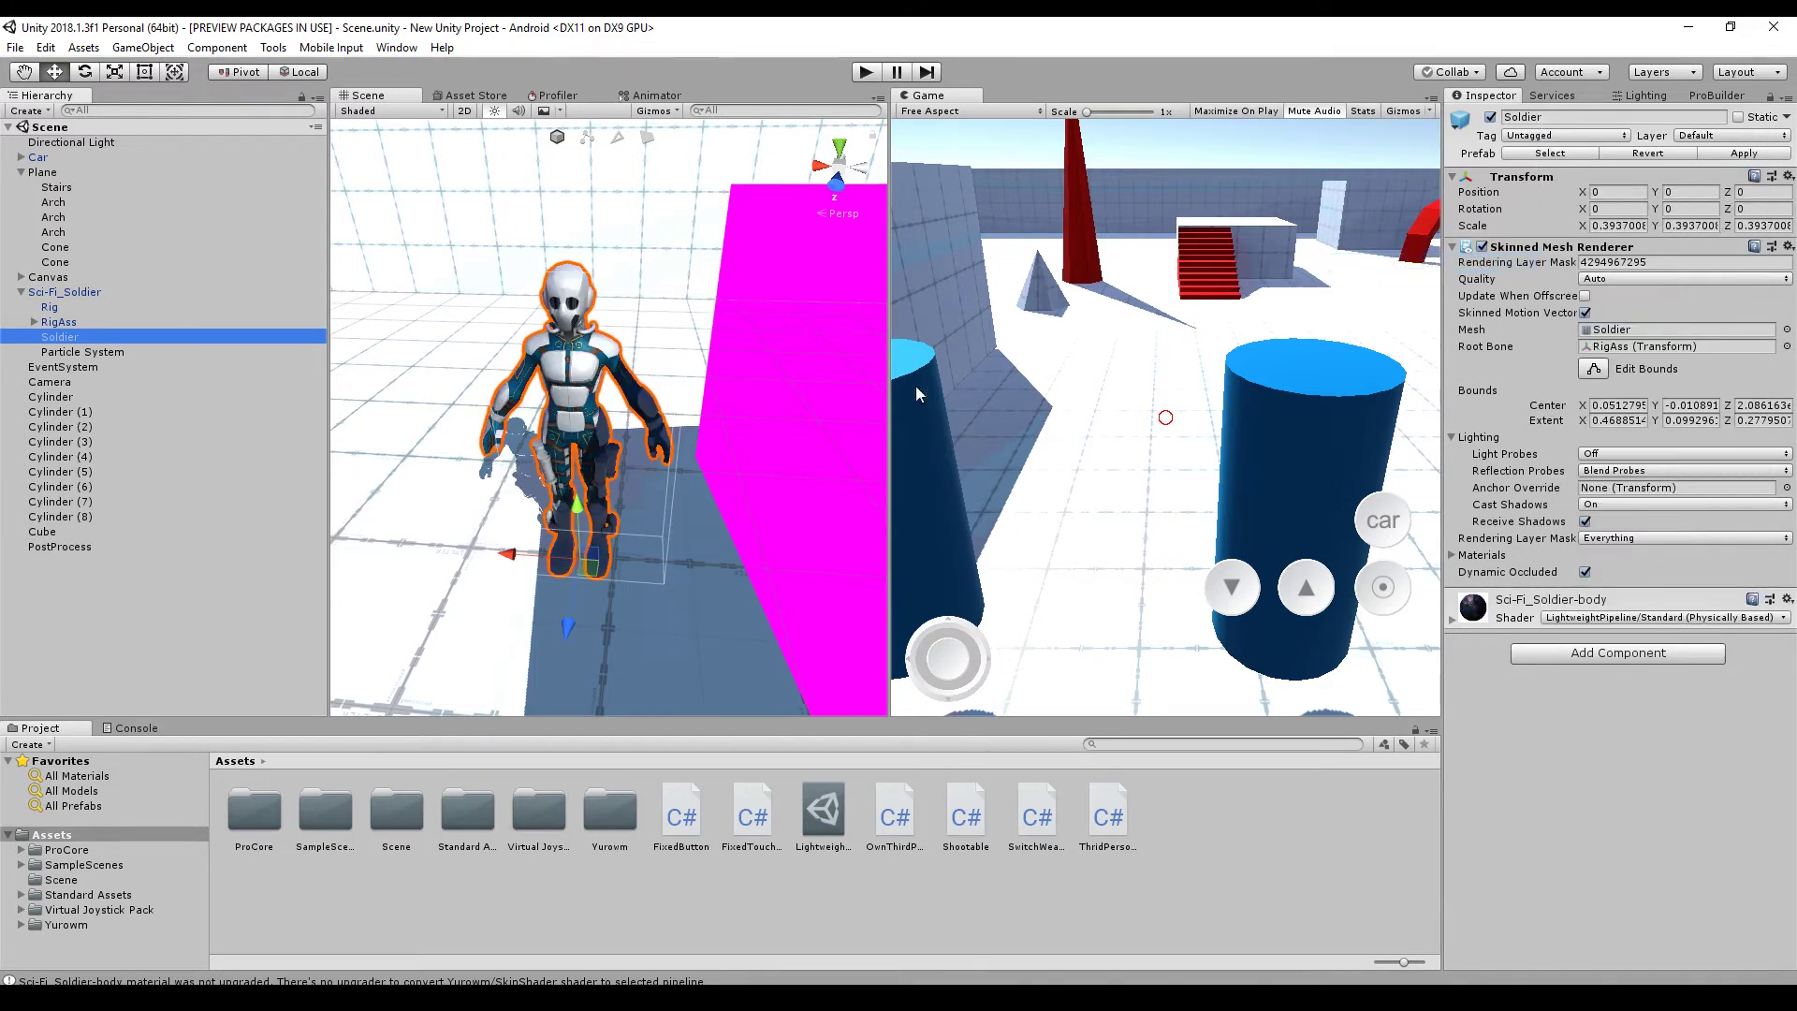
Replace the Cube's Element 0 Default-Material with the red material, found by searching 'red'
scroll(735, 361, down, 5)
scroll(736, 361, up, 5)
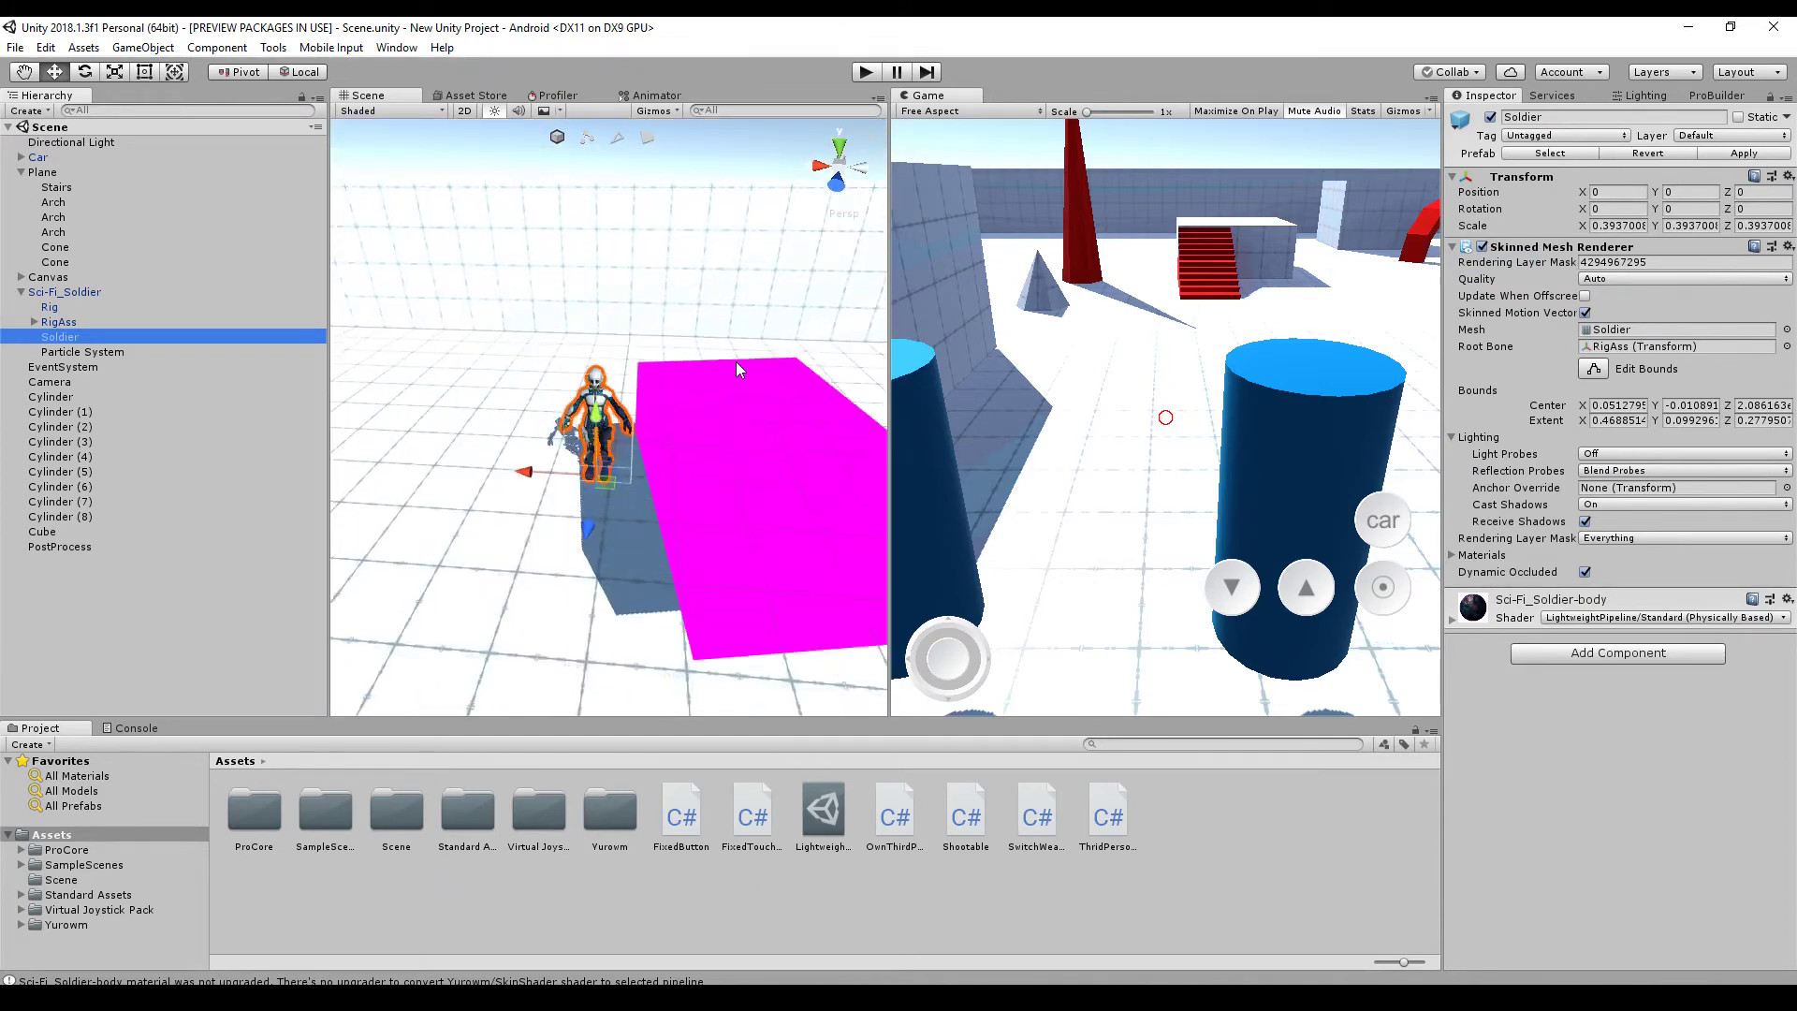
scroll(735, 361, down, 5)
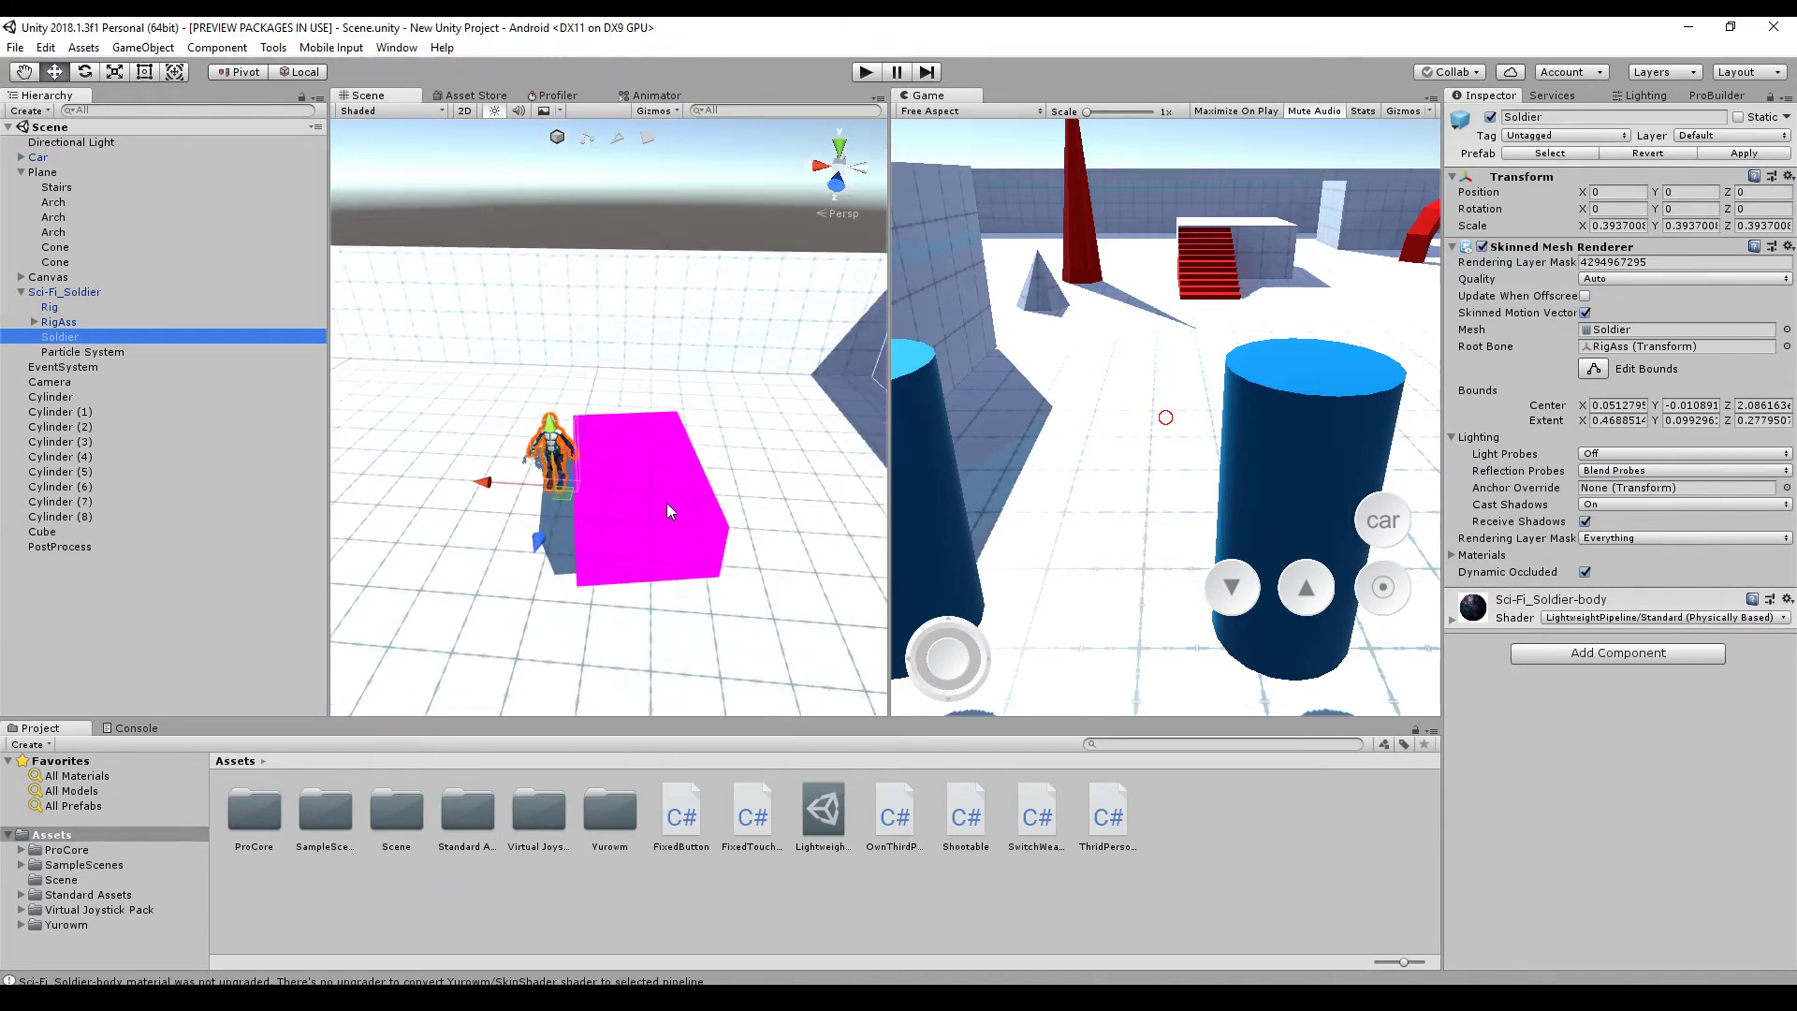
click(664, 503)
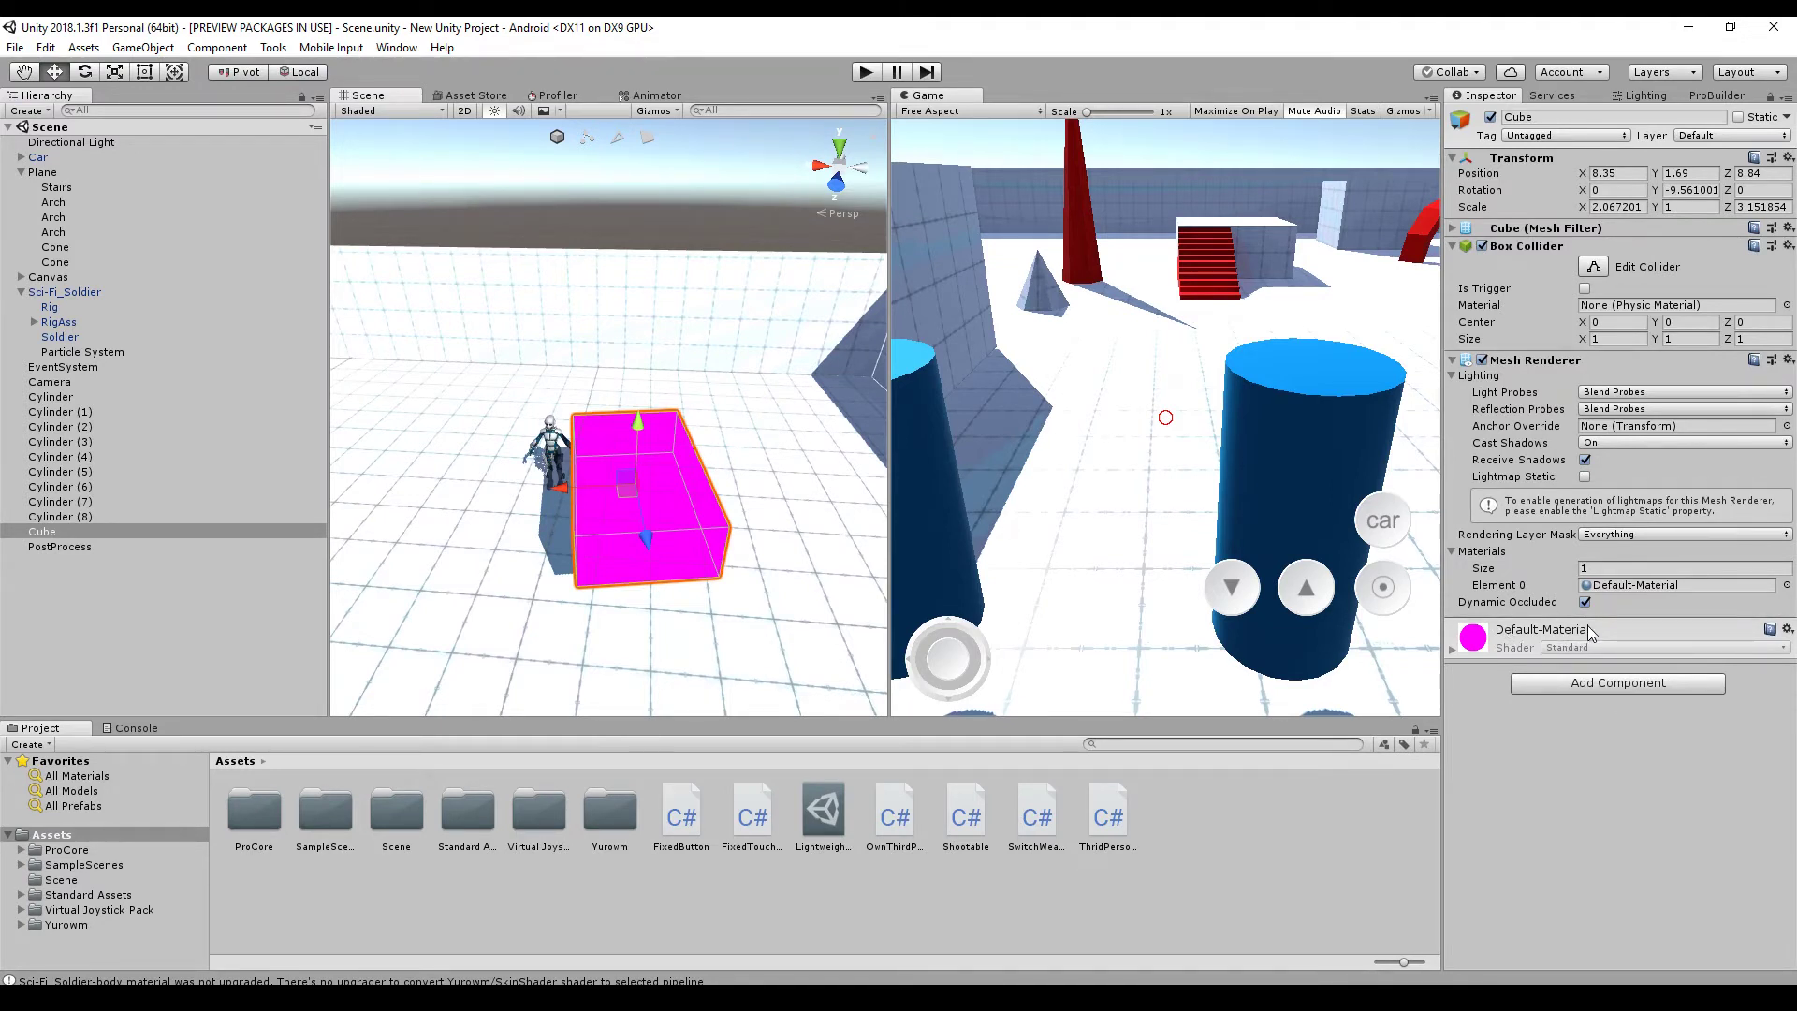
click(1787, 587)
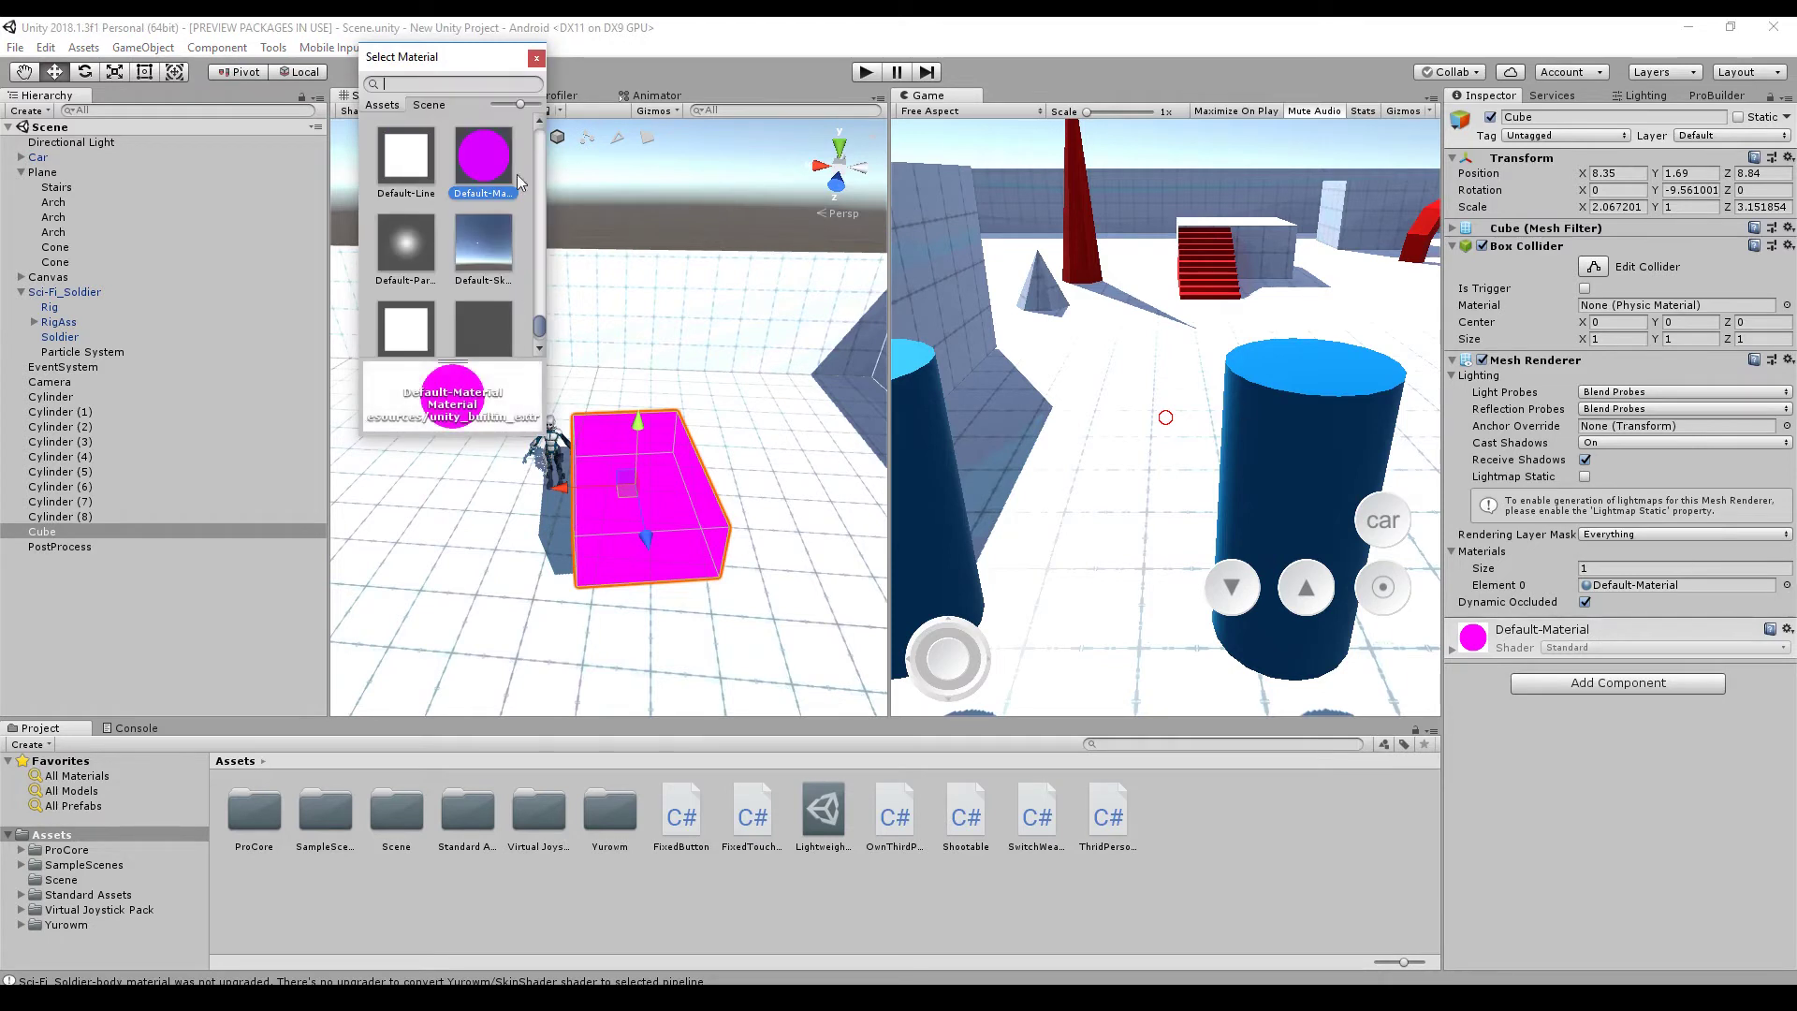
text(red)
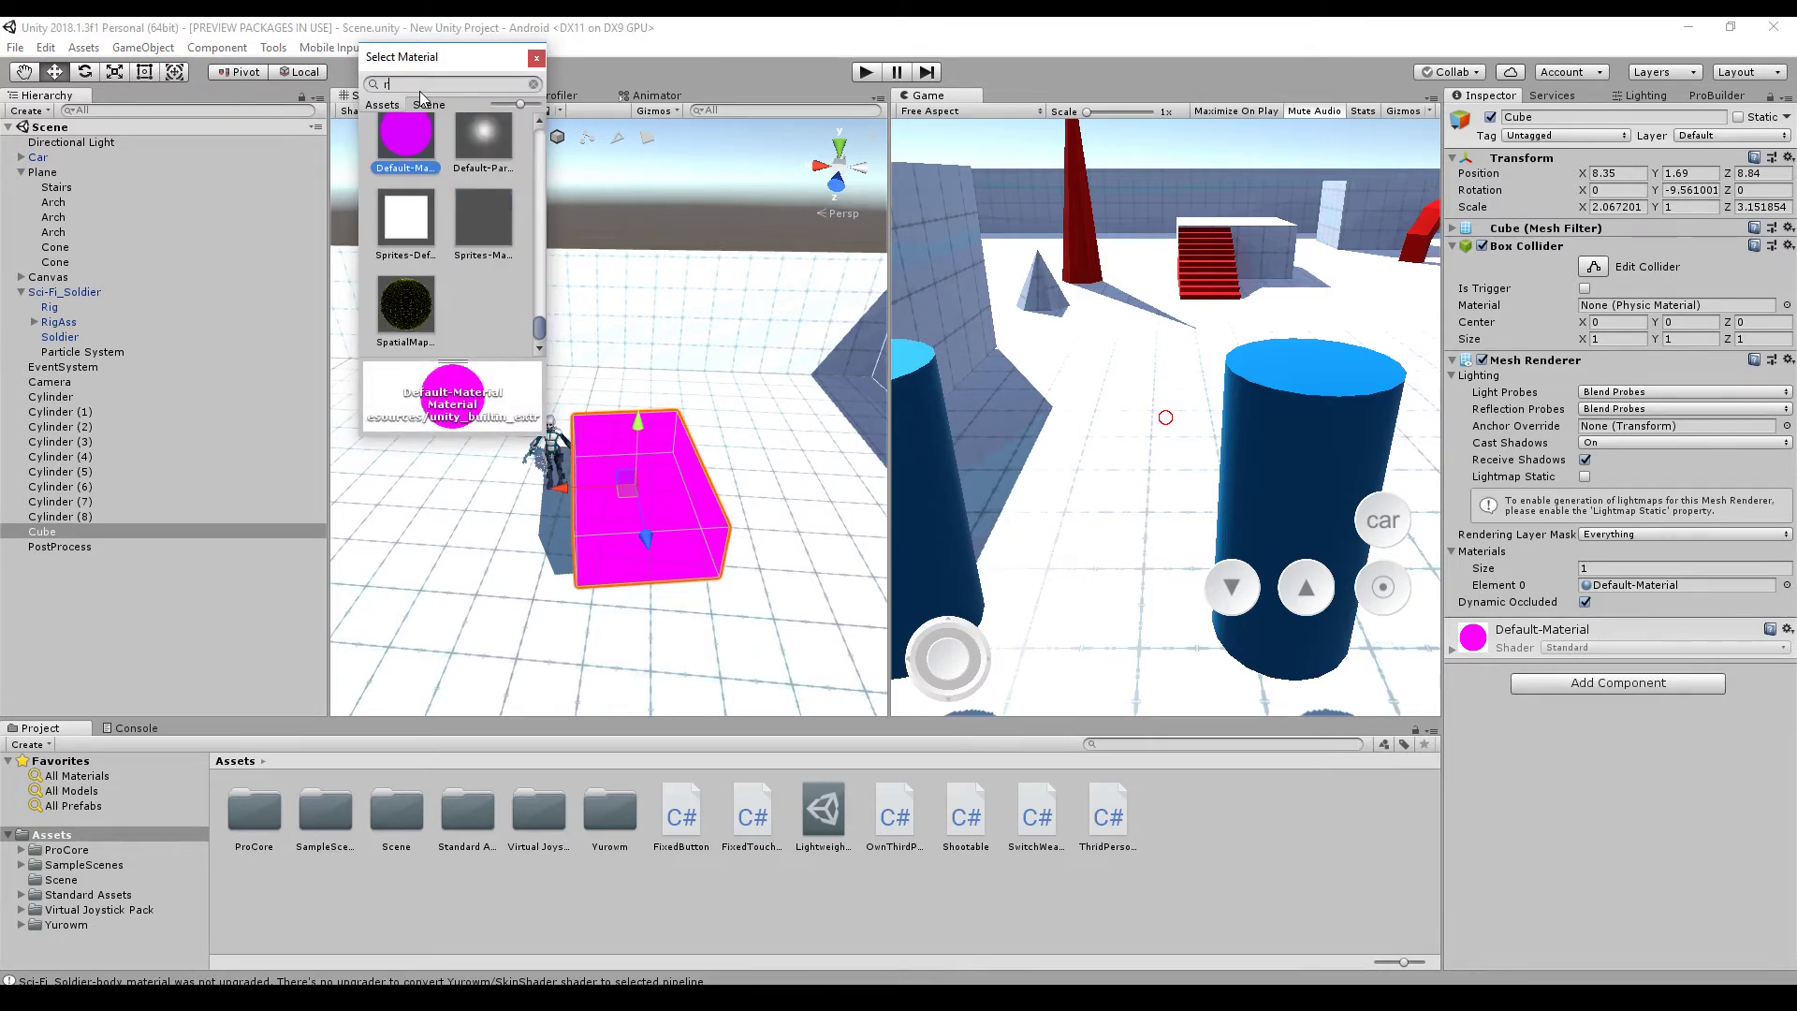
double_click(469, 158)
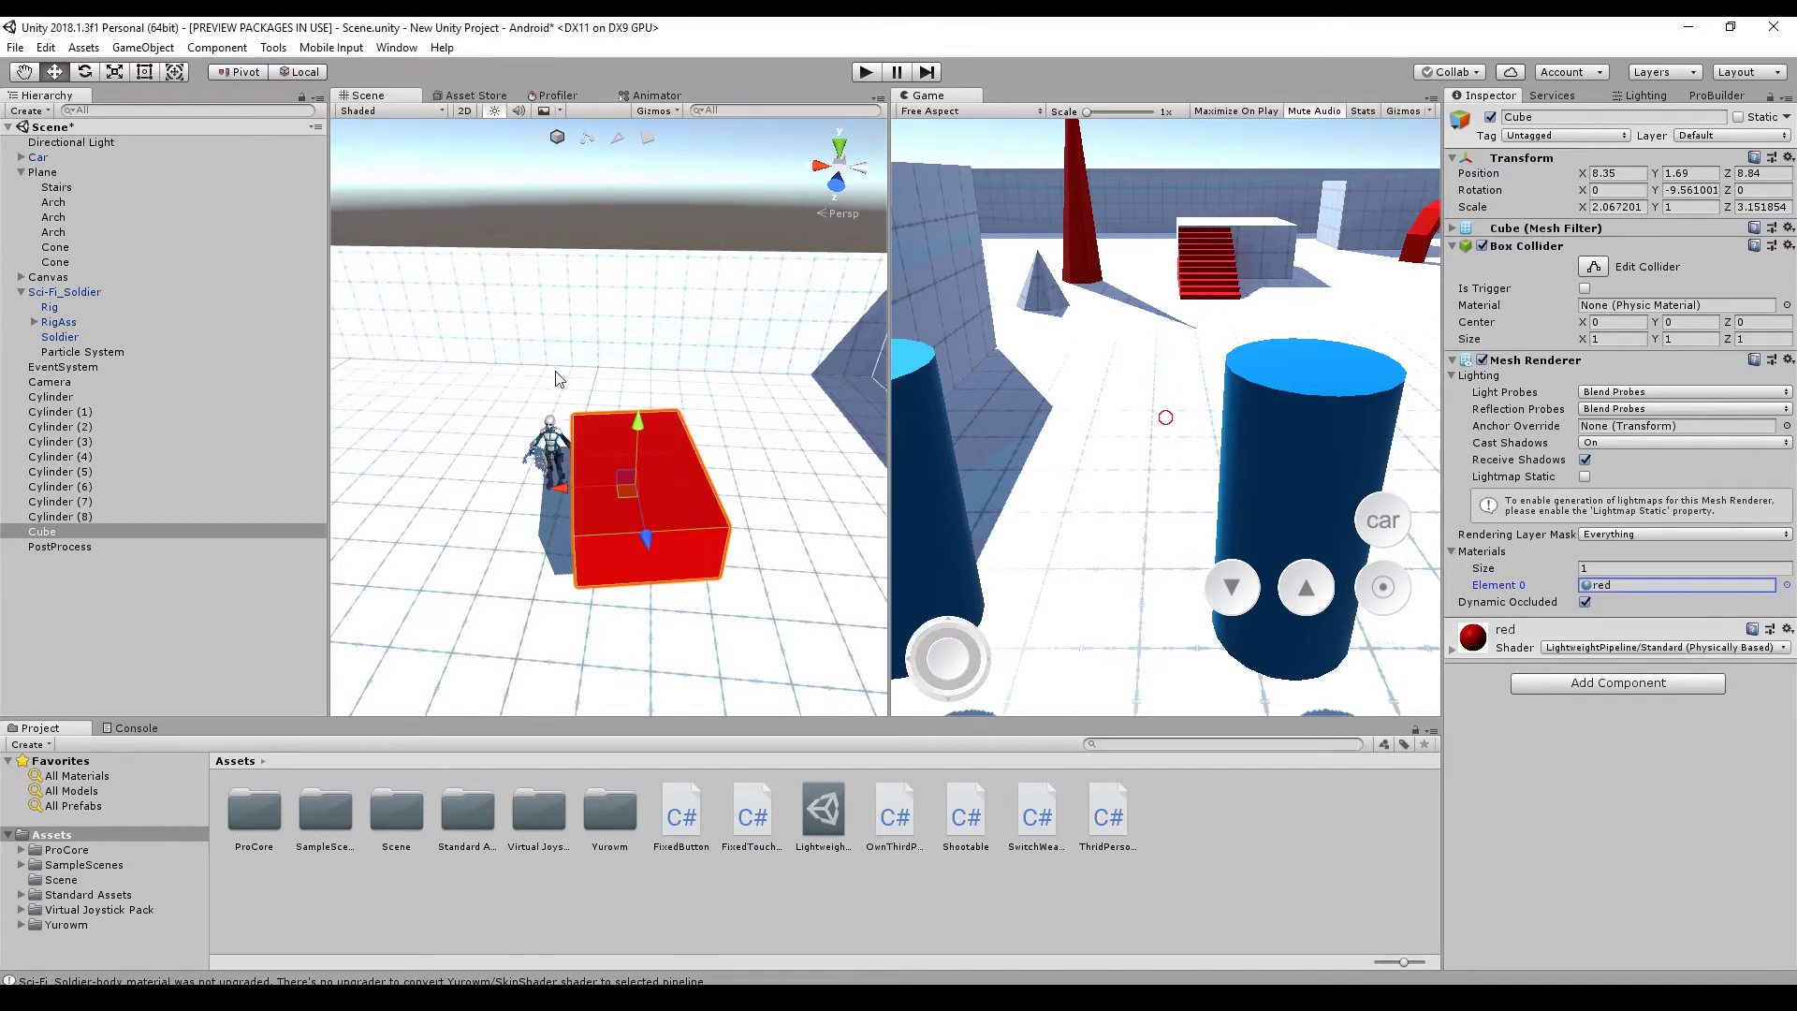
middle_drag(664, 576, 688, 297)
alt+drag(688, 297, 754, 222)
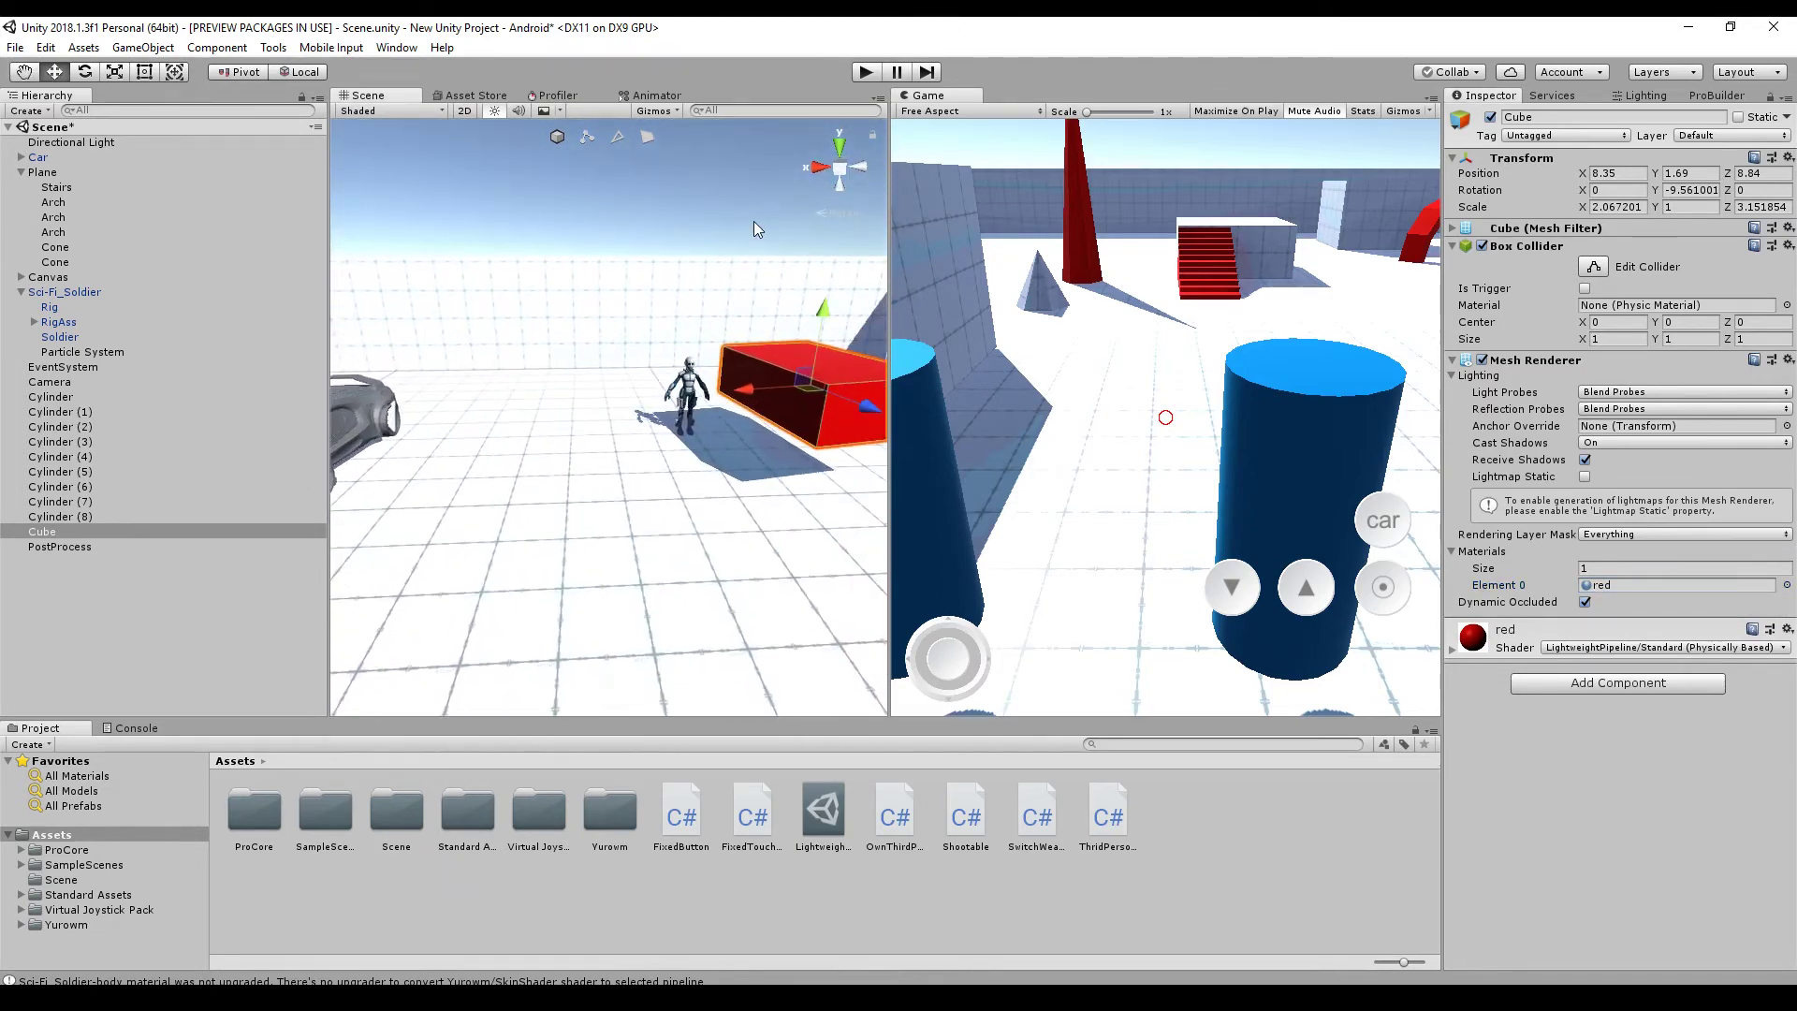
click(760, 281)
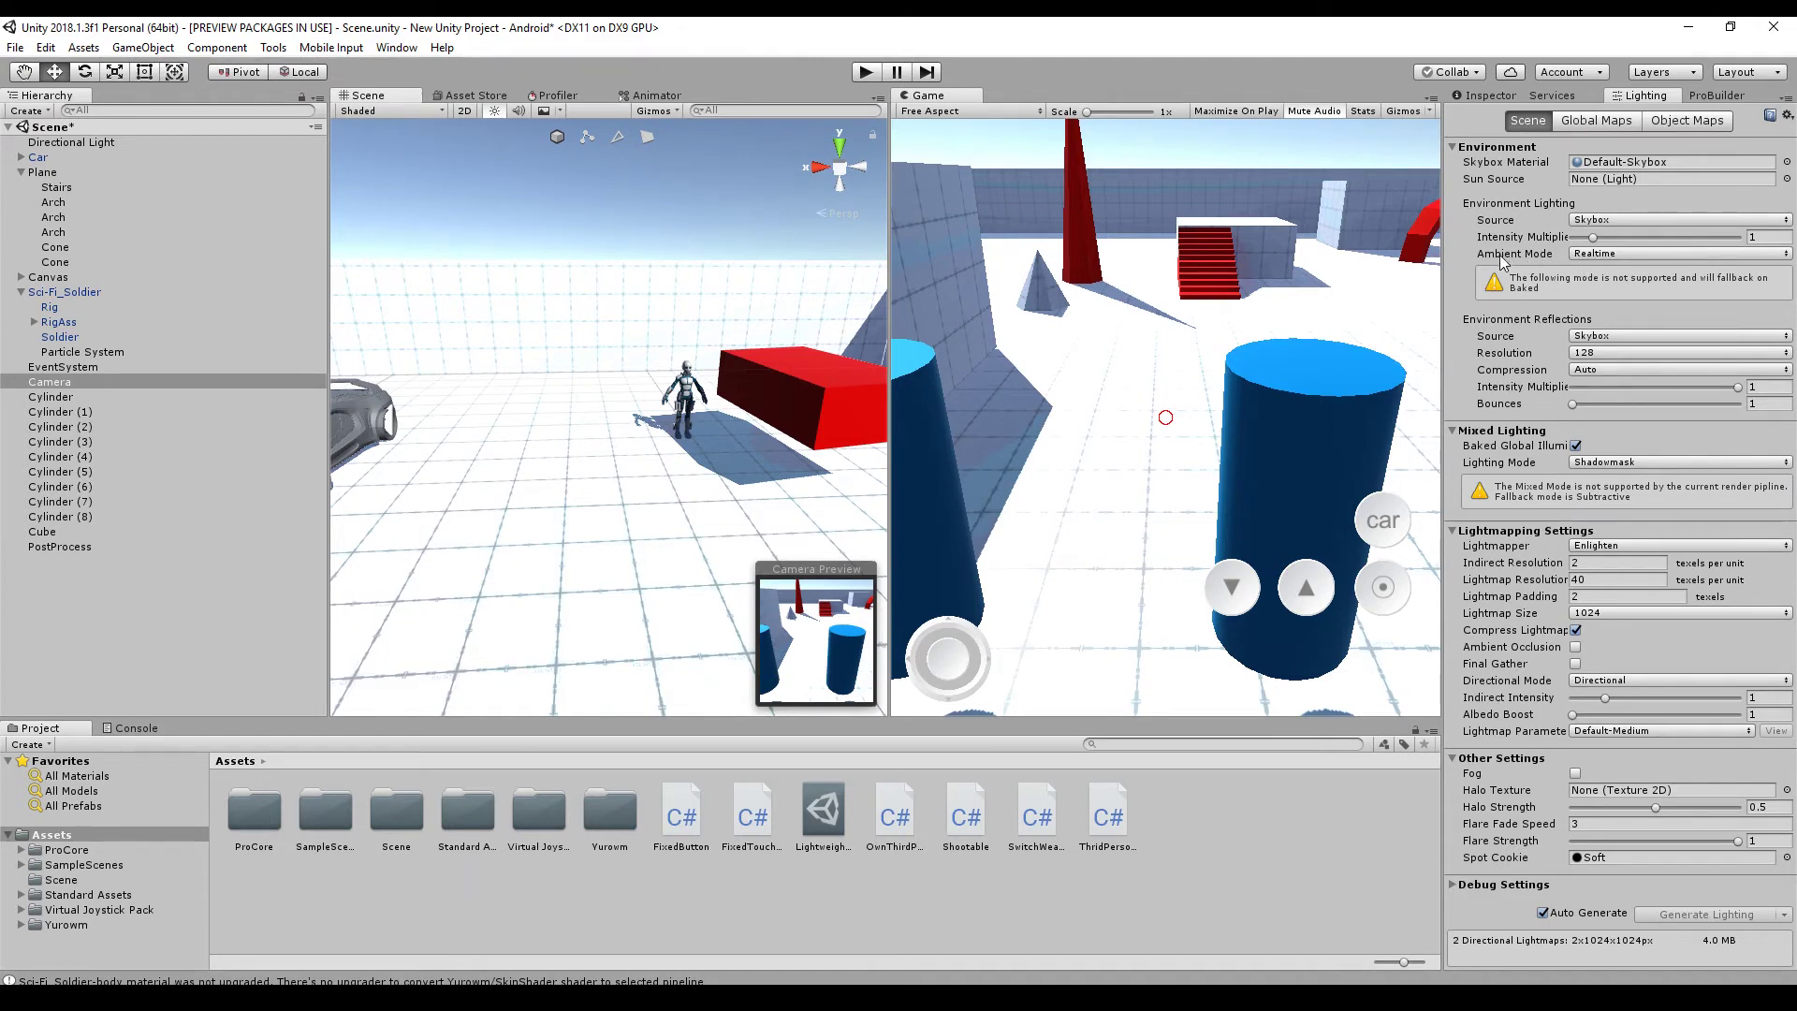
Set Ambient Mode to Baked in the Lighting window, keeping Lighting Mode at Shadowmask
mouse_move(1528, 263)
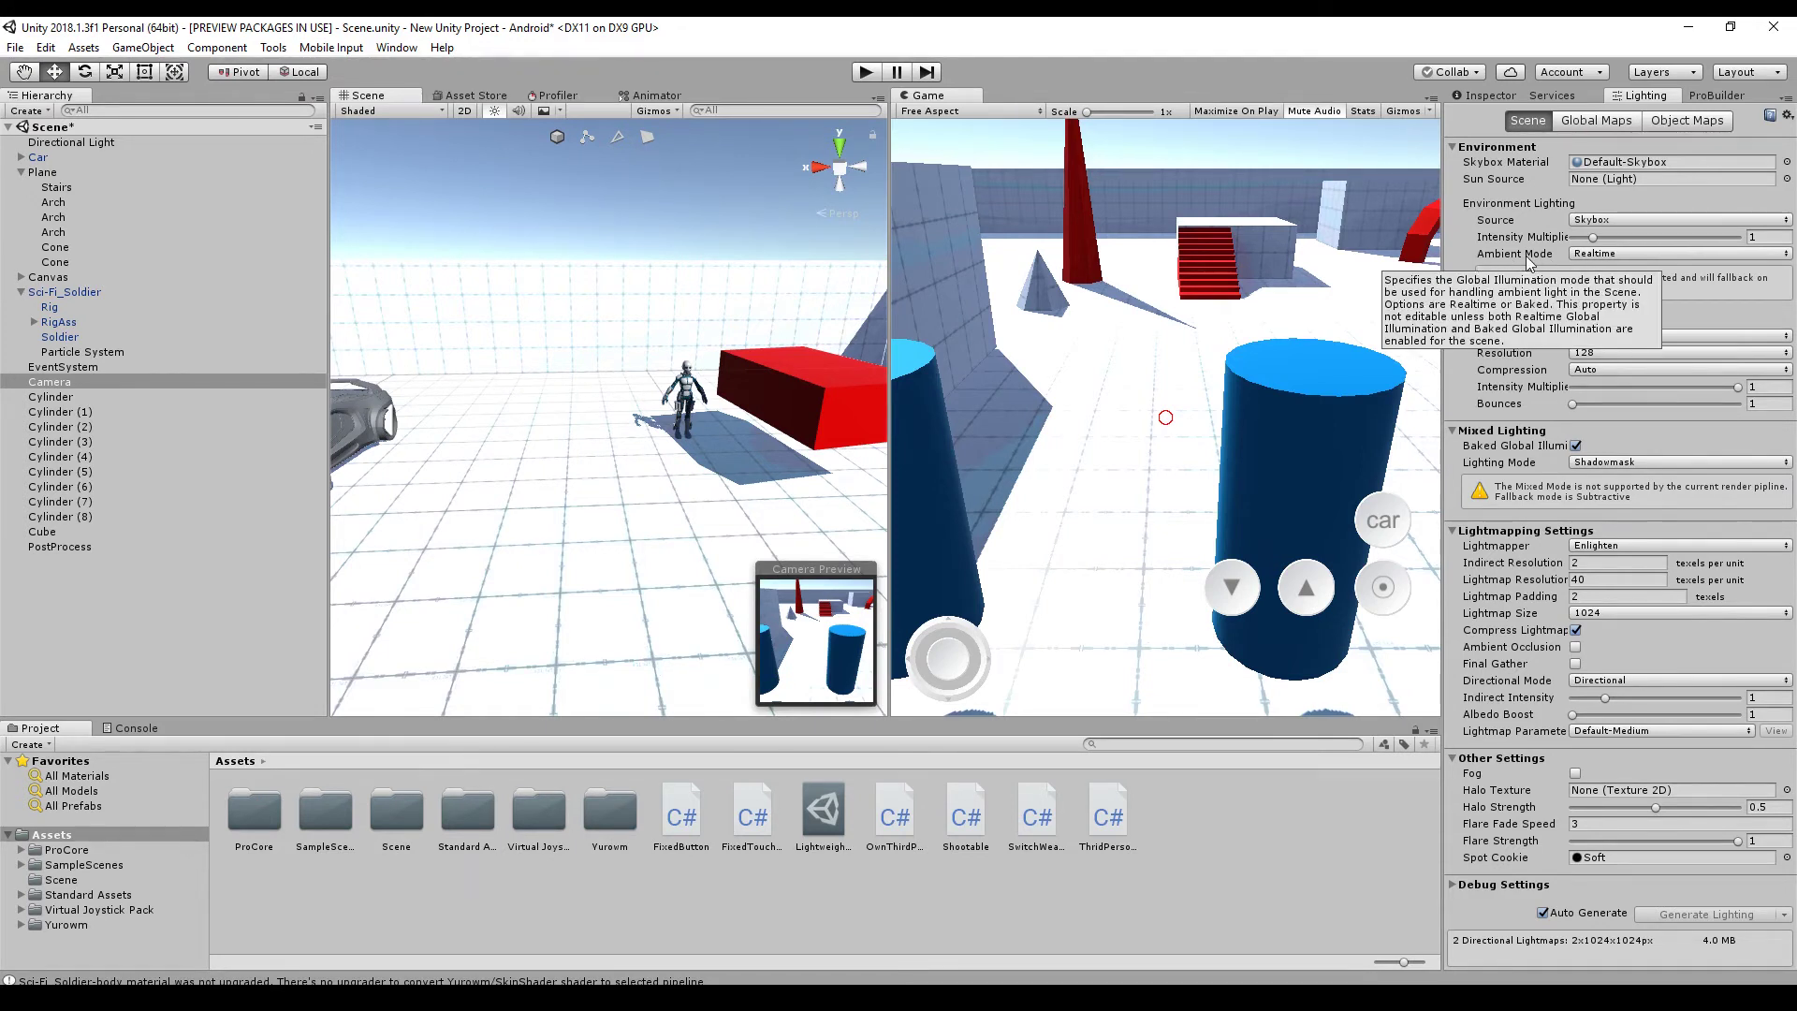
click(1594, 255)
click(1607, 295)
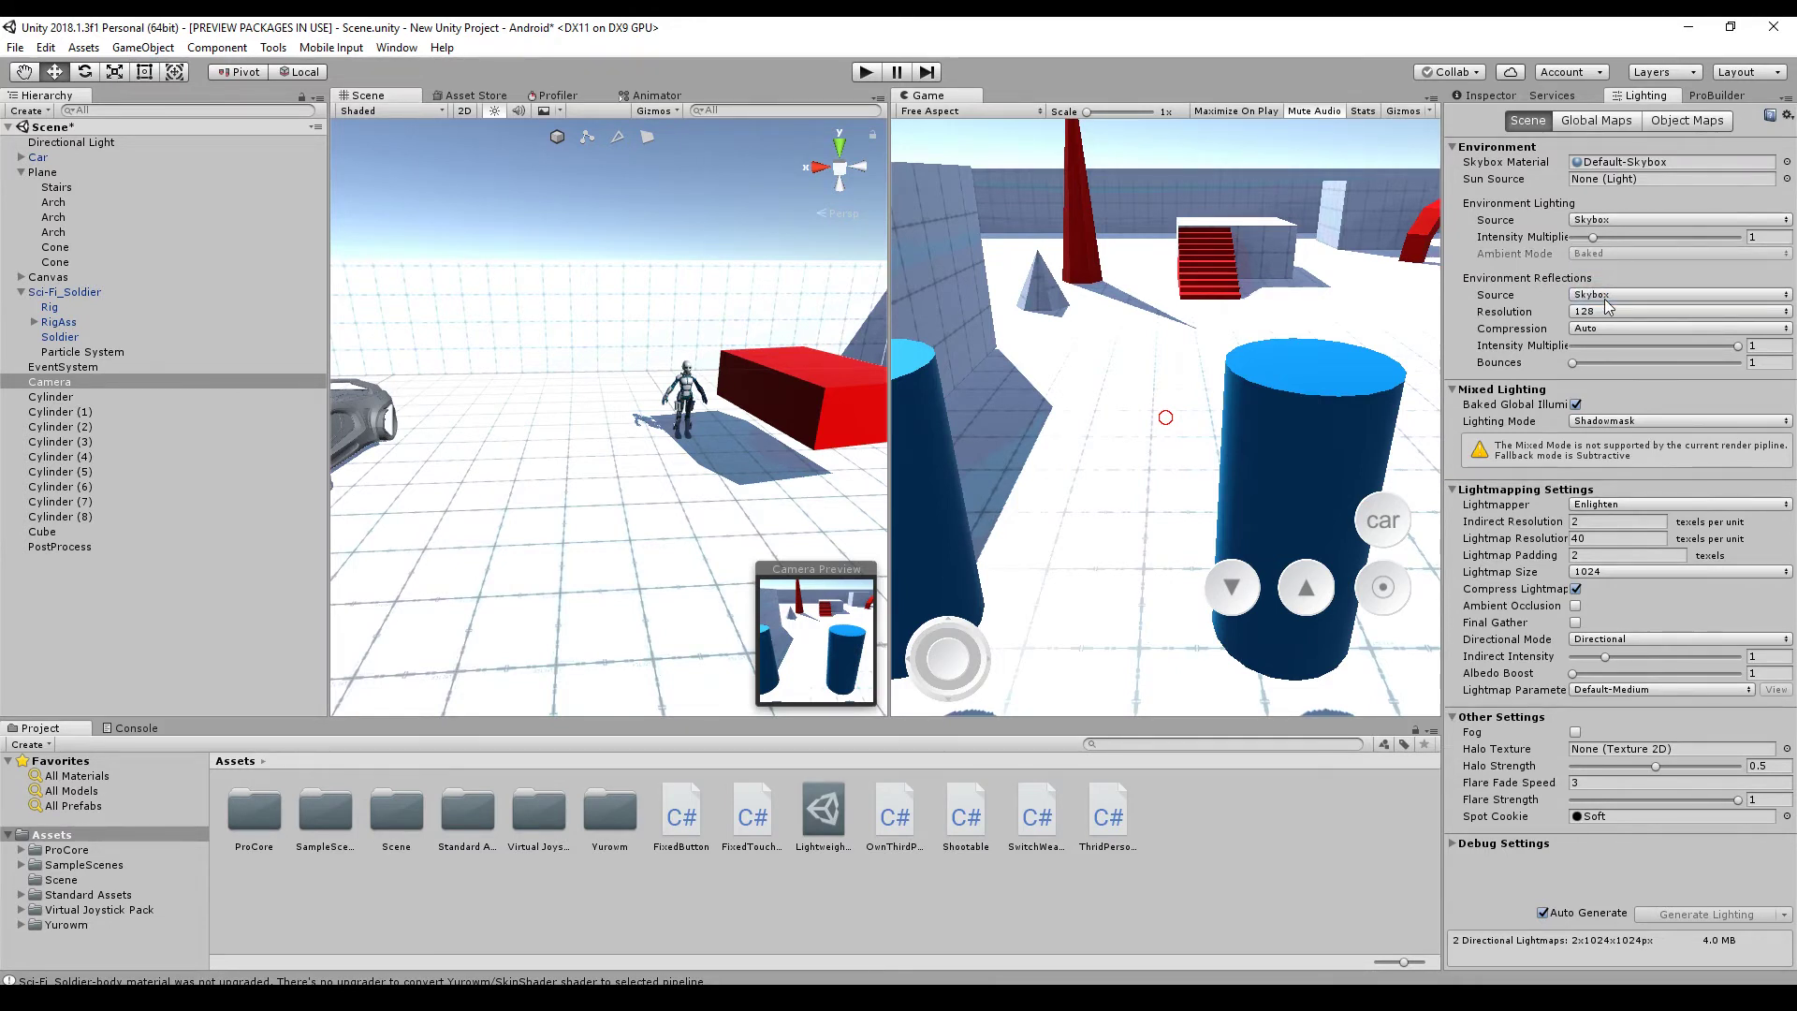
click(1625, 422)
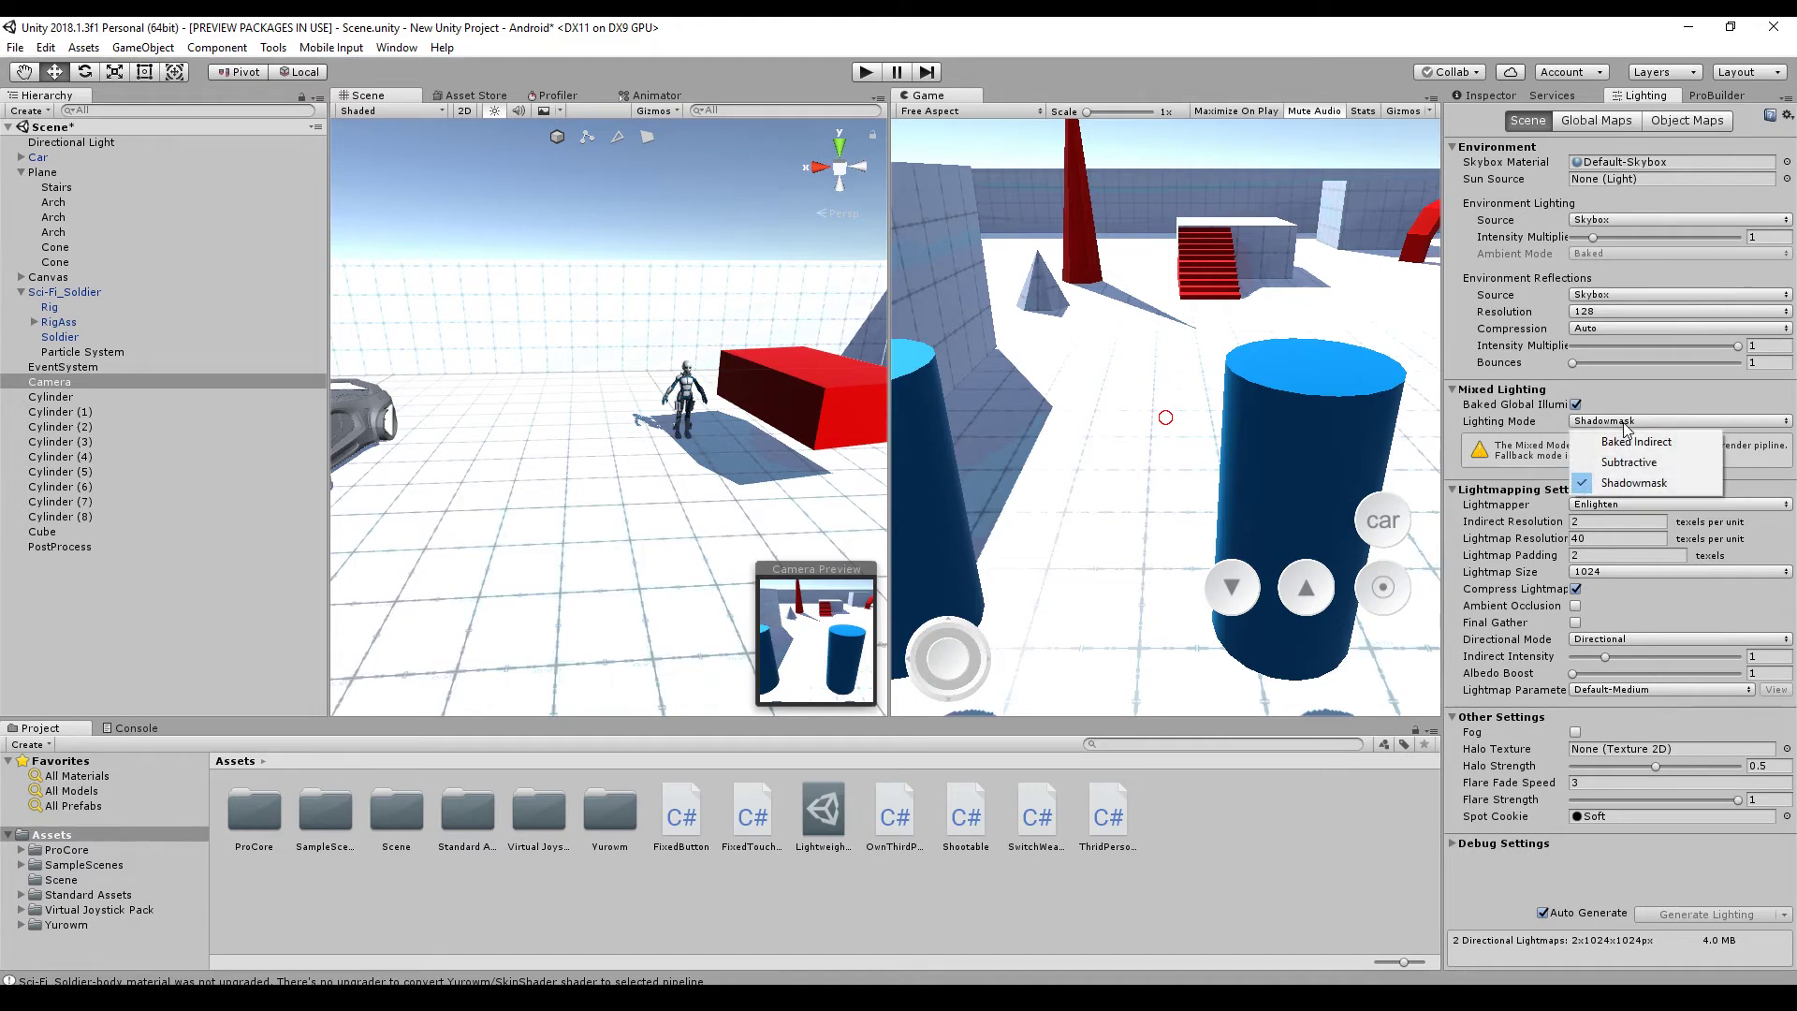
click(1590, 425)
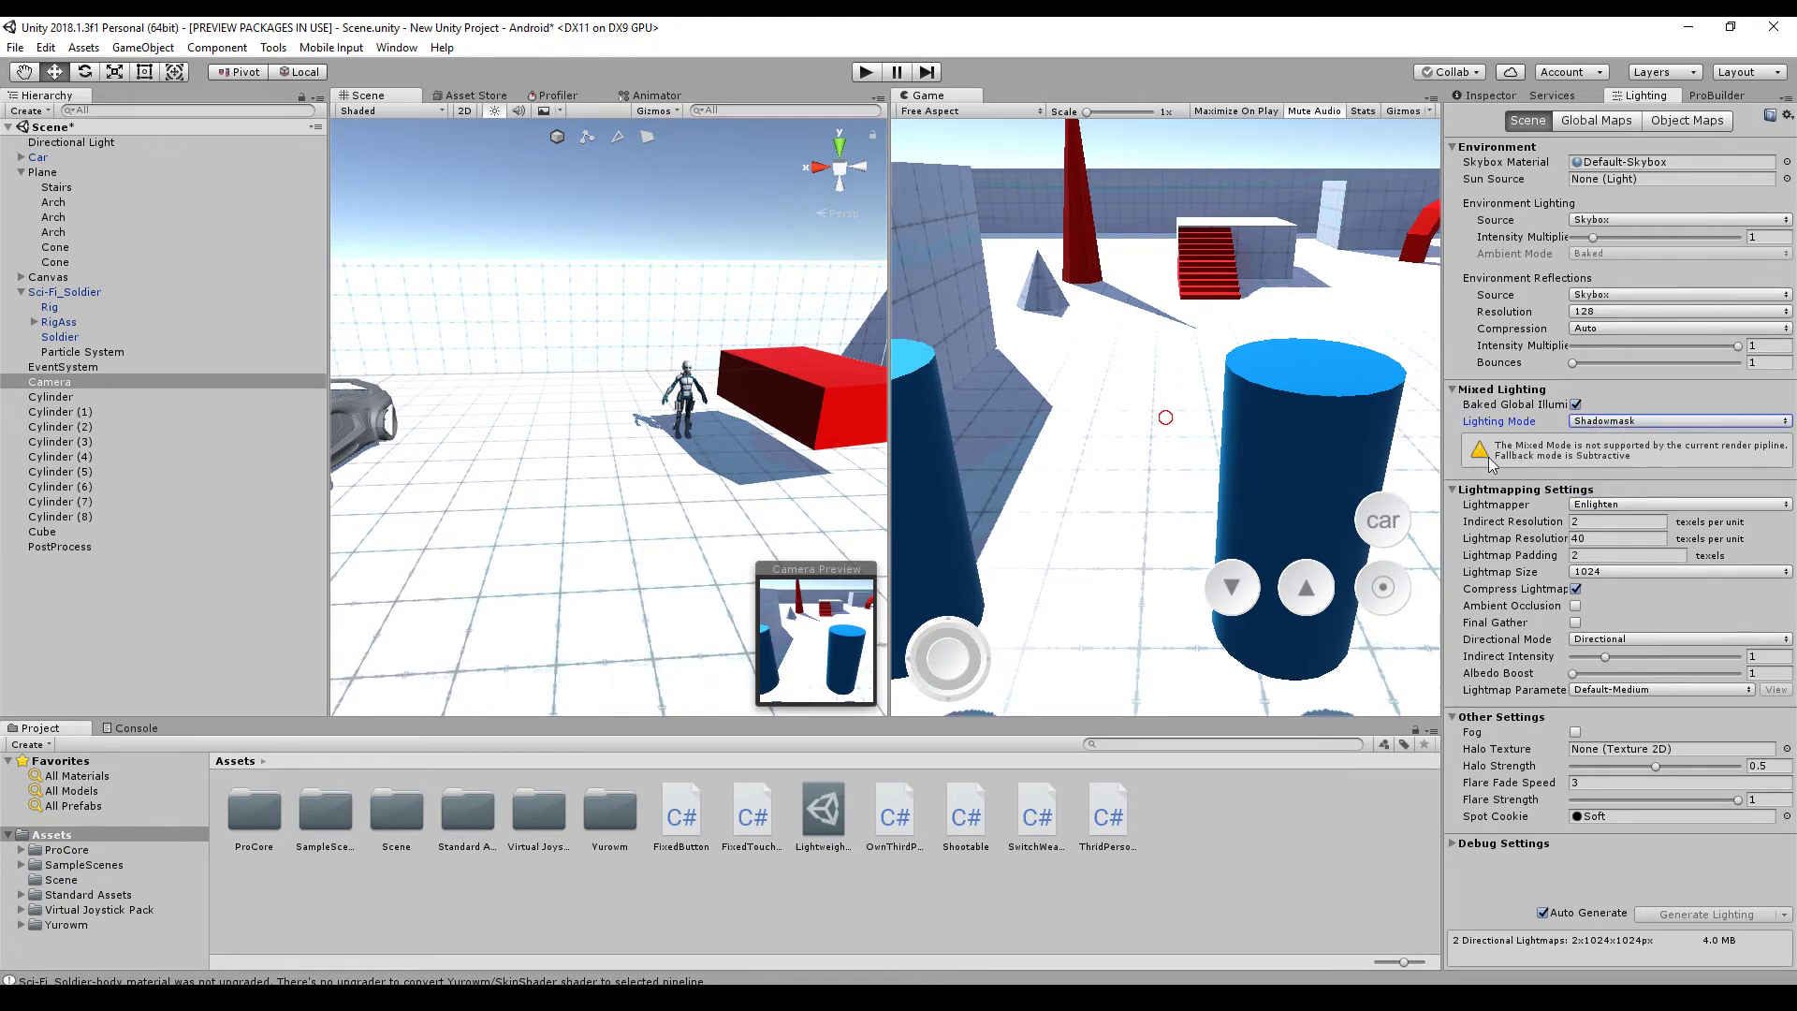
key(ctrl+3)
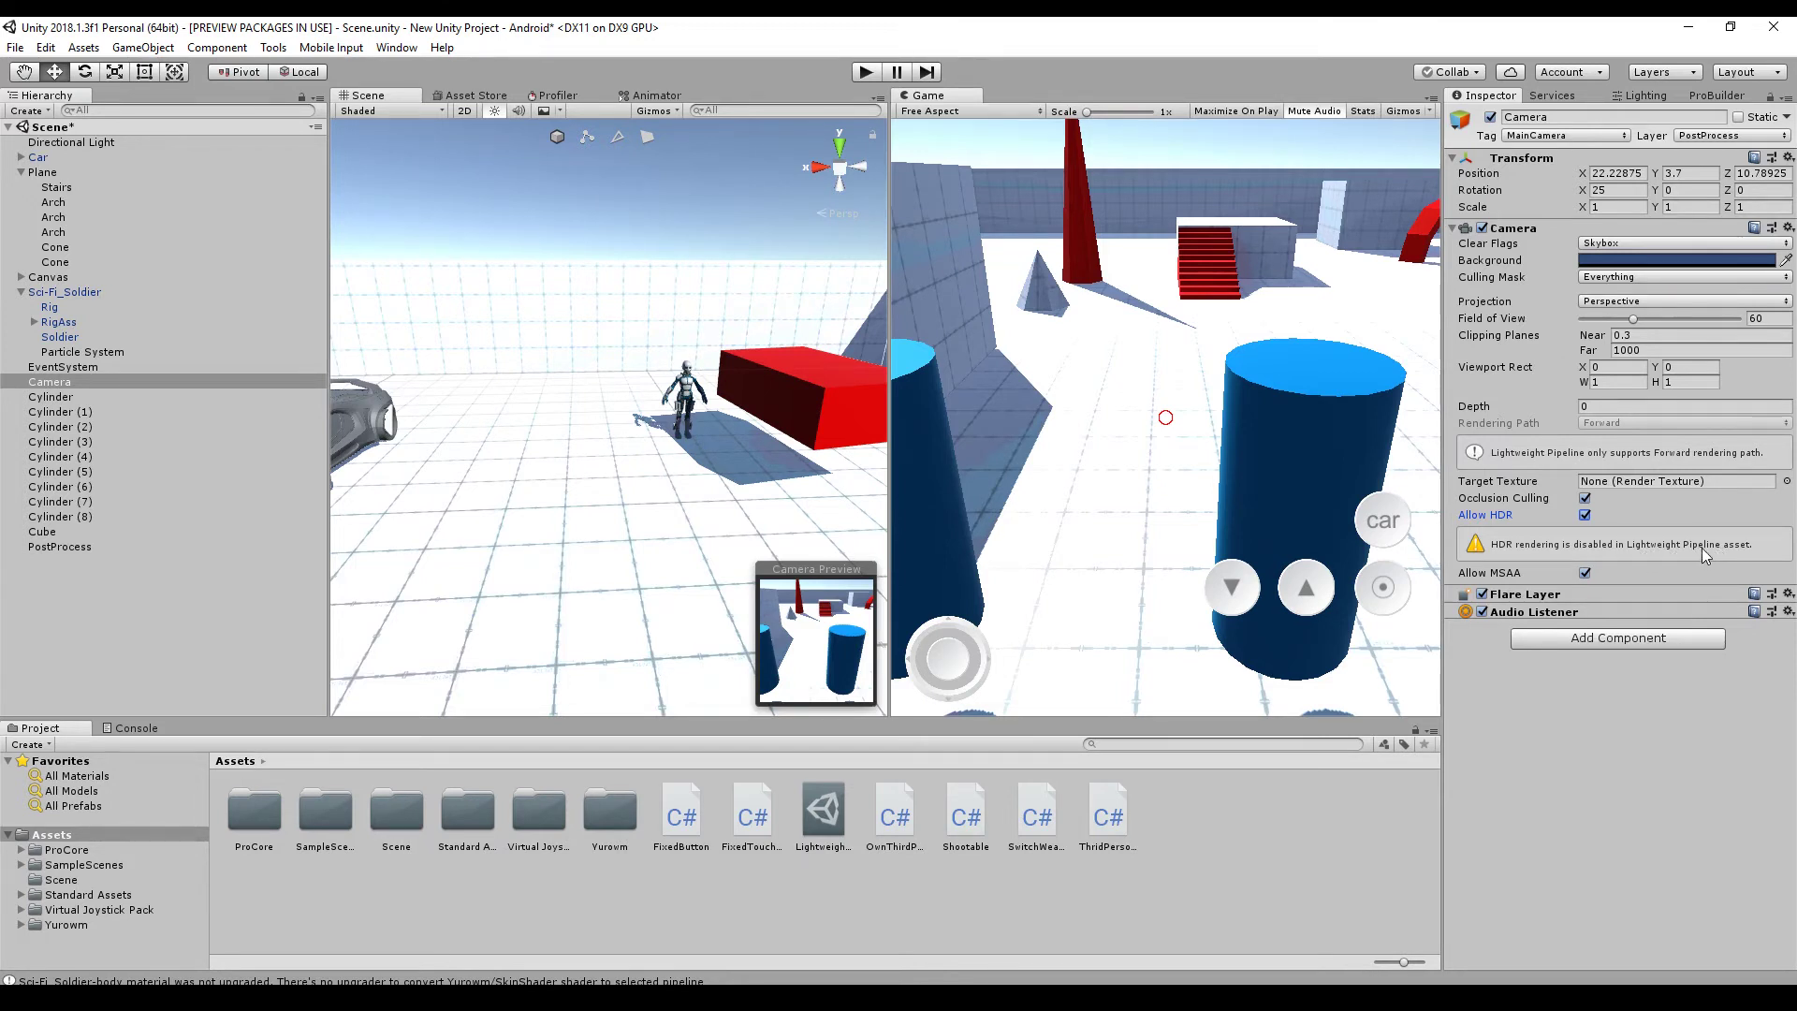
Disable Allow HDR on the Camera and play-test the scene around the car, cylinders and arches
click(1585, 515)
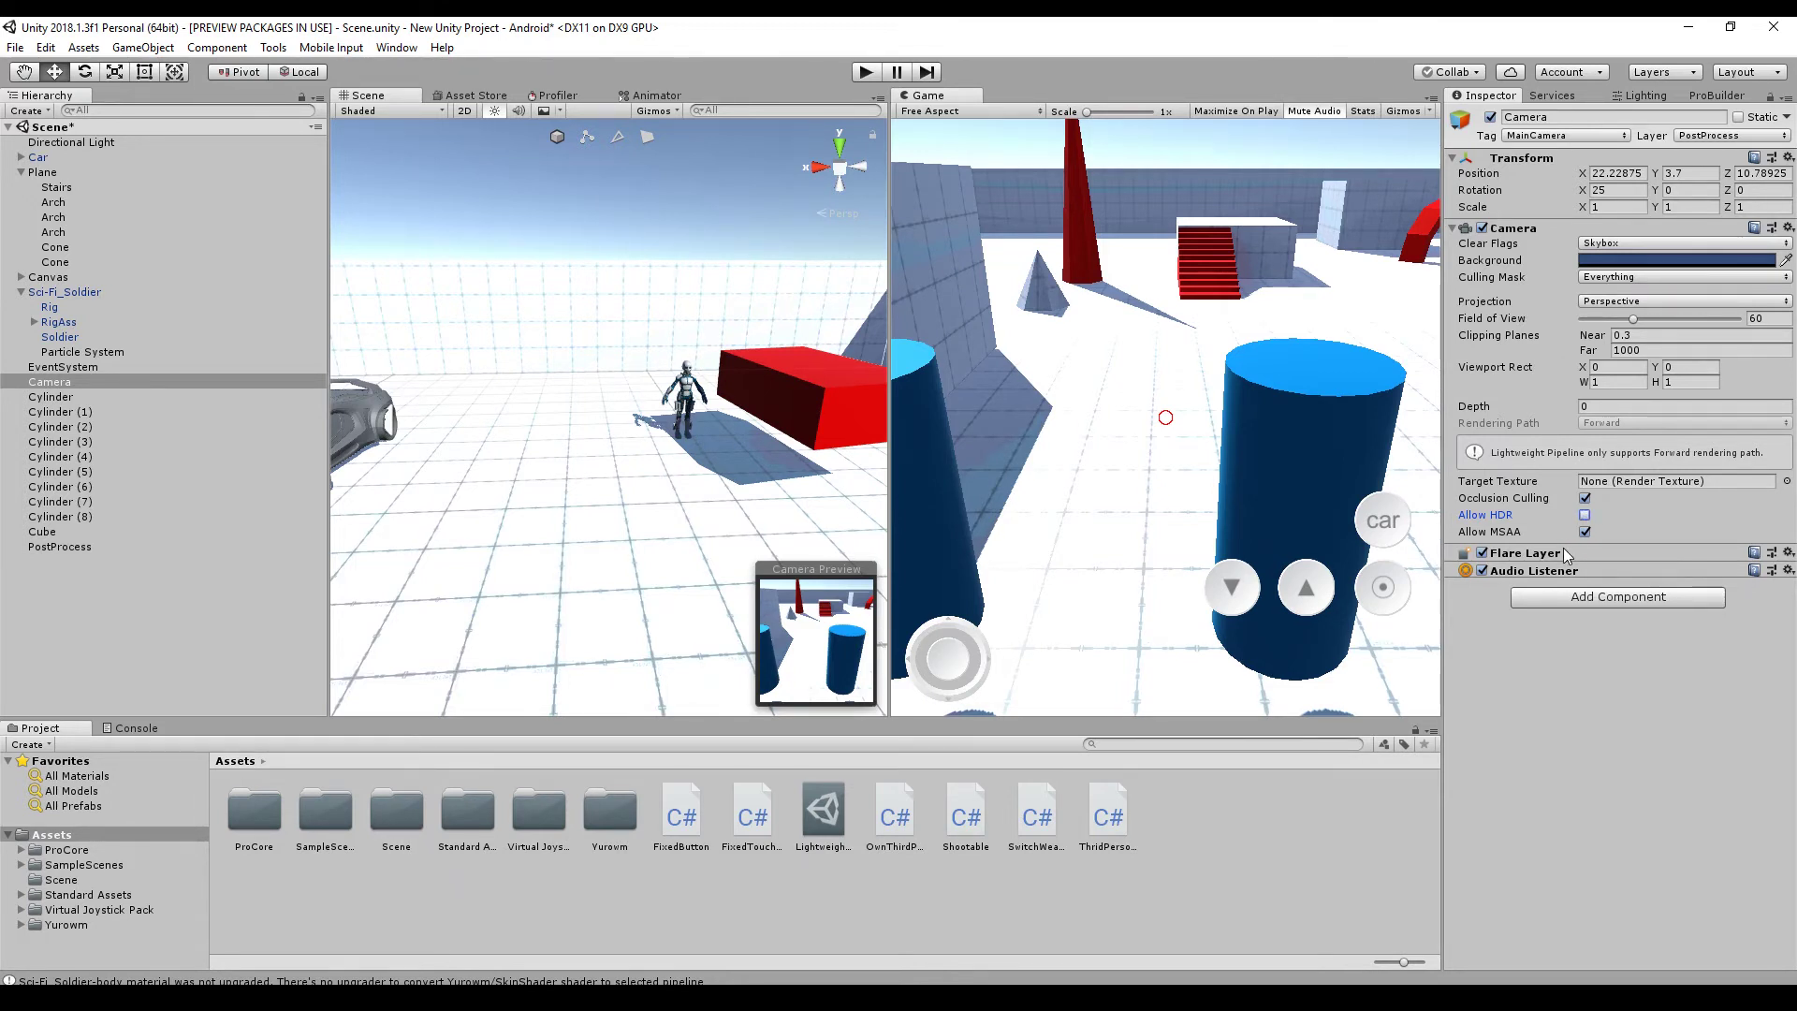
click(867, 78)
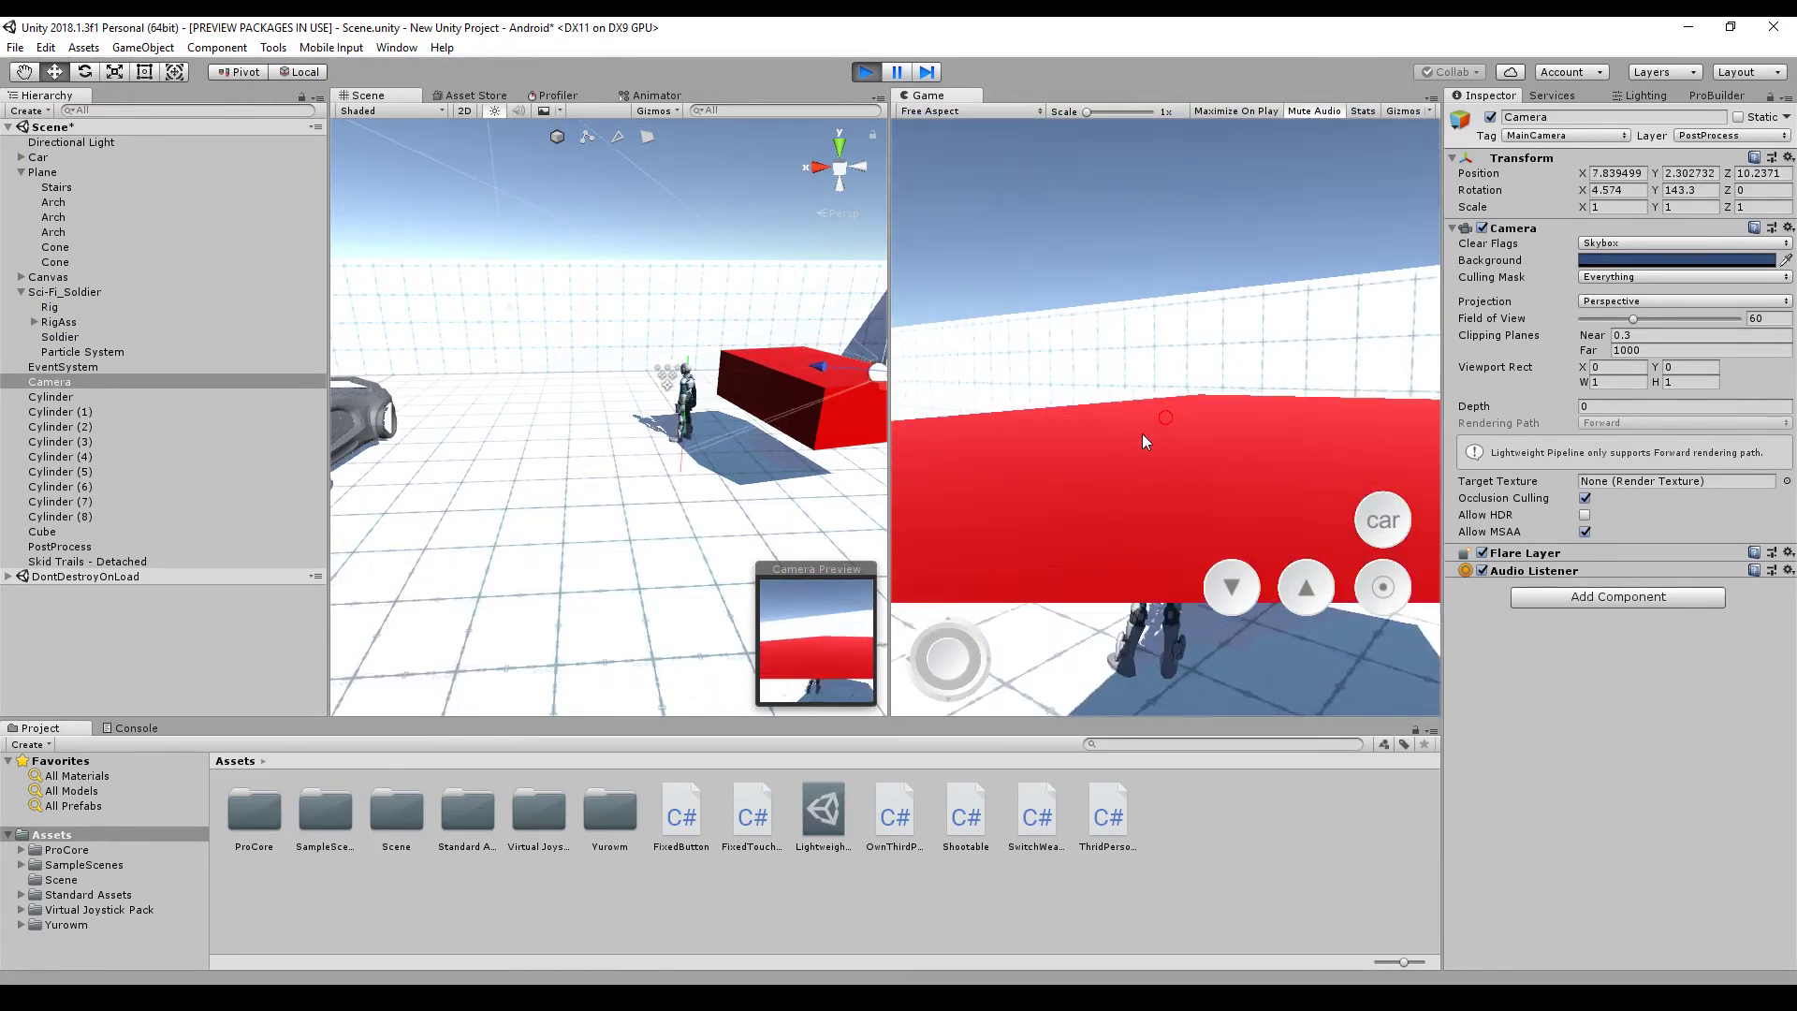
drag(1141, 434, 1036, 525)
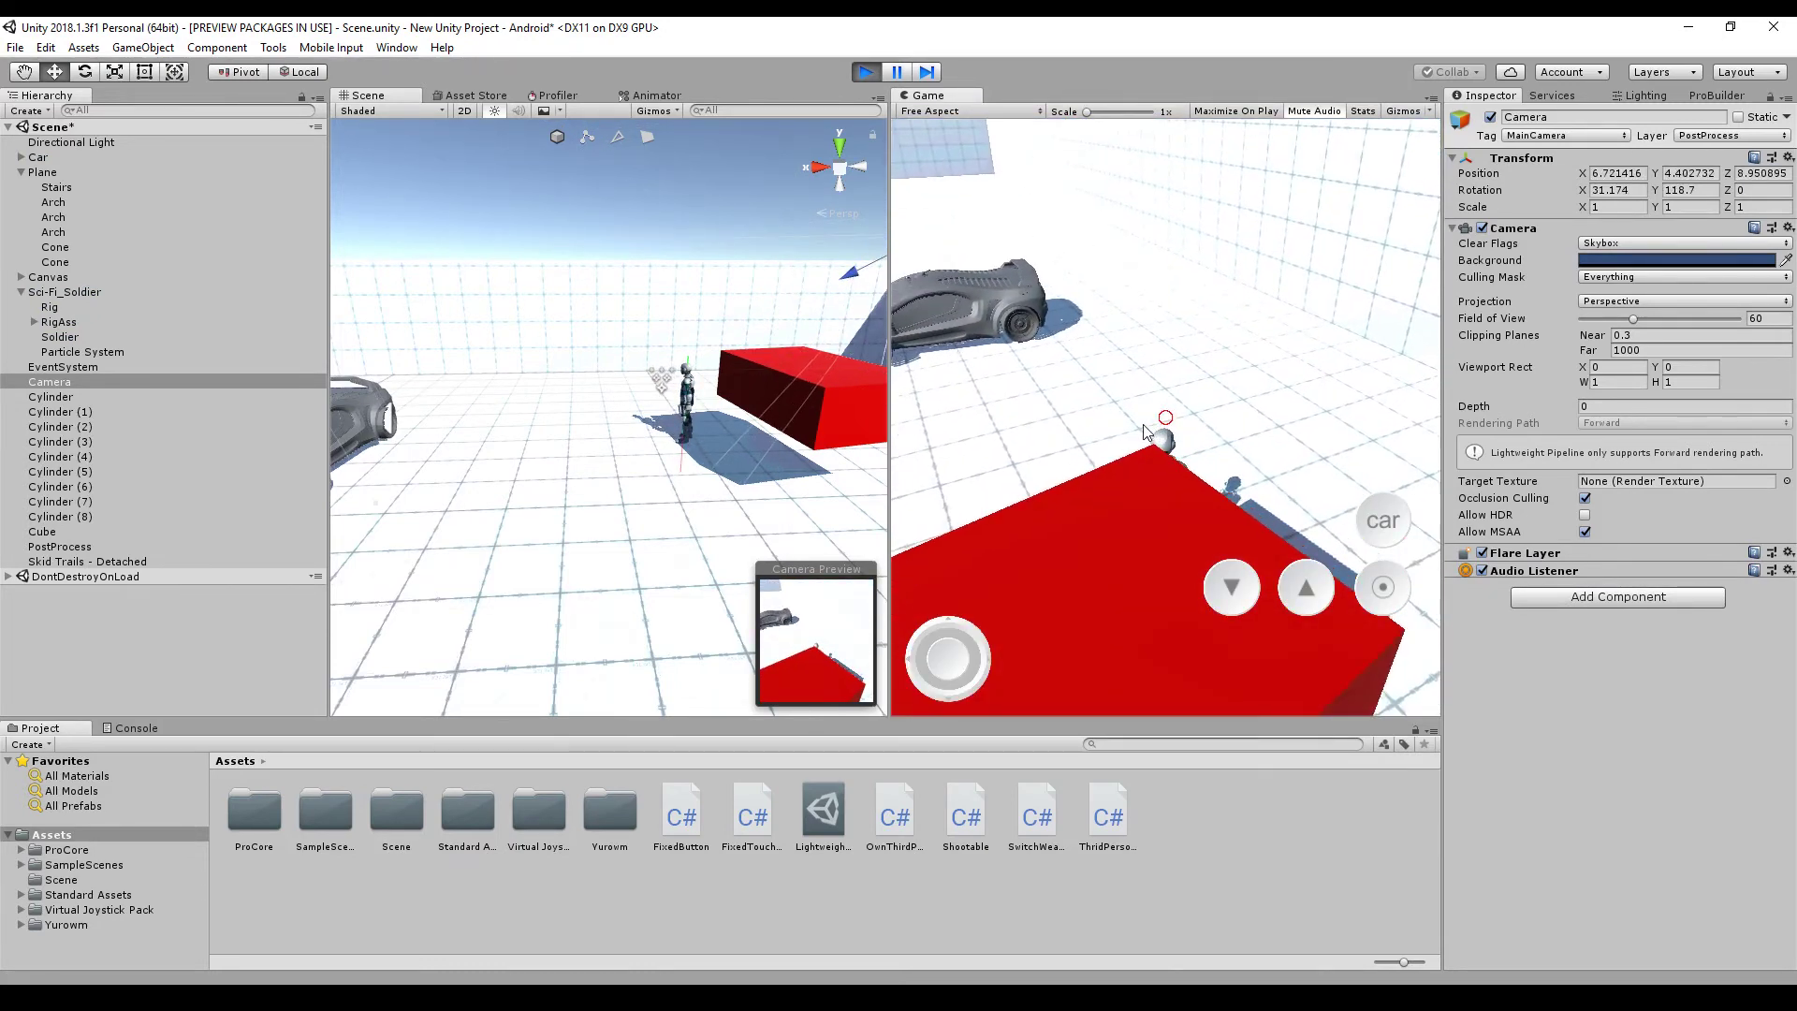
drag(952, 617, 771, 202)
drag(1203, 322, 1018, 390)
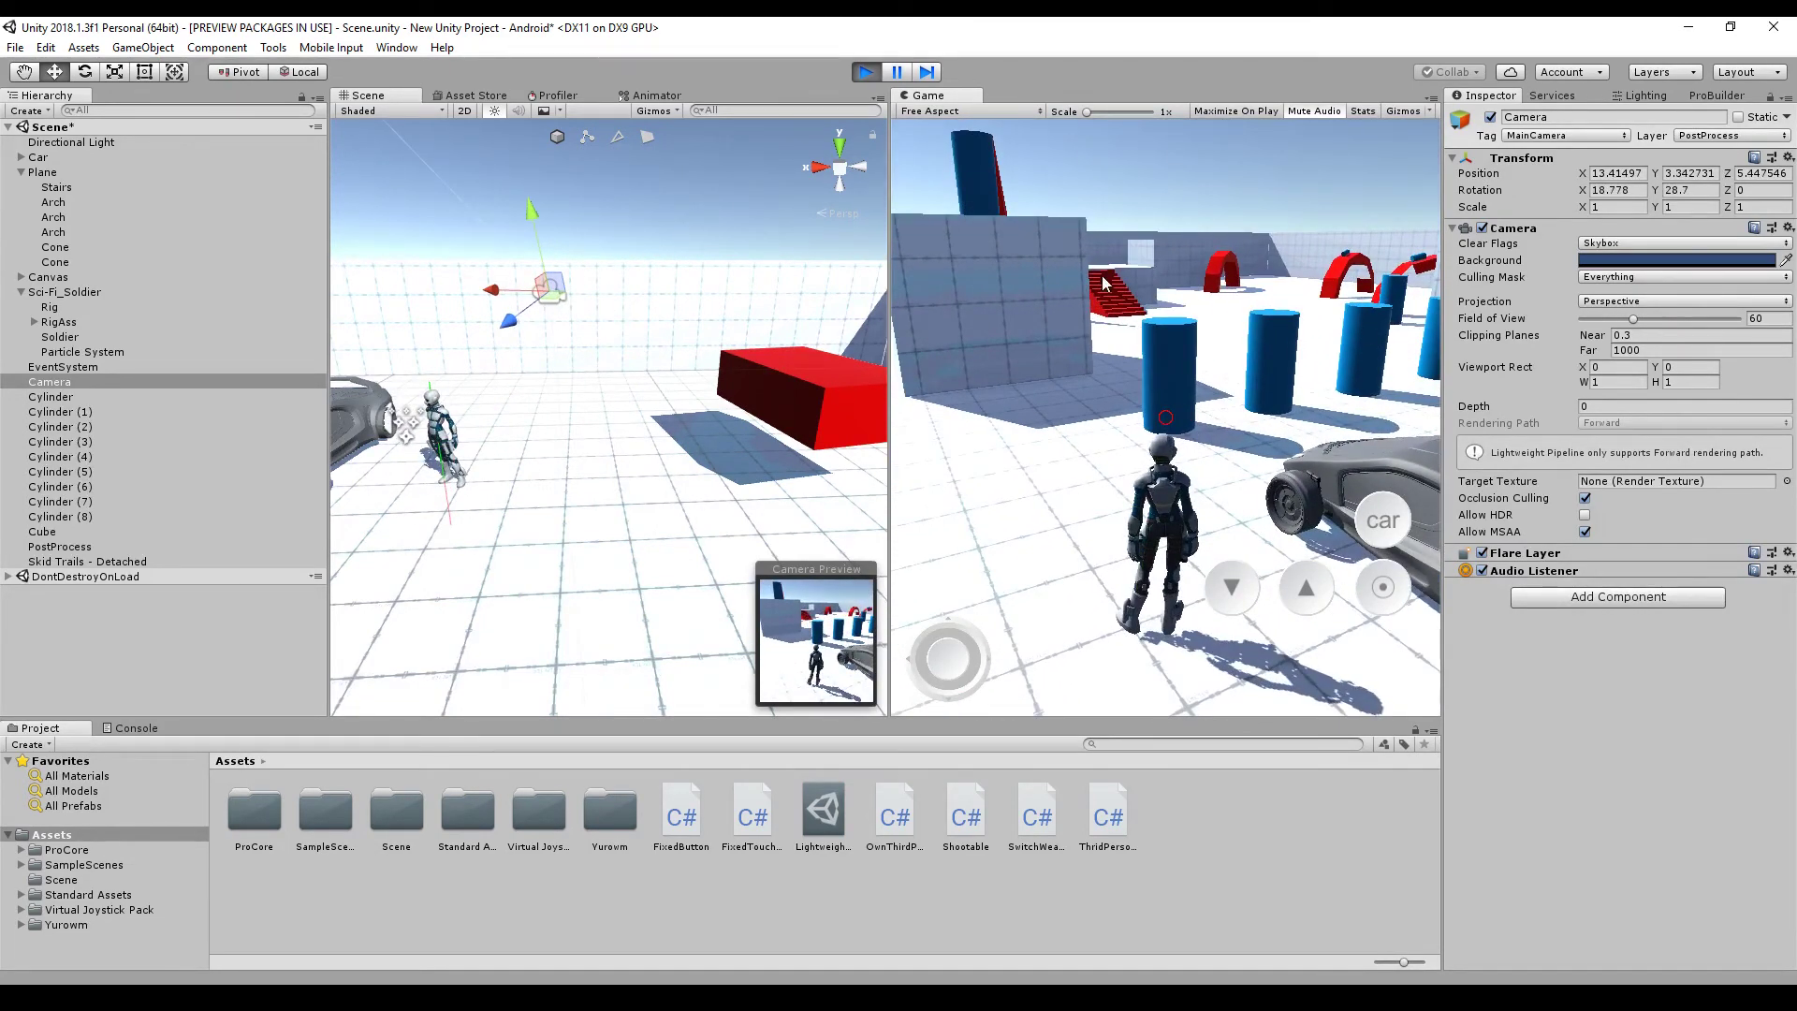
click(867, 73)
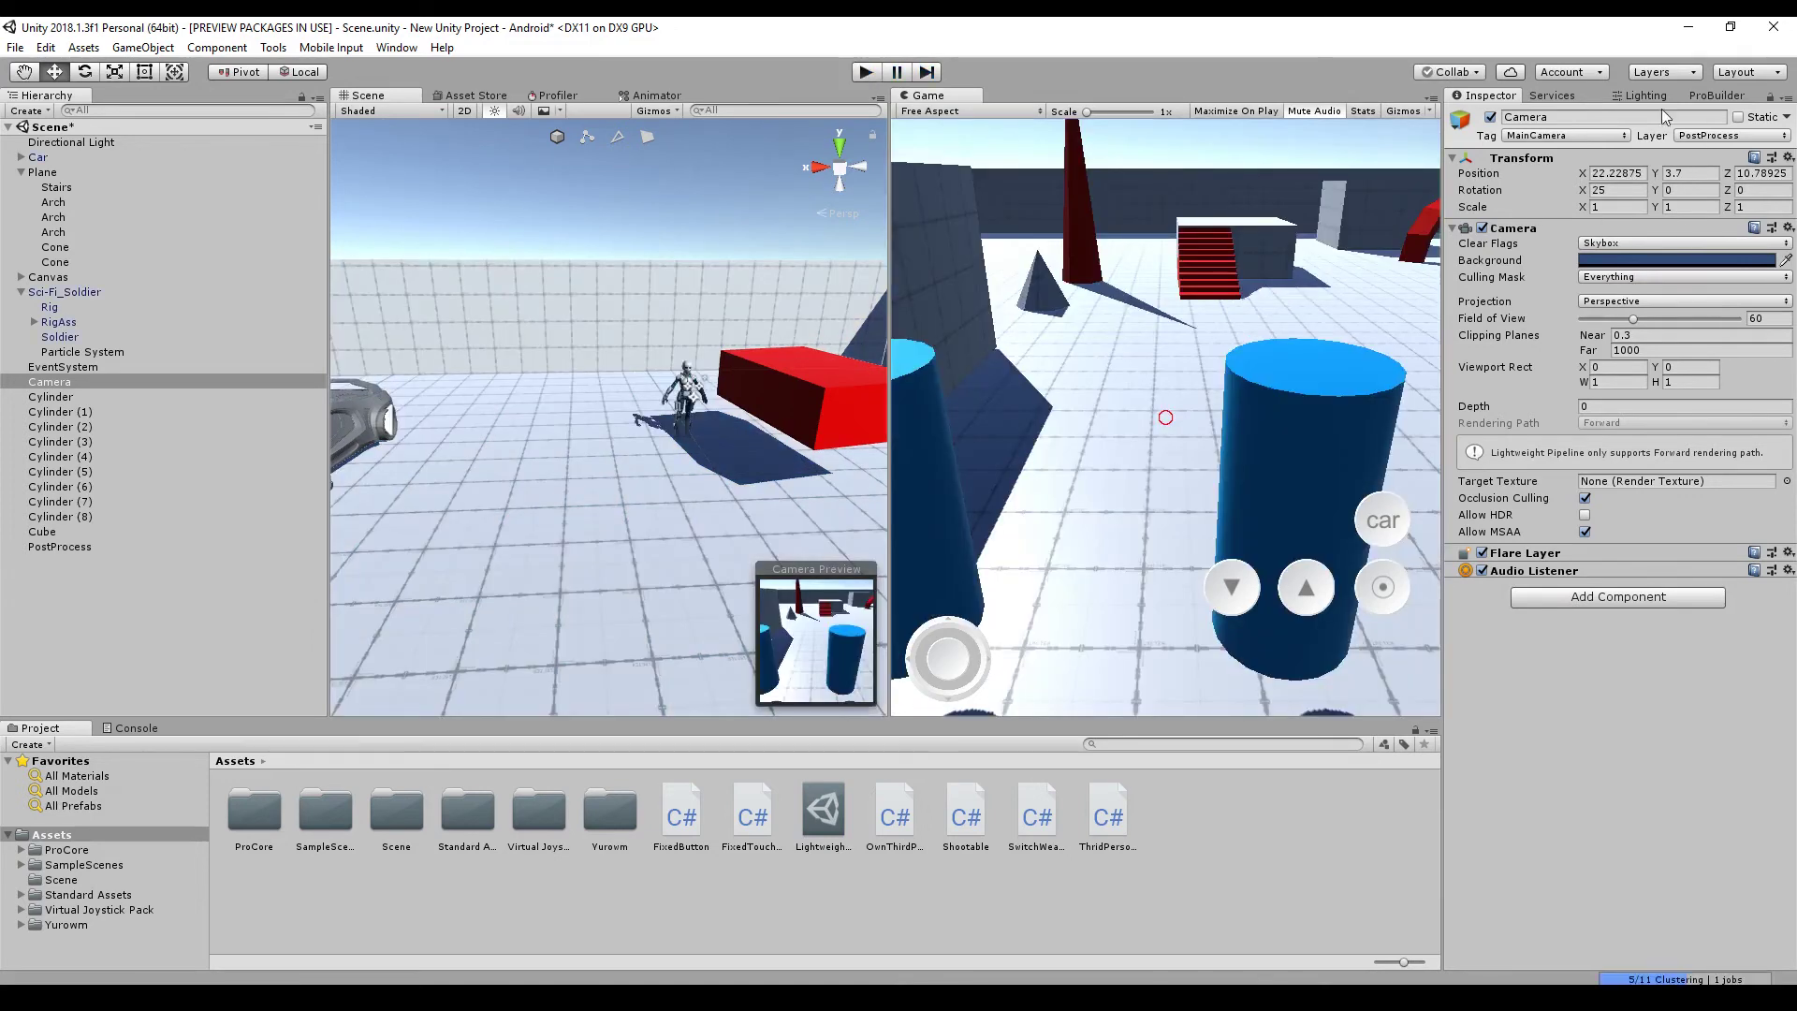
click(1649, 97)
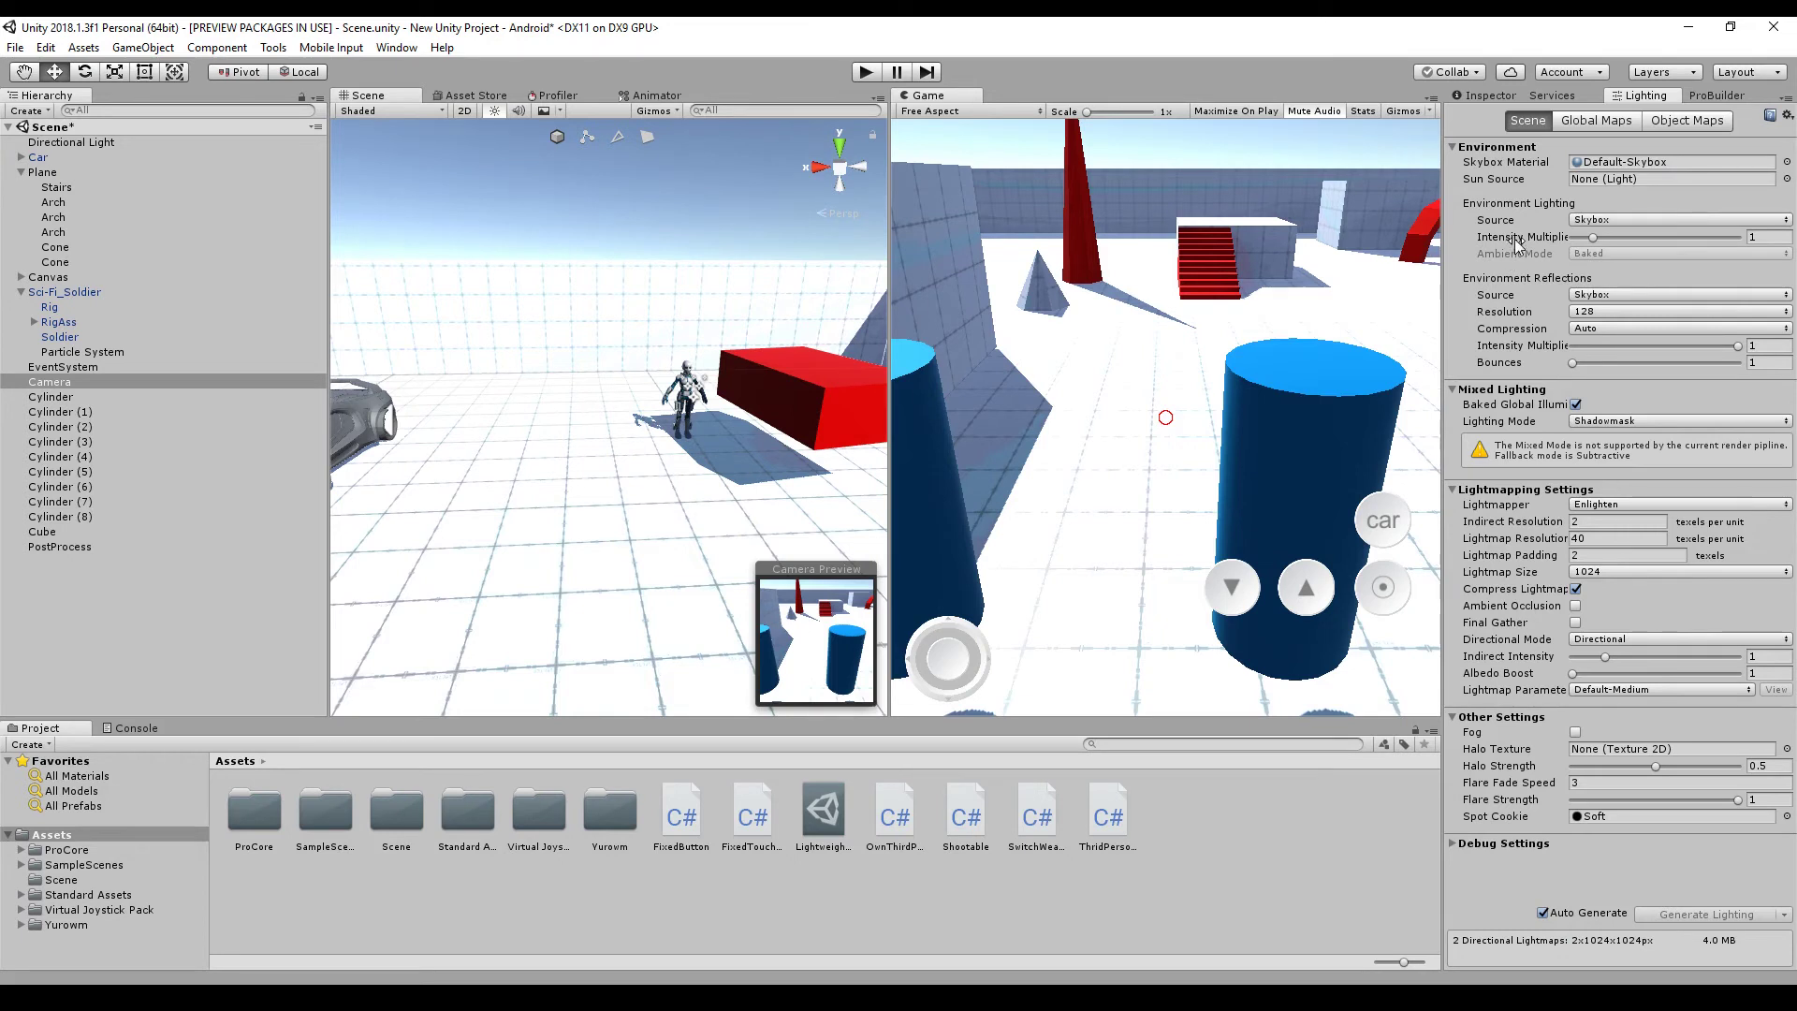
Try a 1.18 environment intensity multiplier, reset it to 1, and select the Directional Light
drag(1591, 237, 1598, 239)
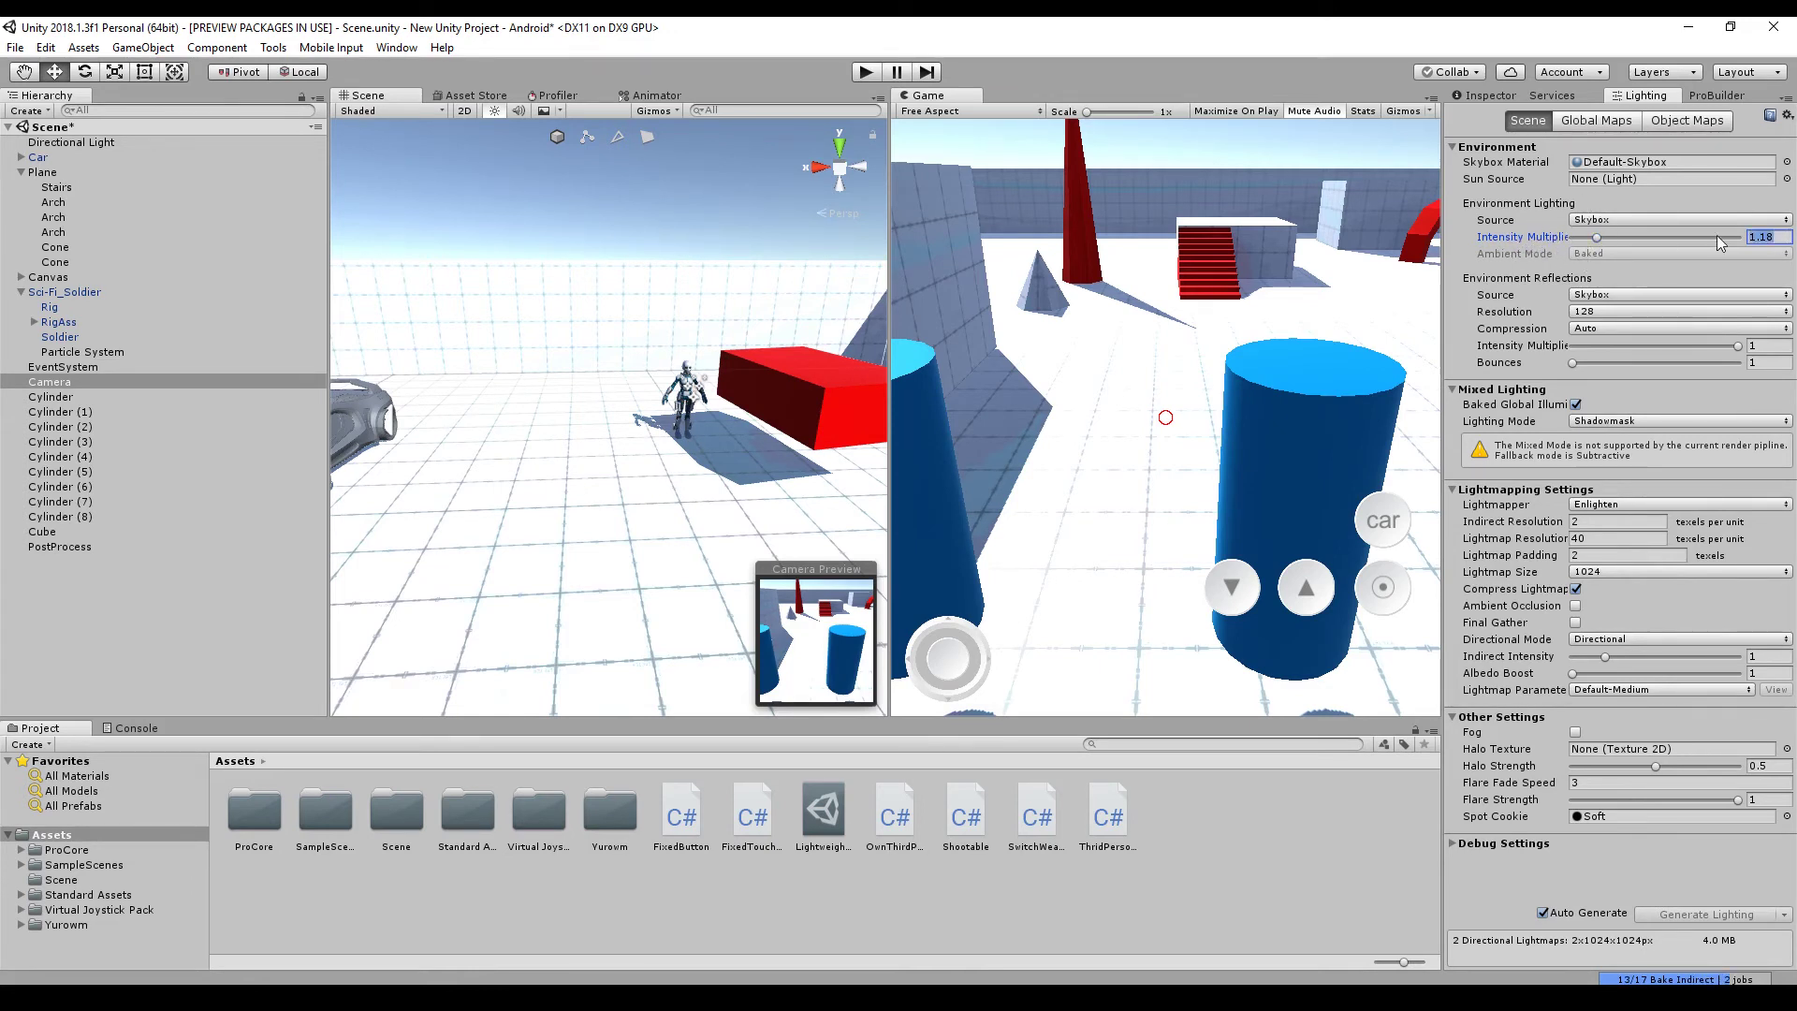
text(1)
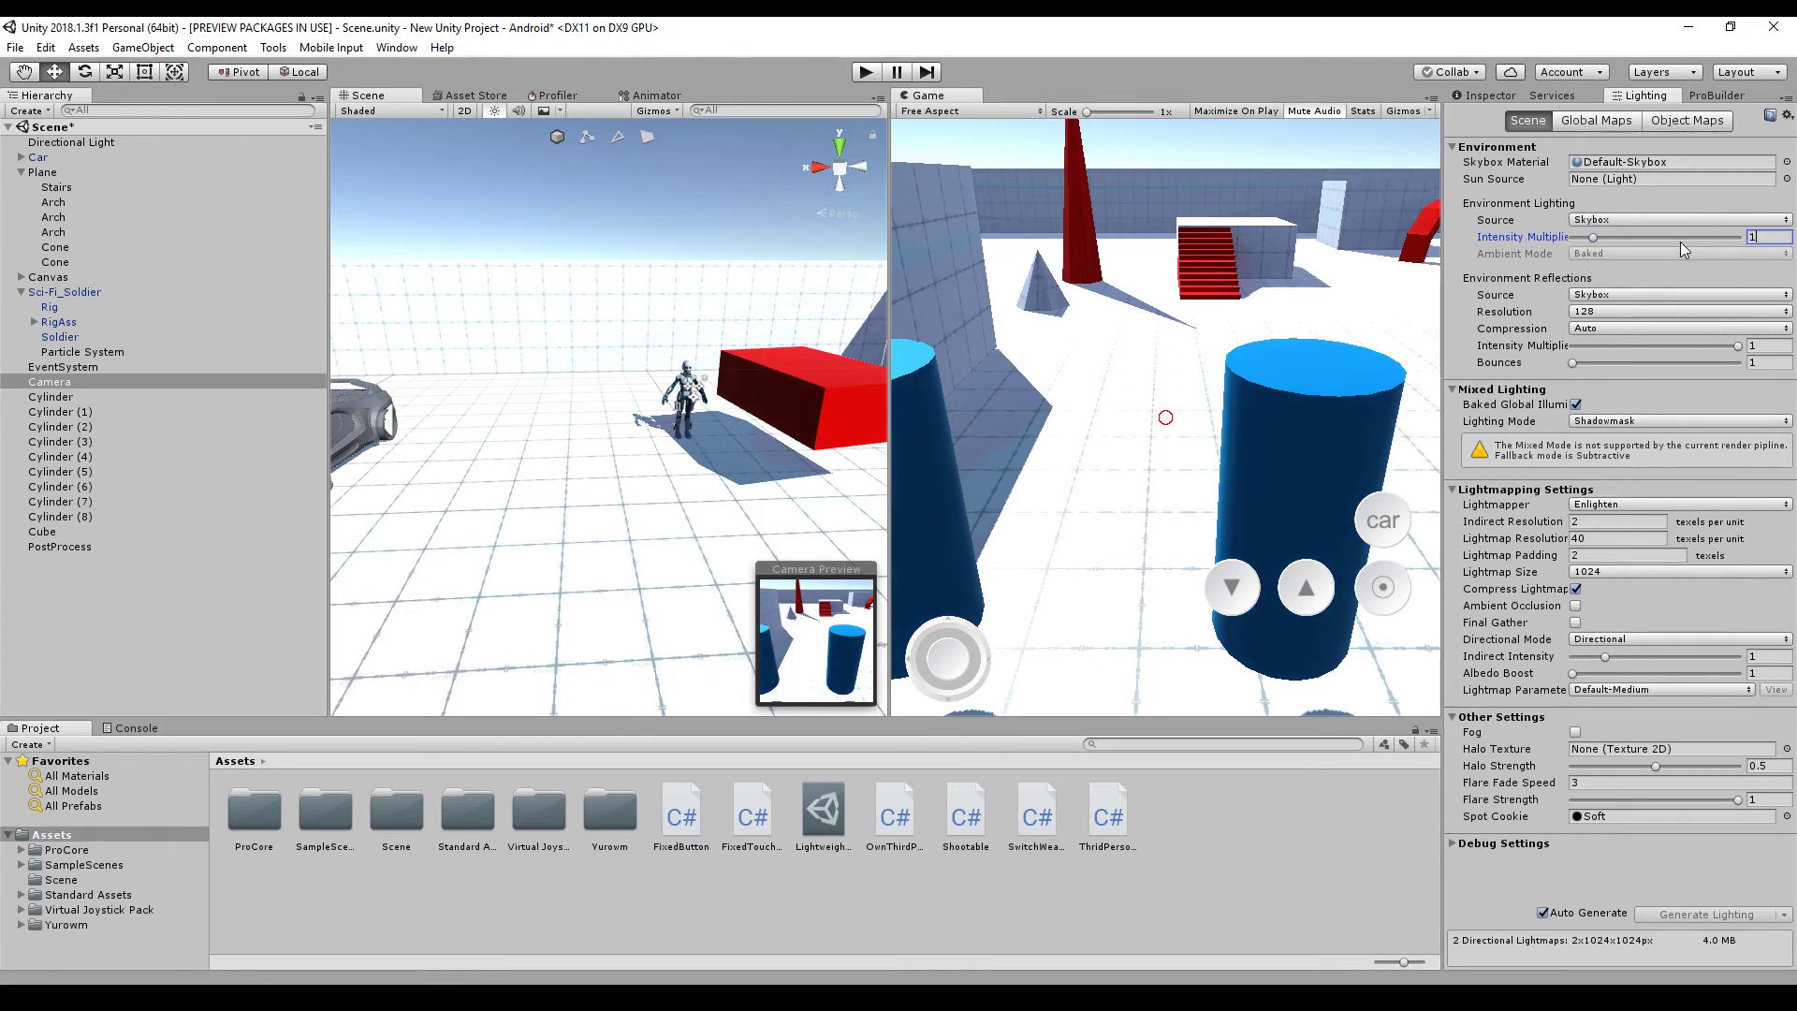
click(68, 143)
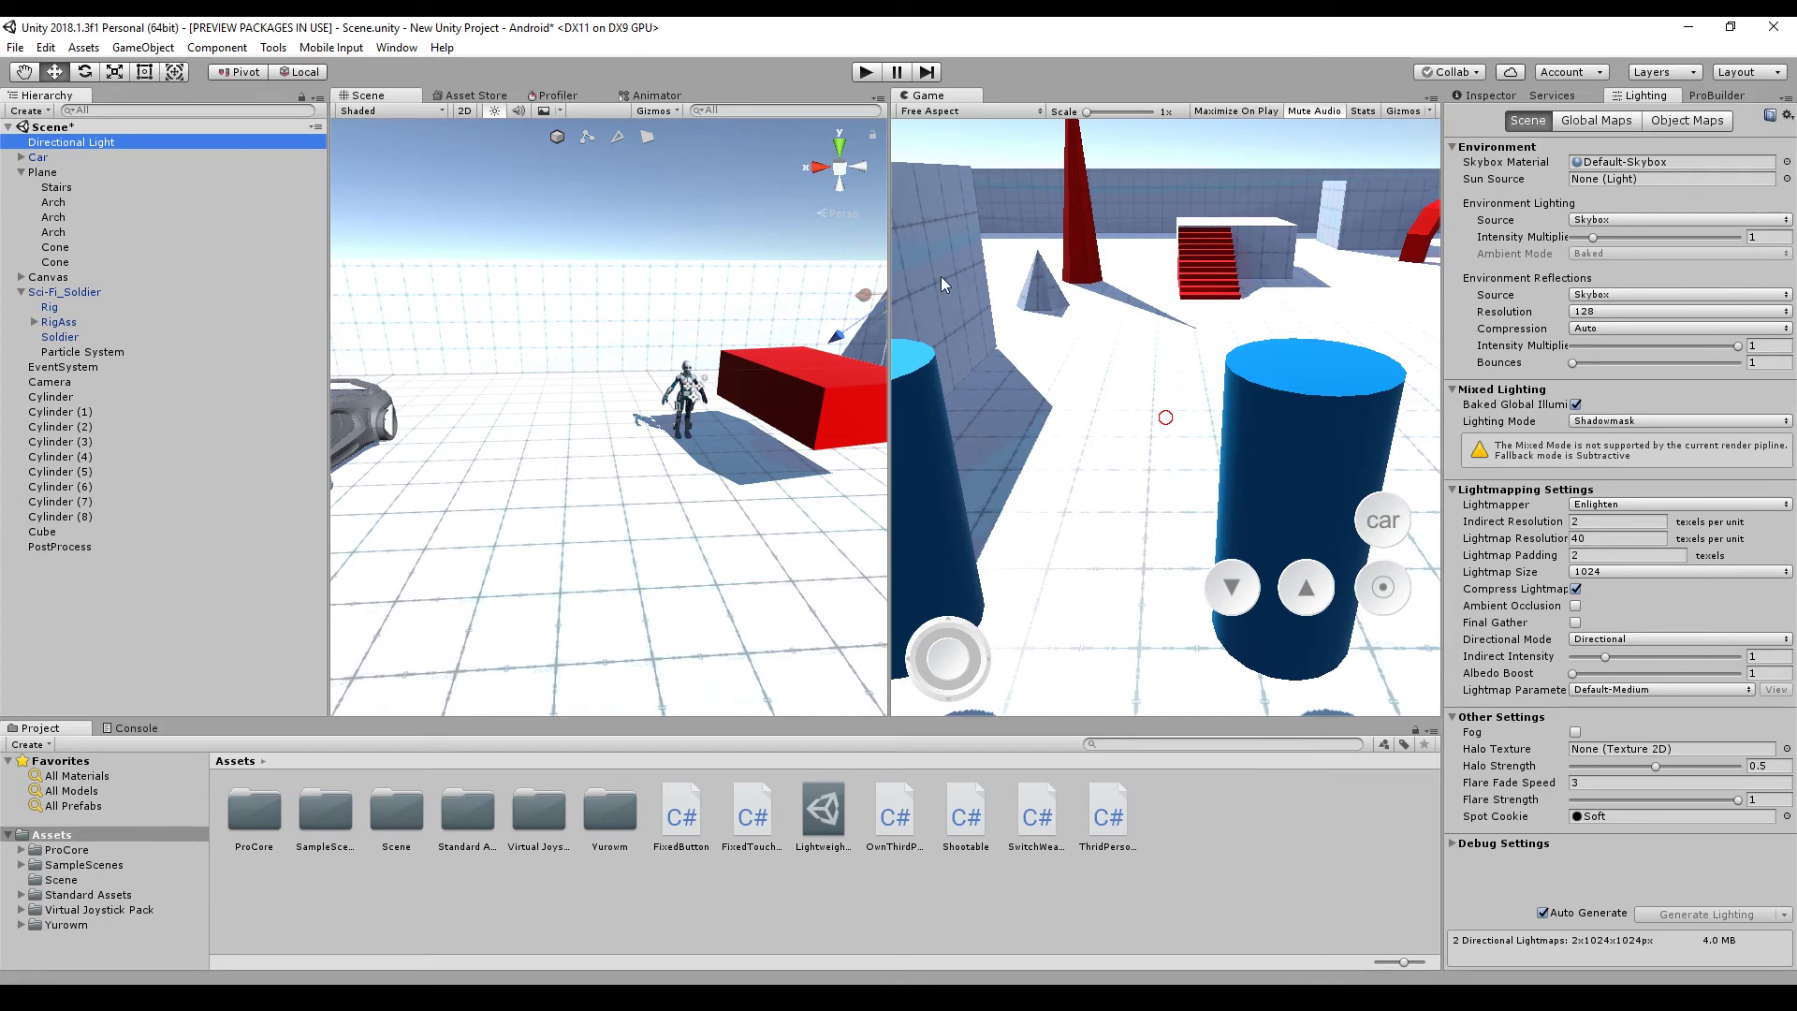
Raise the Directional Light intensity to about 3.06, then set it back to 1
click(1497, 96)
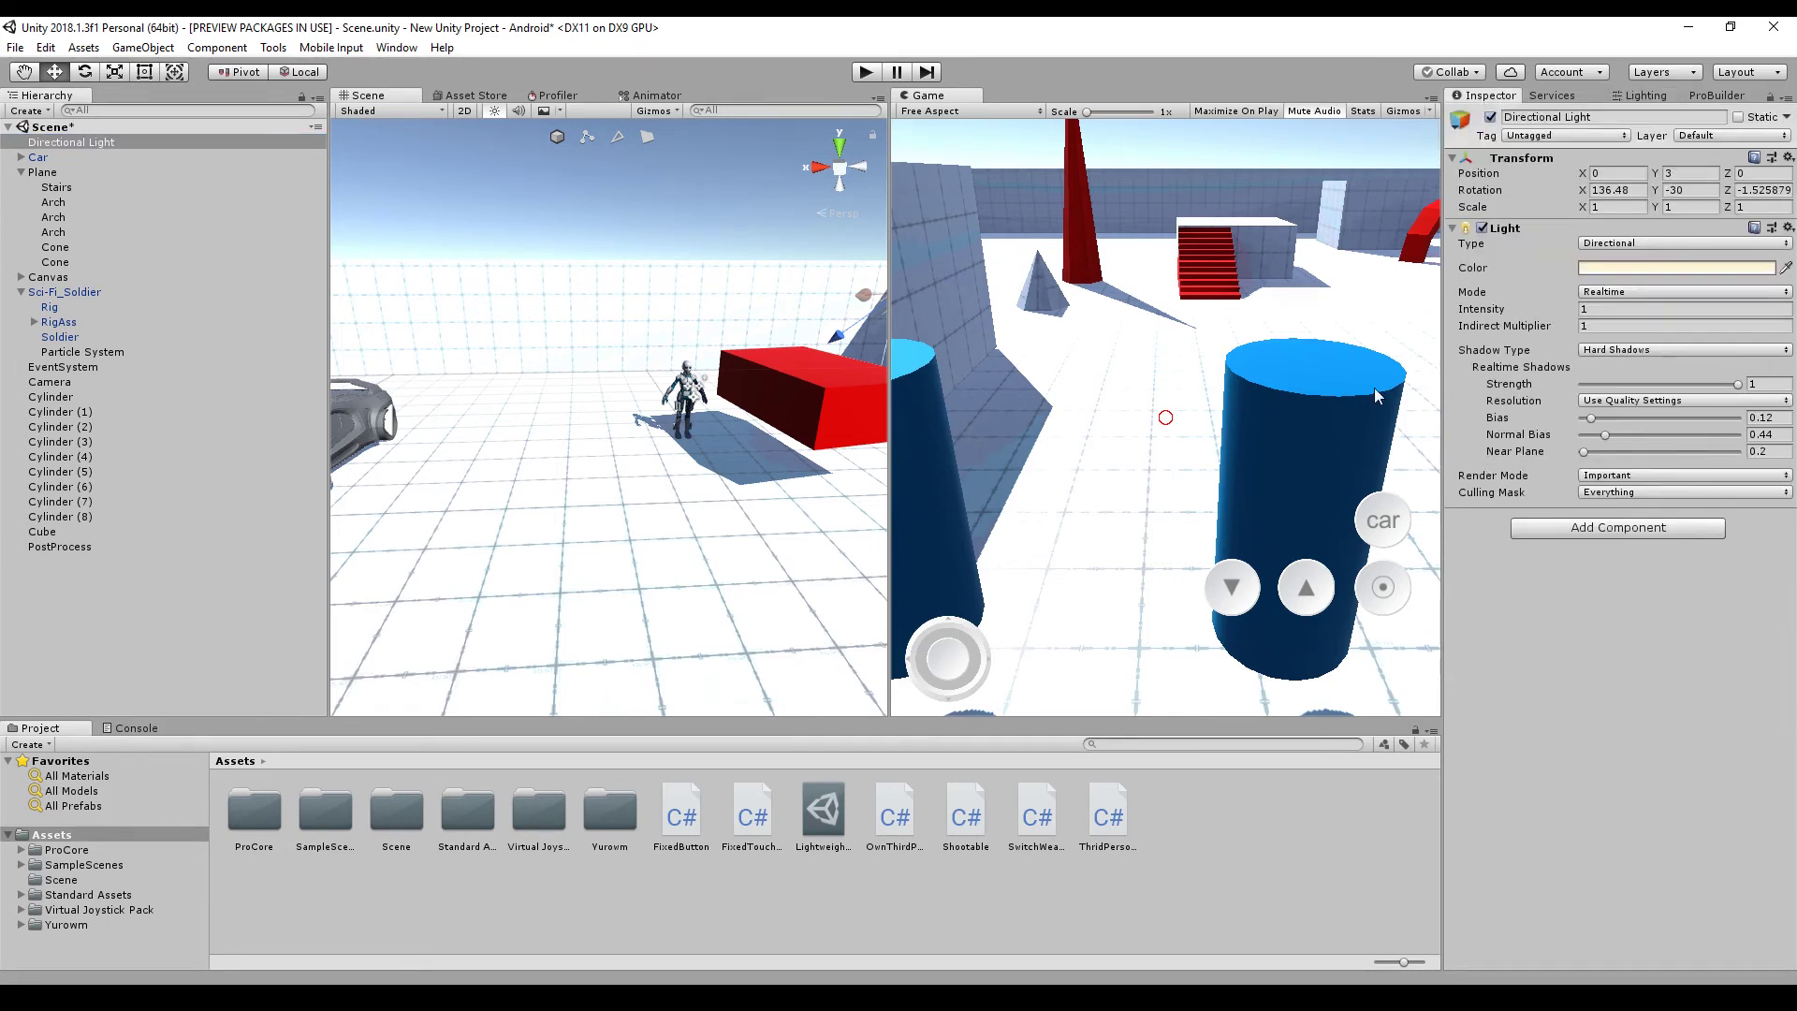
click(1526, 310)
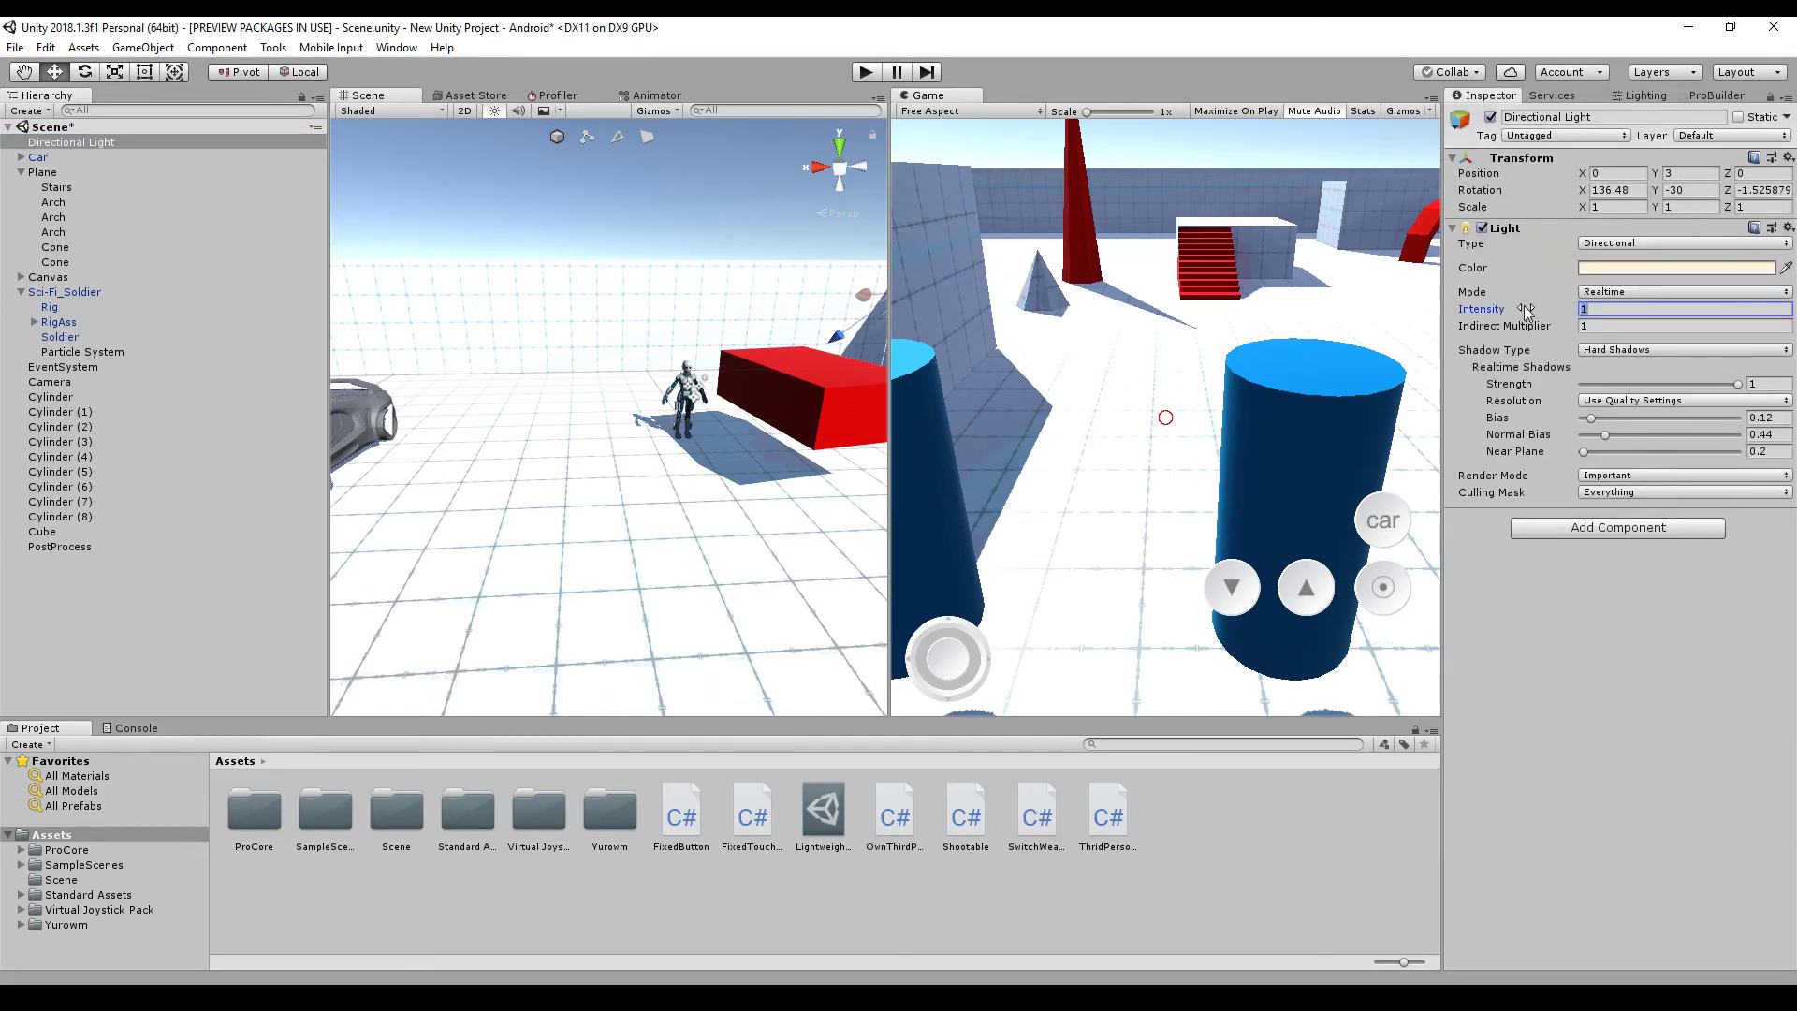
mouse_move(1526, 310)
mouse_down()
mouse_move(1604, 317)
mouse_move(1558, 312)
mouse_up()
text(1)
key(Return)
right_drag(631, 402, 260, 305)
key(w)
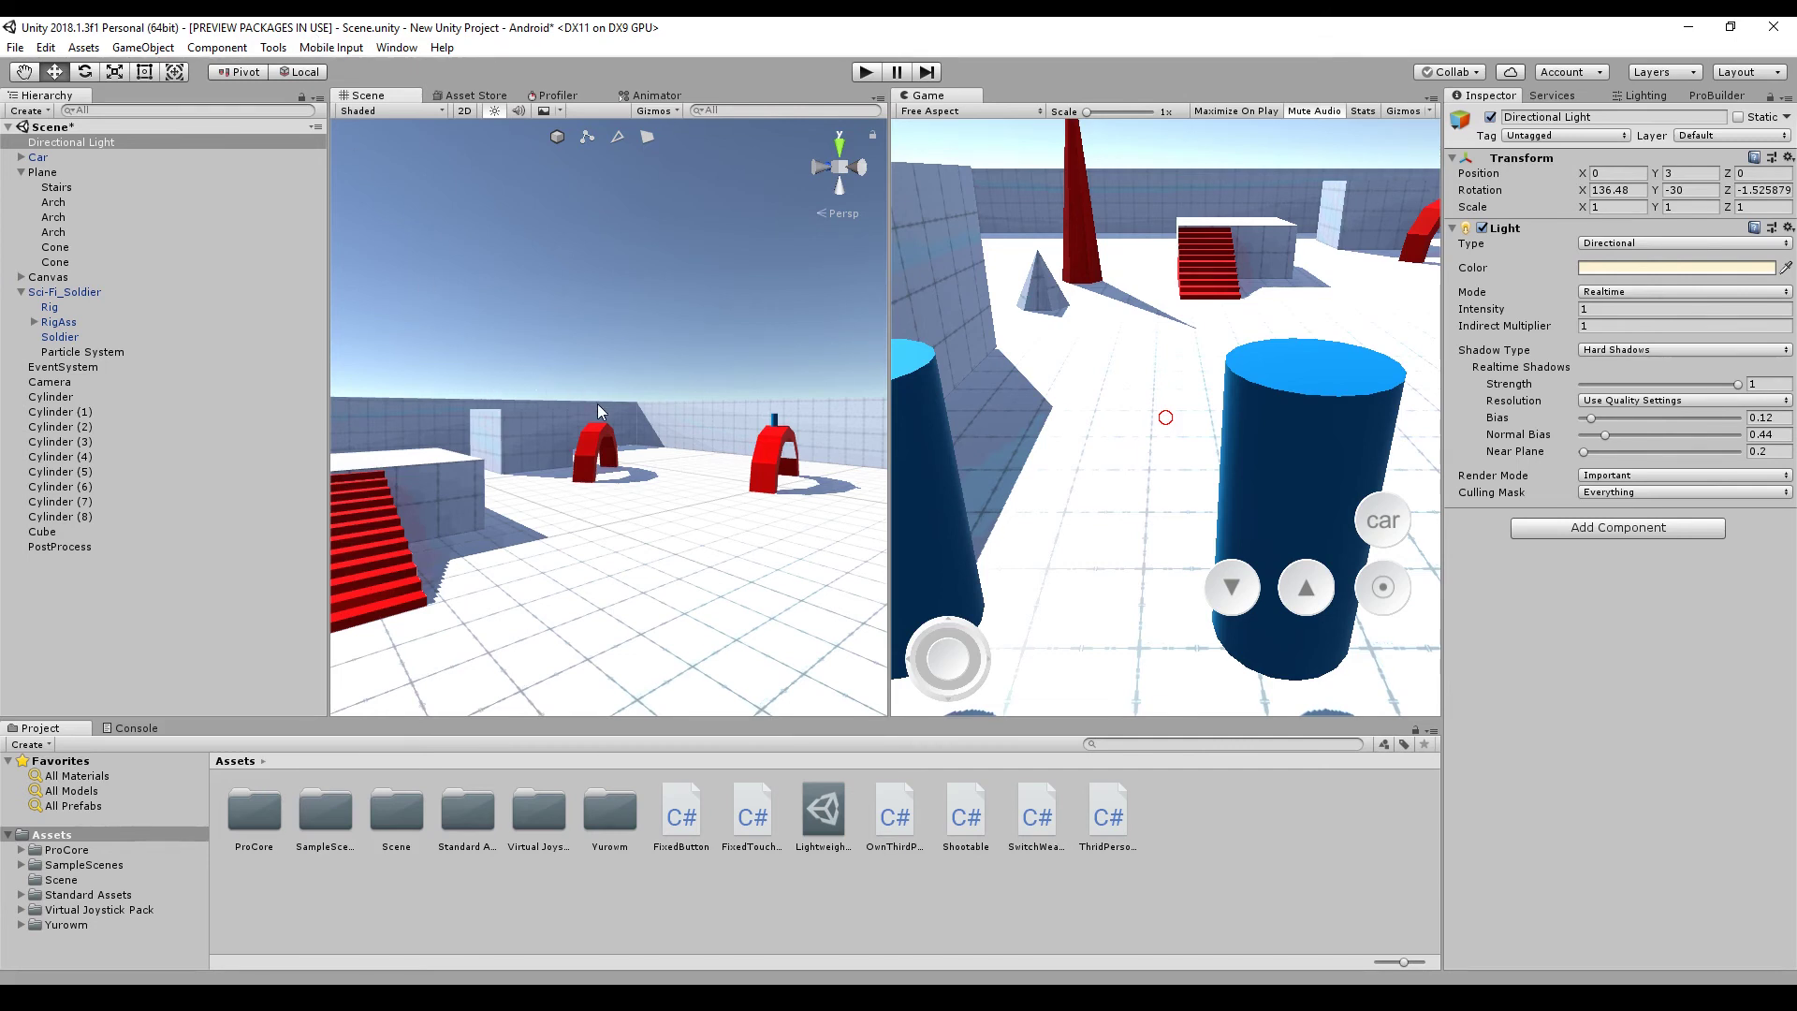
Fly the Scene view past the cube, red arch, floor and stairs, then select the Camera
right_drag(694, 441, 524, 419)
right_drag(842, 458, 1795, 444)
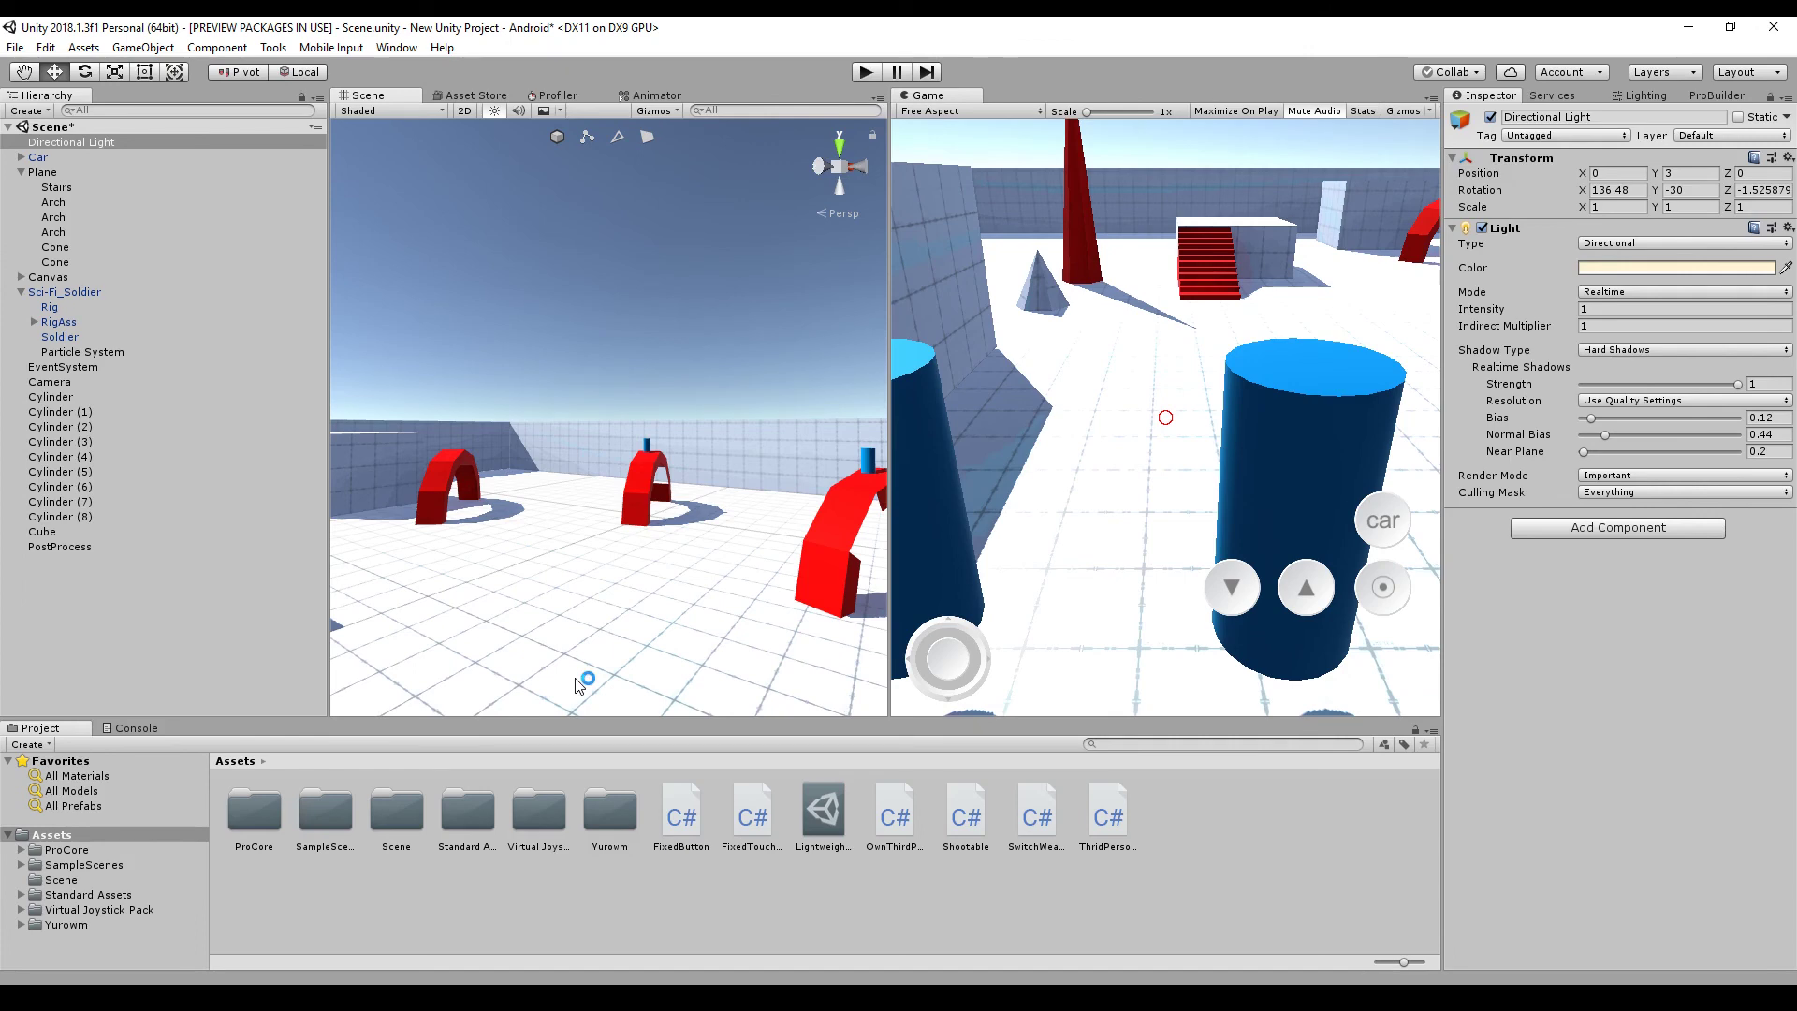
right_drag(778, 418, 662, 598)
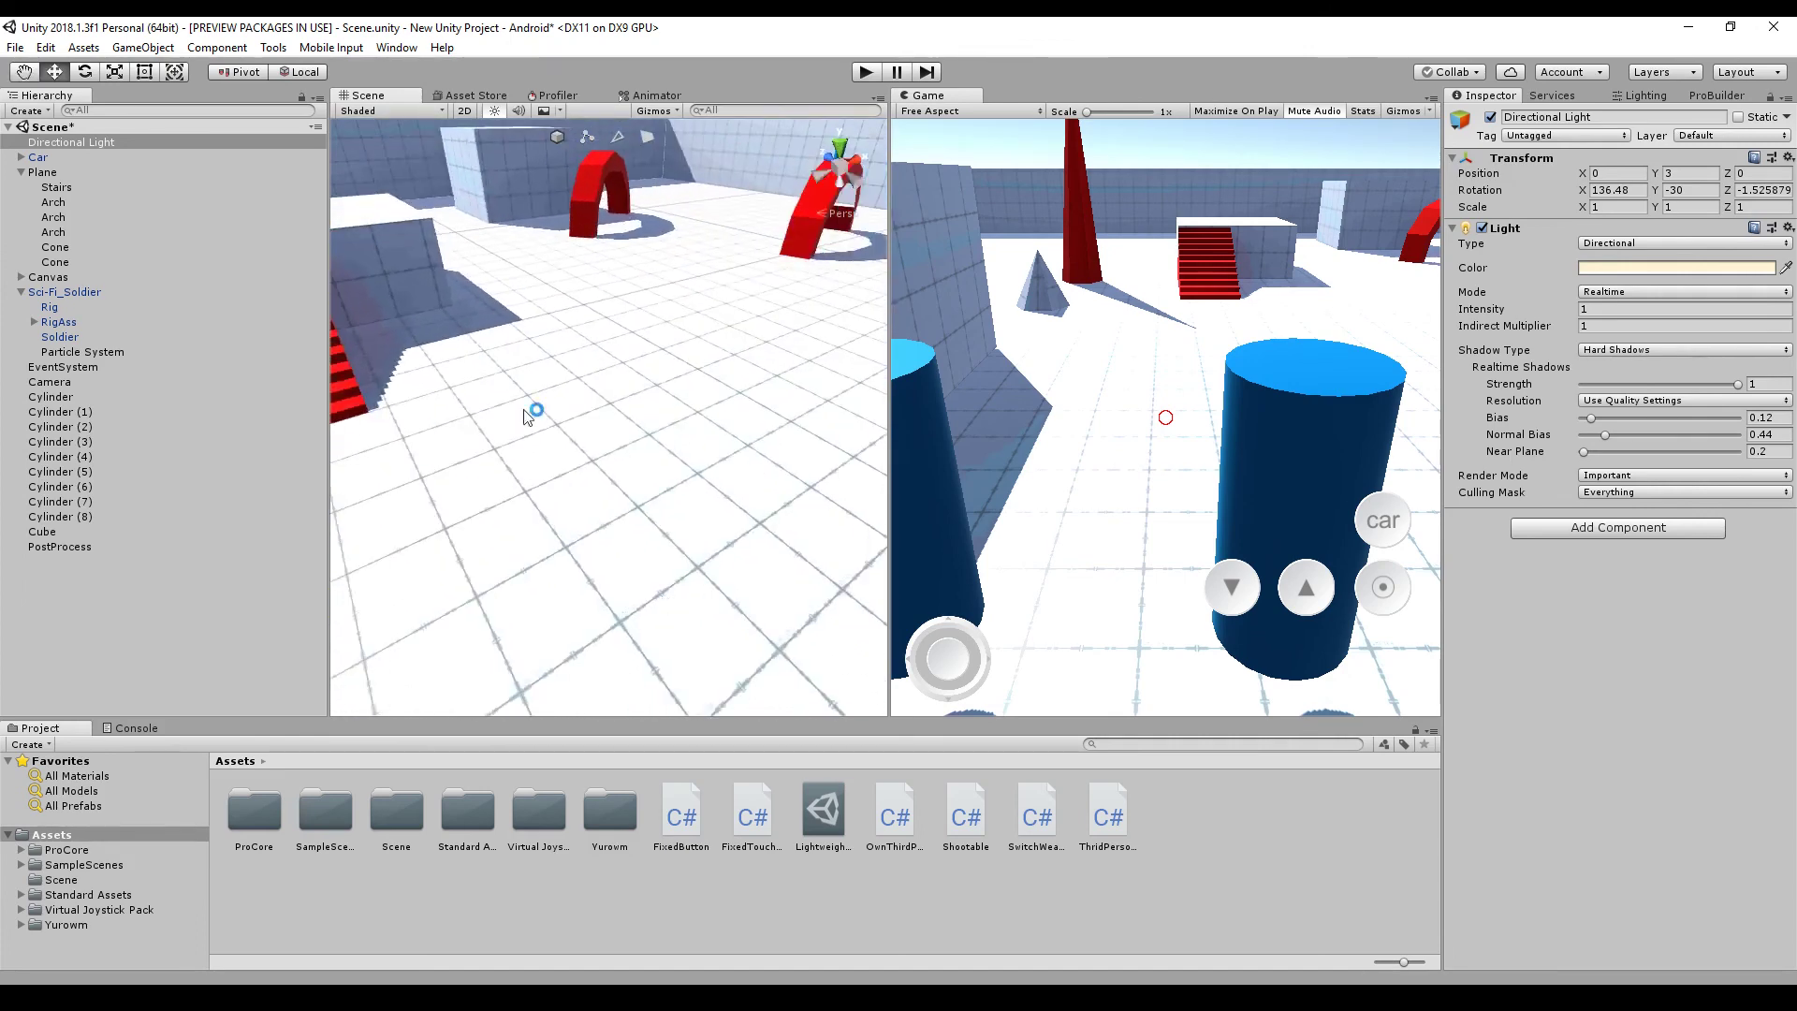
right_drag(609, 419, 539, 422)
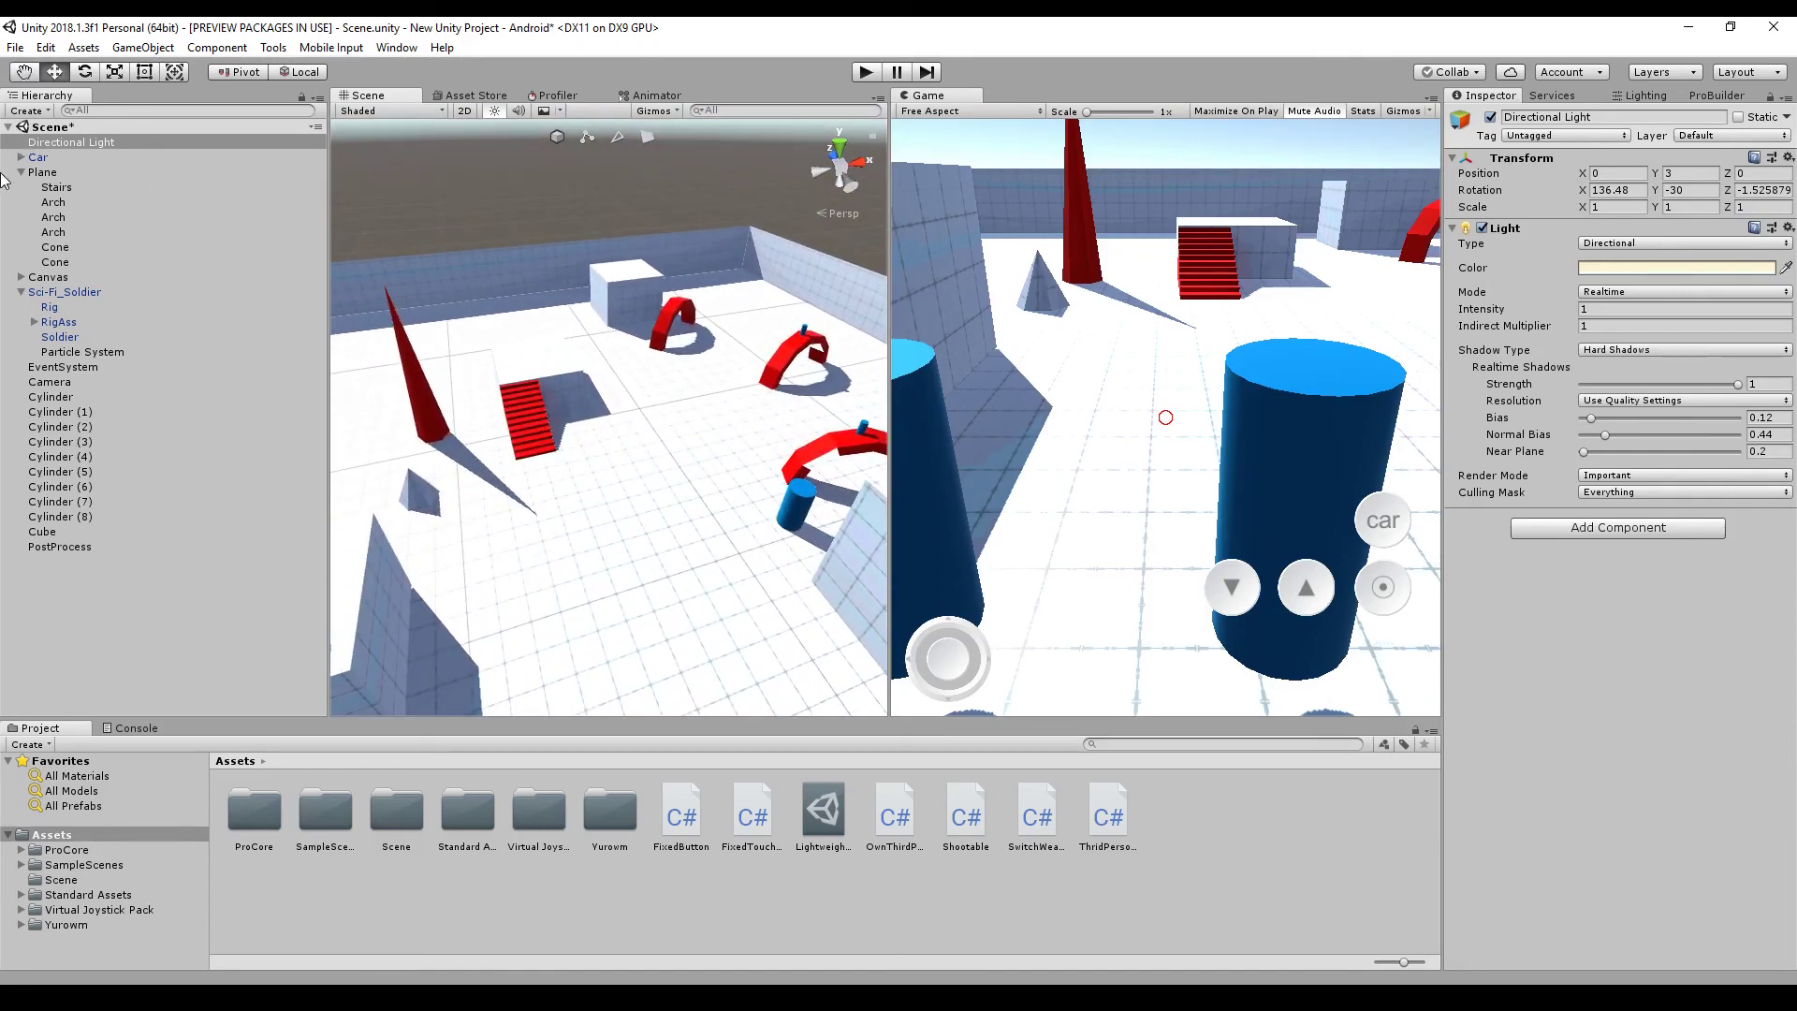
click(64, 384)
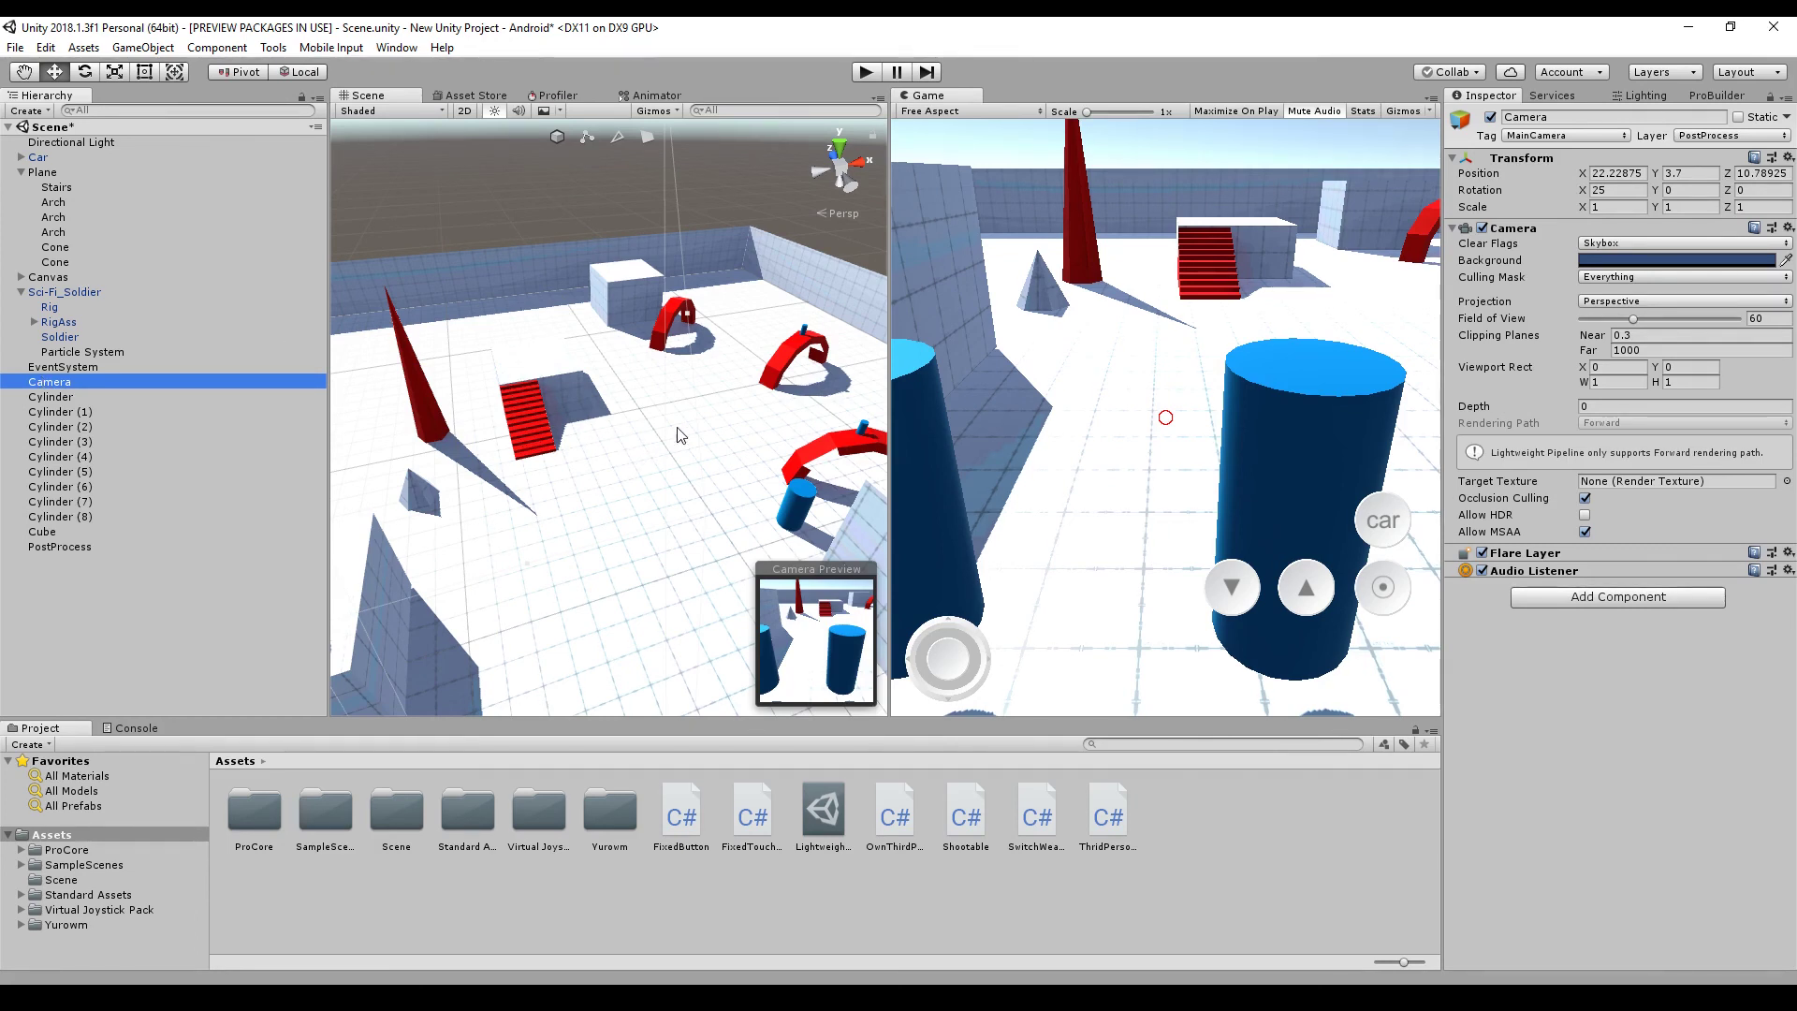
click(1611, 408)
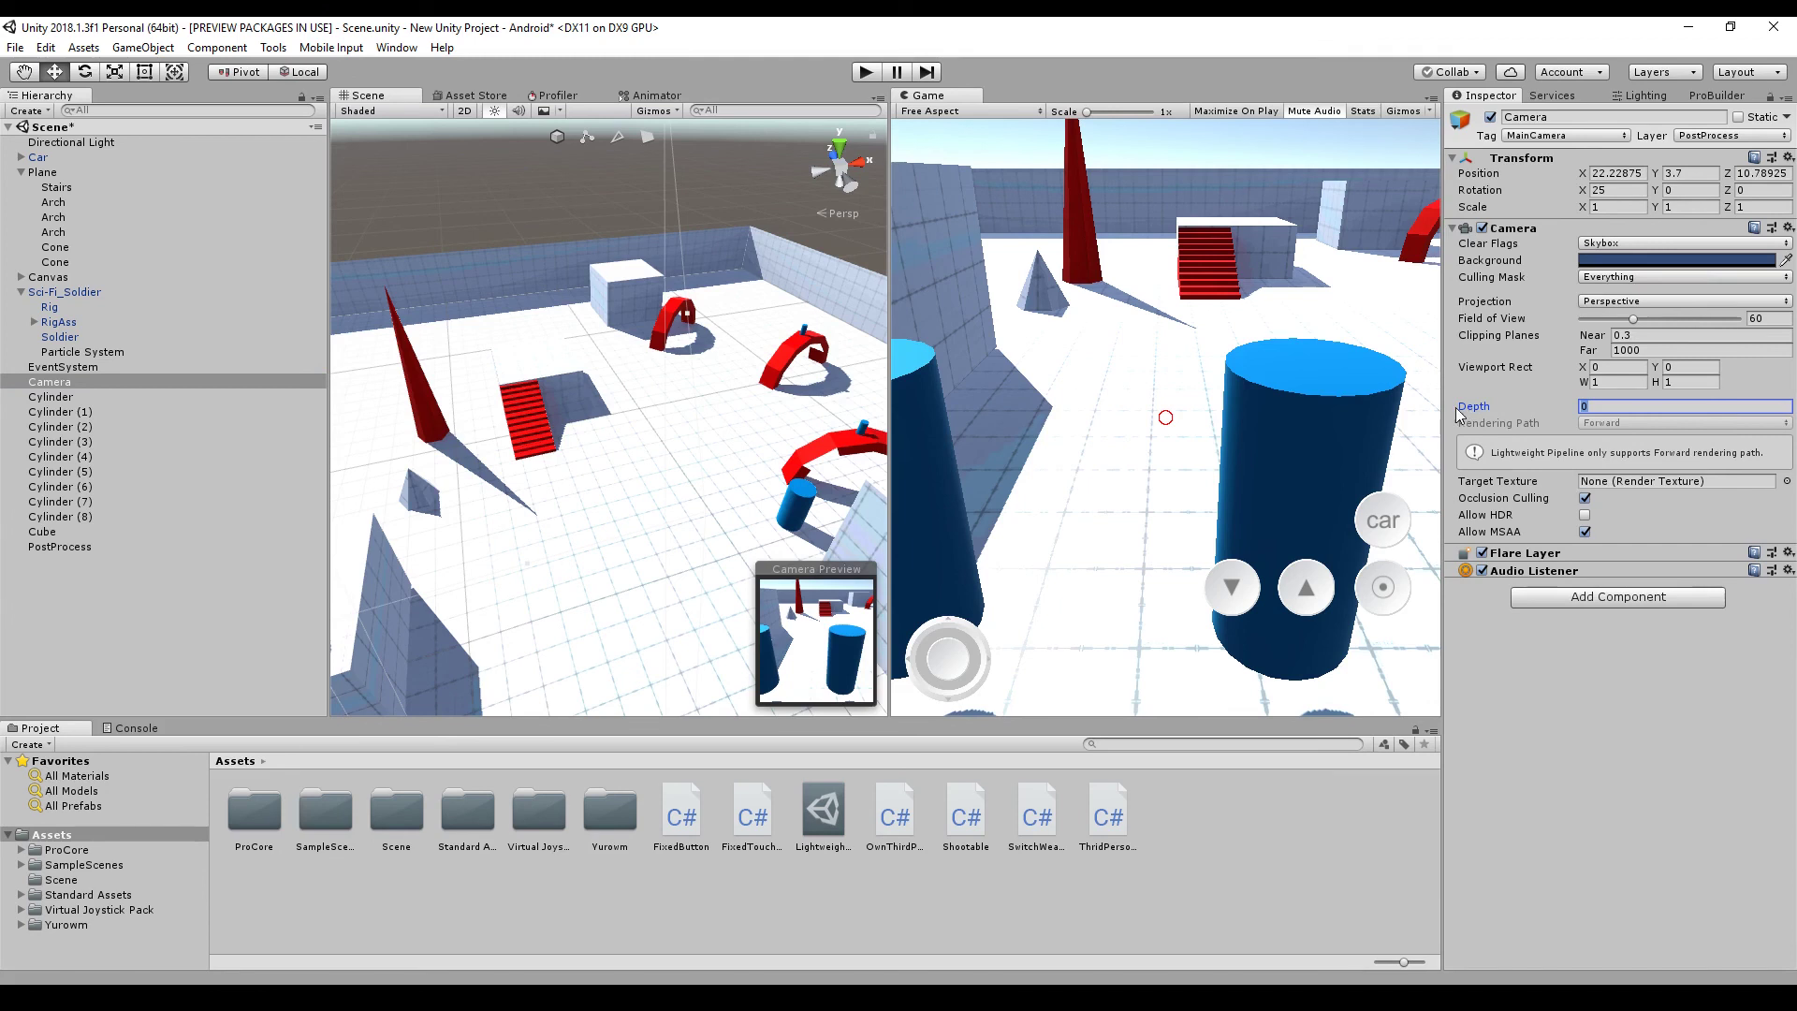
drag(1478, 407, 1417, 402)
text(0)
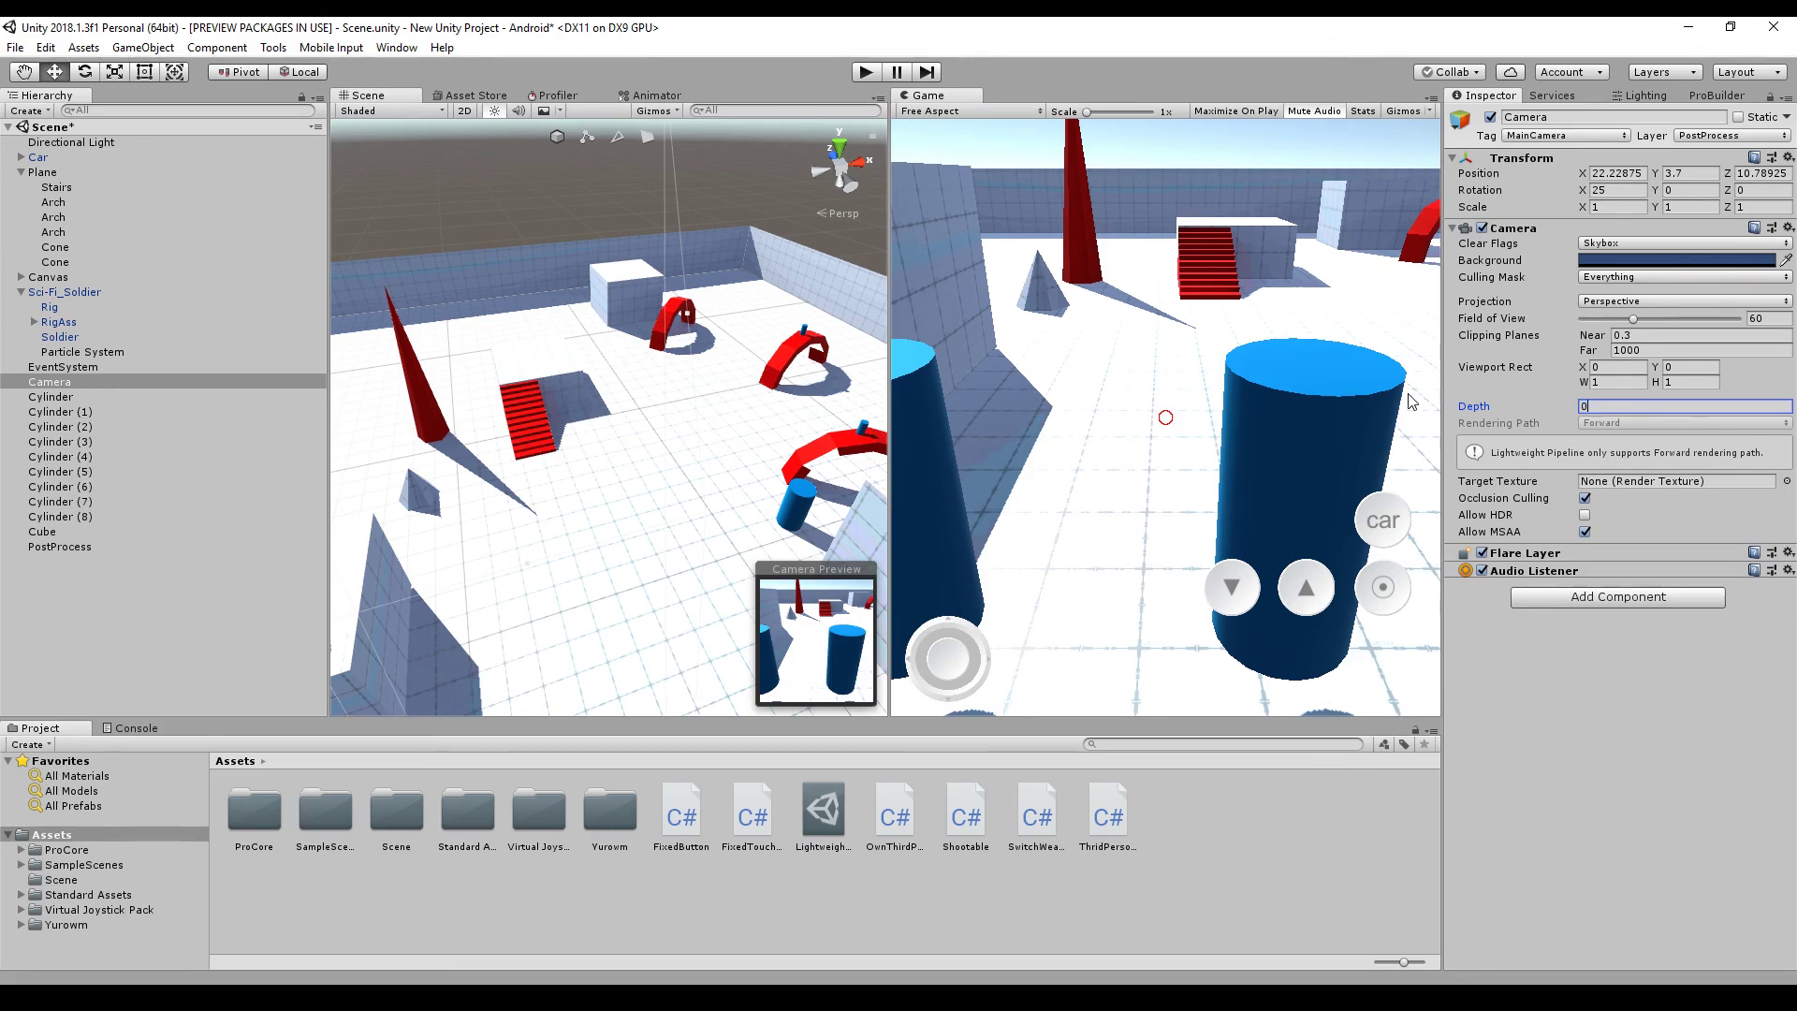